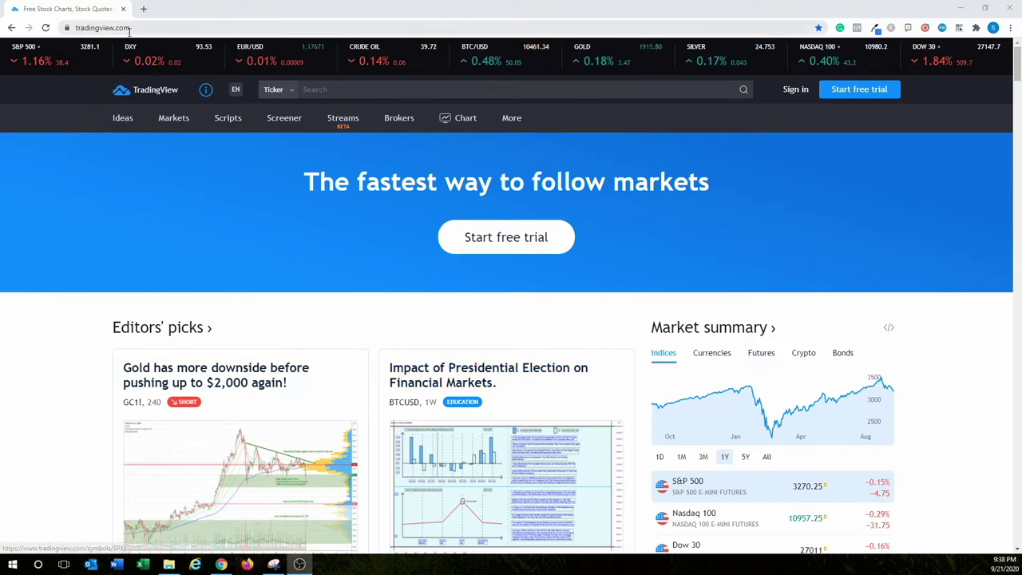
Step: Sign in to the TradingView account by email using the saved username and password
{"action": "left_click", "coordinate": [795, 89]}
{"action": "left_click", "coordinate": [530, 283]}
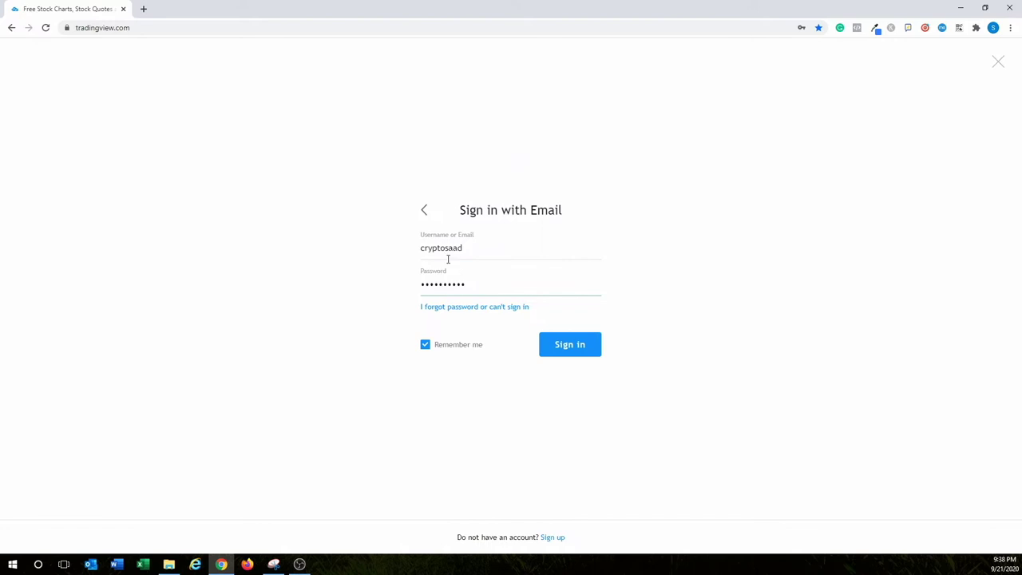
{"action": "left_click", "coordinate": [513, 249]}
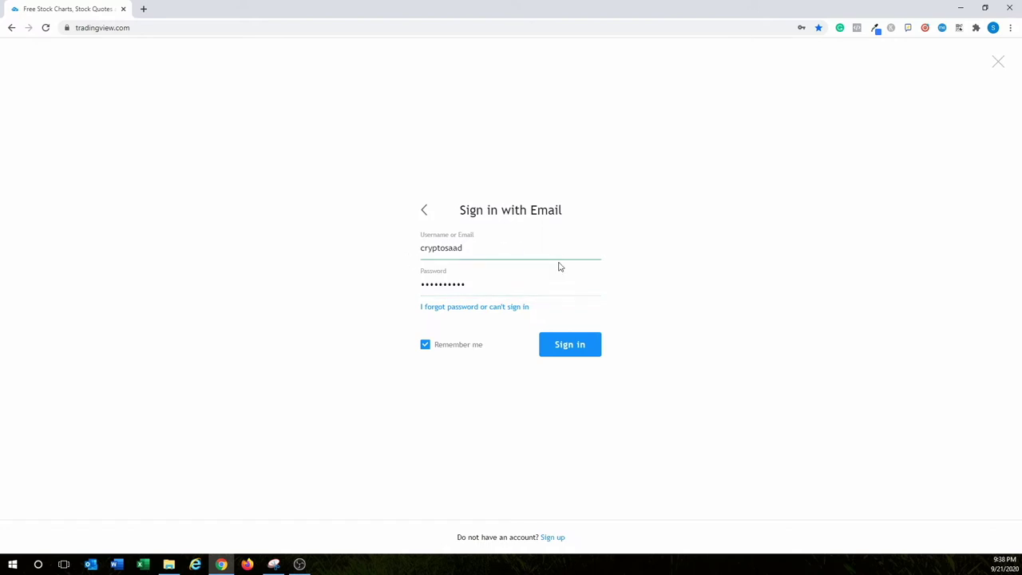
{"action": "left_click", "coordinate": [551, 289]}
{"action": "left_click", "coordinate": [570, 349]}
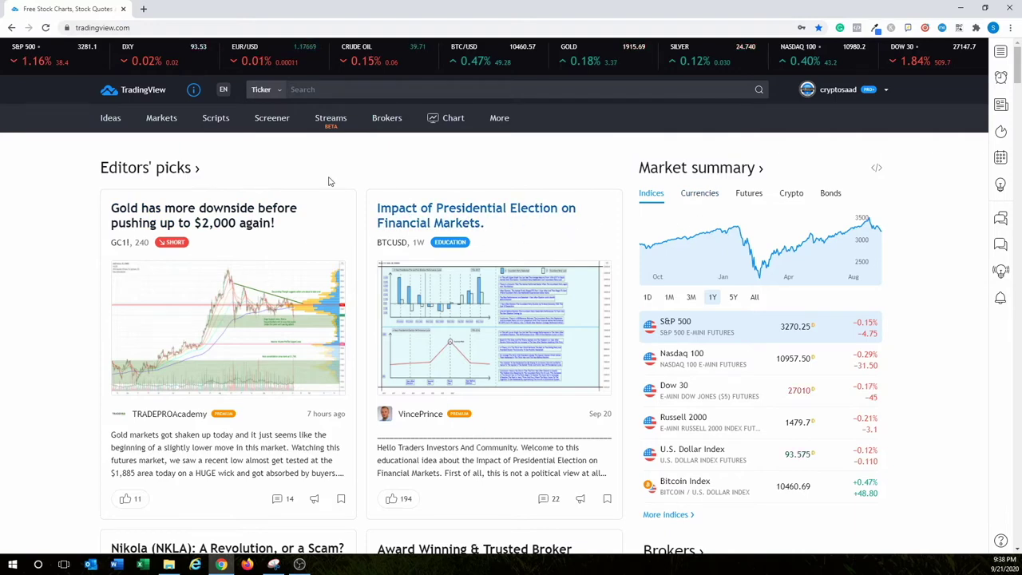
{"action": "scroll", "coordinate": [356, 325], "scroll_direction": "down", "scroll_amount": 3}
{"action": "scroll", "coordinate": [365, 285], "scroll_direction": "up", "scroll_amount": 3}
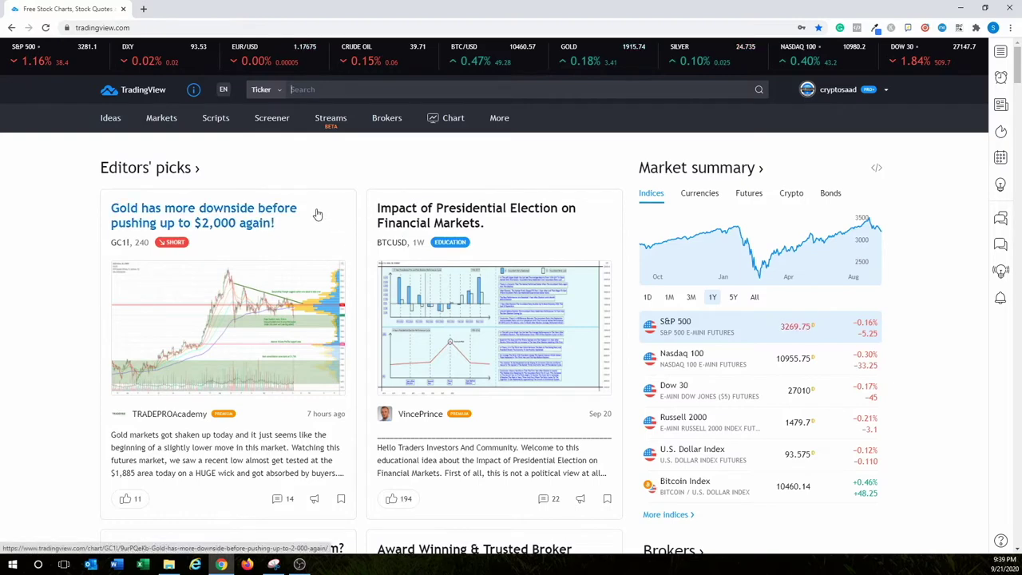
{"action": "mouse_move", "coordinate": [260, 134]}
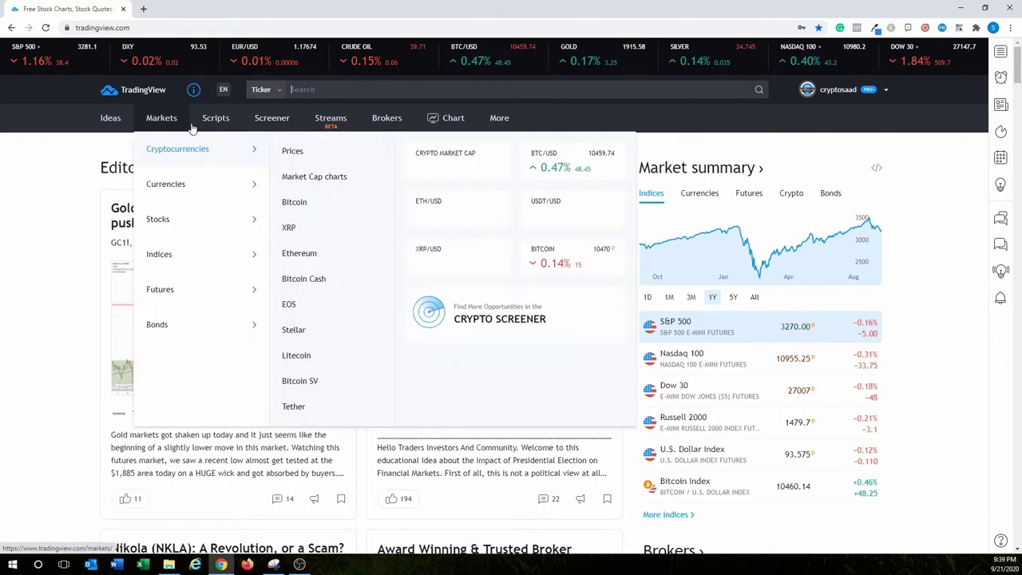
{"action": "mouse_move", "coordinate": [551, 128]}
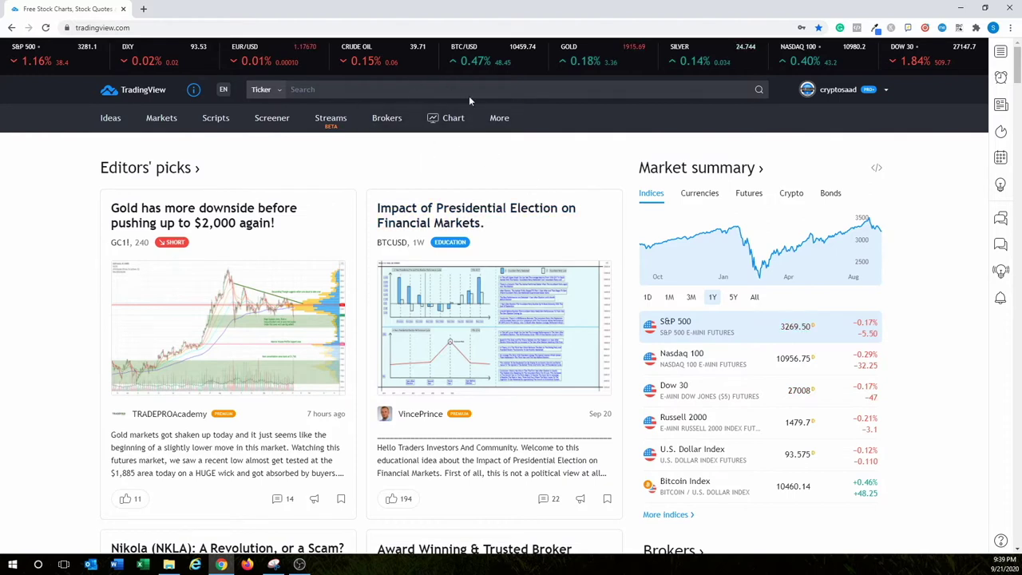
Step: Open the saved "Unnamed" AUDUSD chart layout and delete the blue rectangle drawn around the 21 Sep candles
{"action": "mouse_move", "coordinate": [438, 124]}
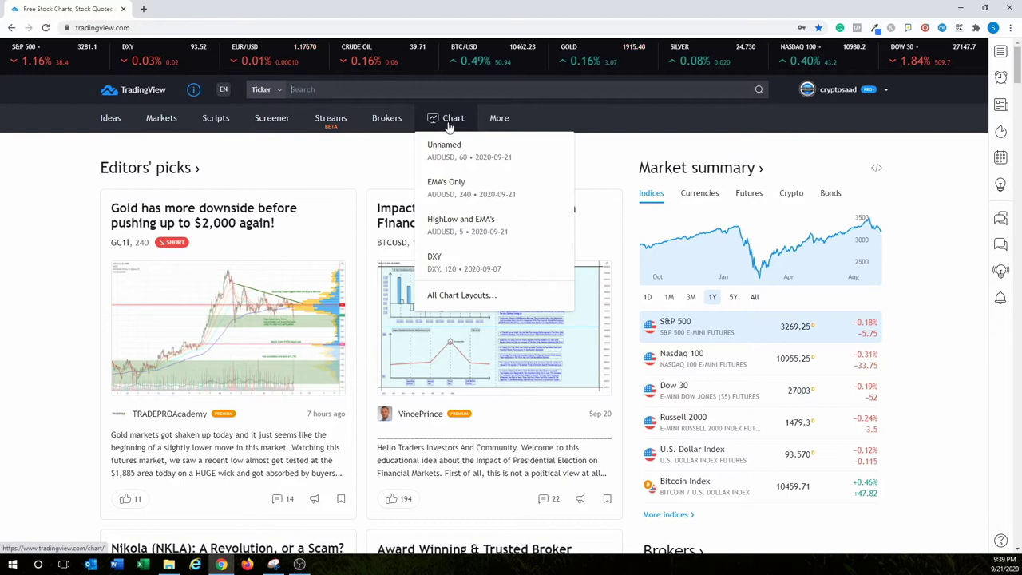
{"action": "left_click", "coordinate": [483, 162]}
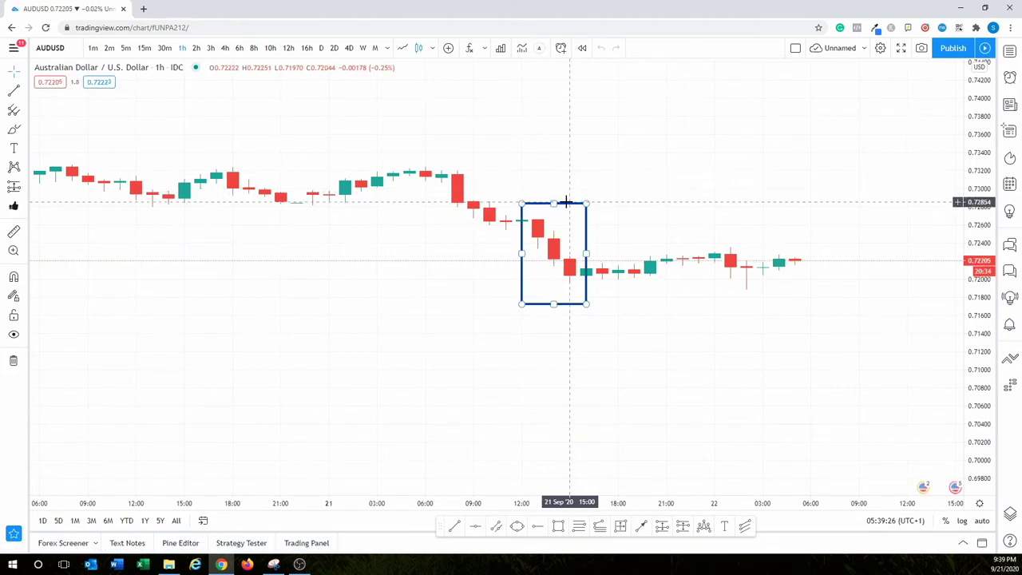
{"action": "left_click", "coordinate": [567, 204]}
{"action": "key", "text": "Delete"}
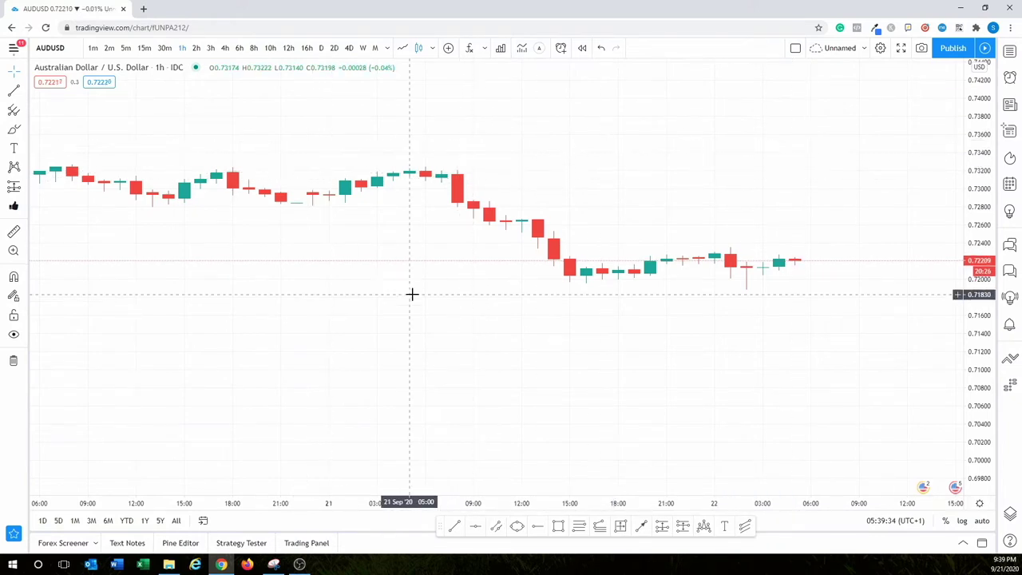
Step: Move the floating drawing-tools toolbar off the chart's time axis, down onto the strip with Text Notes and Pine Editor
{"action": "left_click_drag", "start_coordinate": [444, 530], "coordinate": [441, 548]}
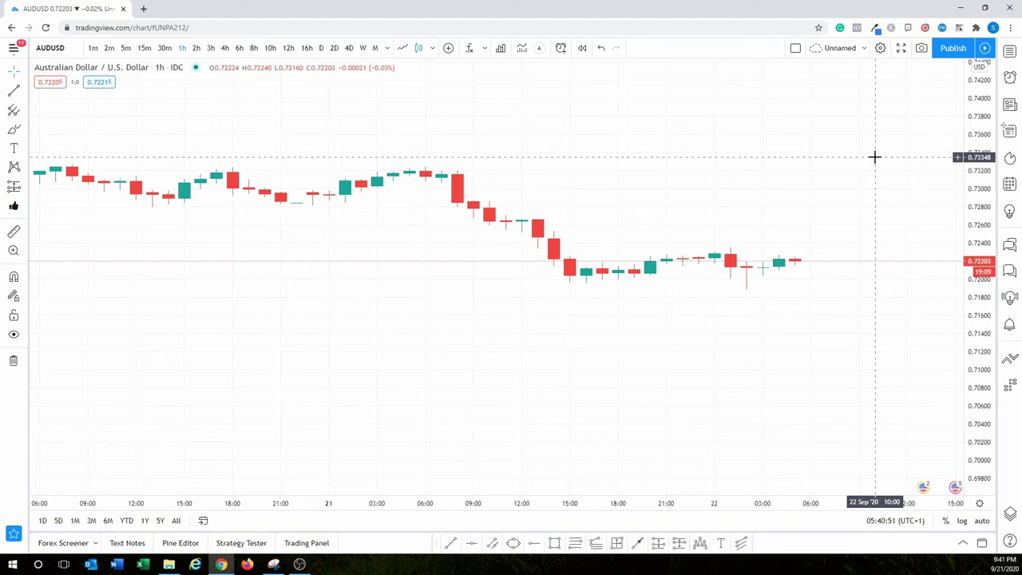
{"action": "scroll", "coordinate": [711, 201], "scroll_direction": "down", "scroll_amount": 2}
{"action": "scroll", "coordinate": [751, 182], "scroll_direction": "down", "scroll_amount": 2}
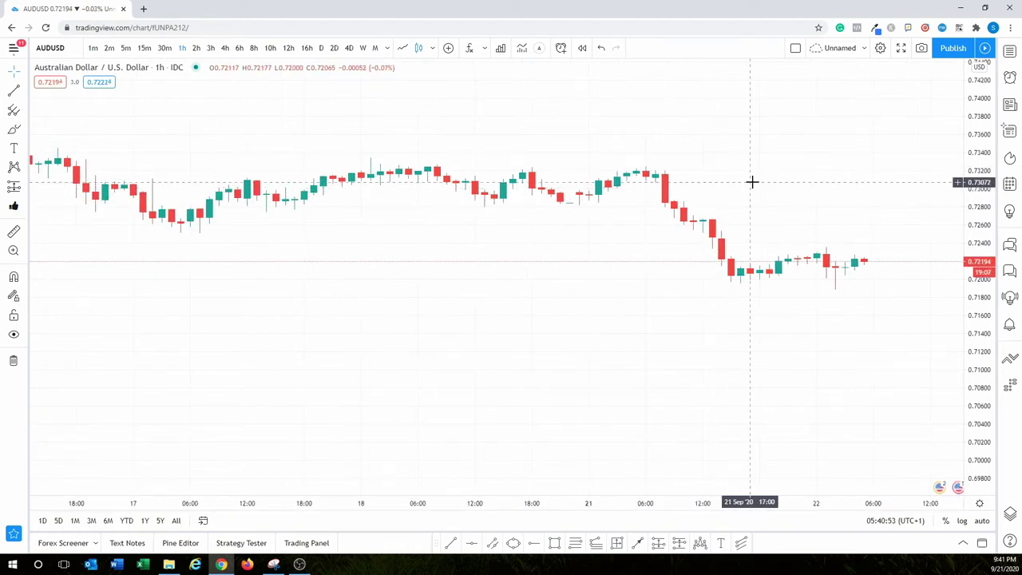
{"action": "left_click_drag", "start_coordinate": [751, 182], "coordinate": [678, 194]}
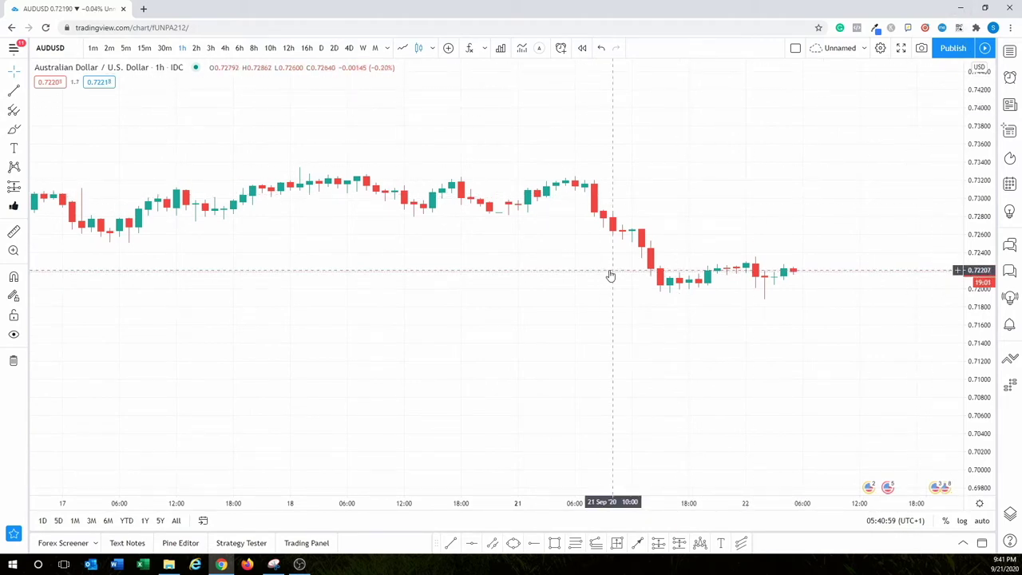
Step: Switch to Hugo's Way MetaTrader and examine the AUDUSD new-order form, closing it without placing a trade
{"action": "left_click", "coordinate": [962, 8]}
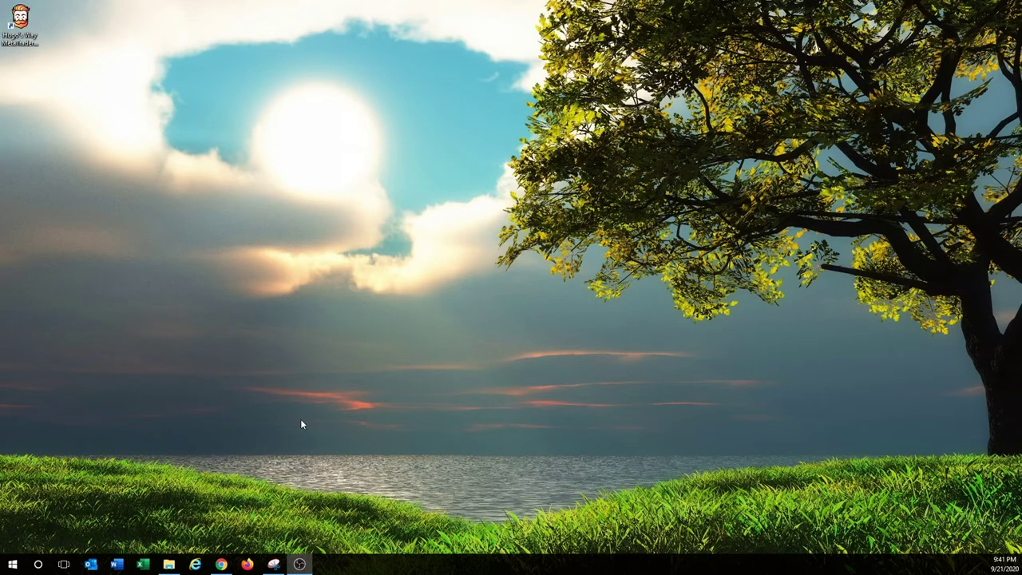
{"action": "double_click", "coordinate": [20, 20]}
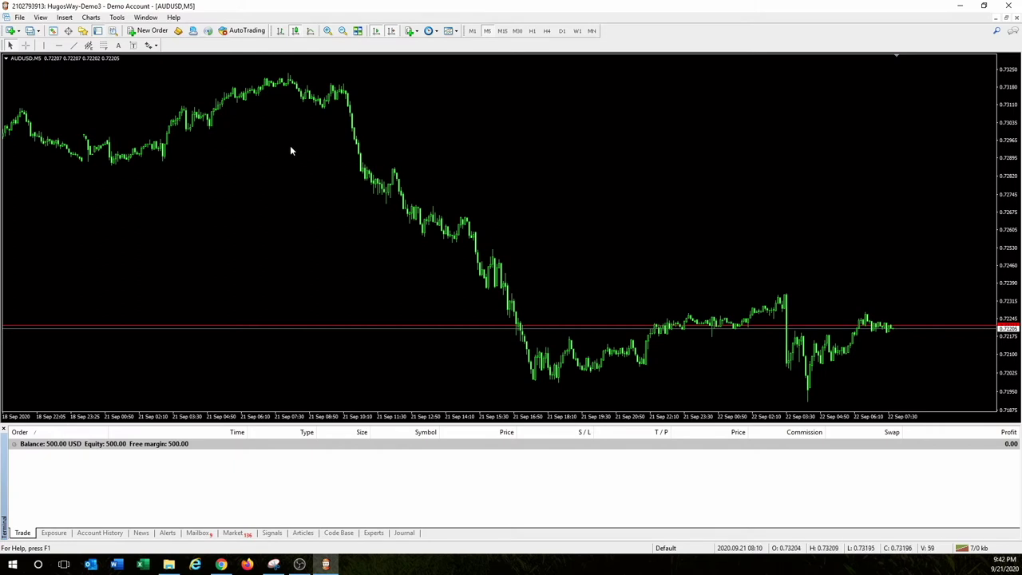
{"action": "left_click", "coordinate": [150, 30]}
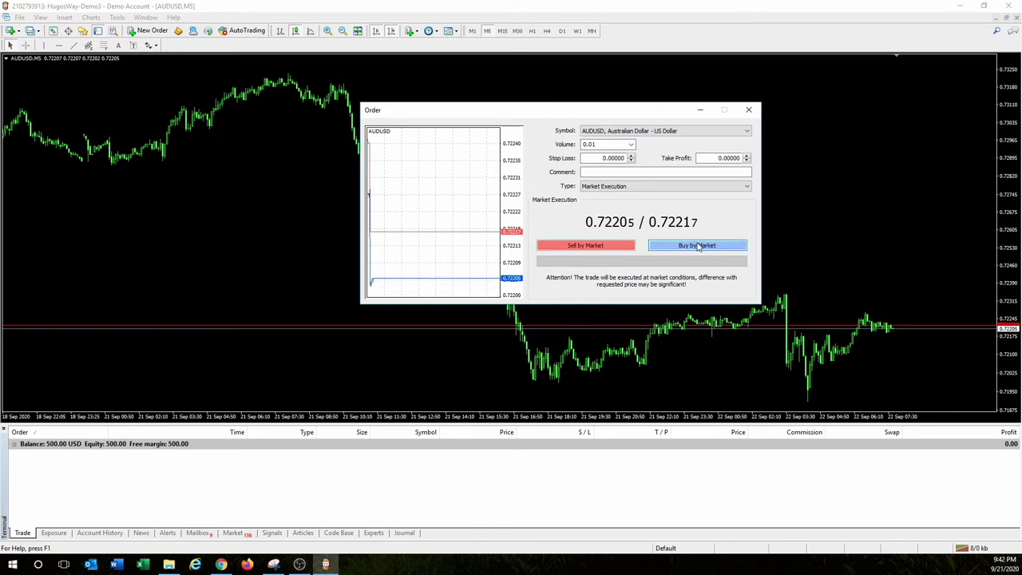
{"action": "left_click", "coordinate": [750, 109]}
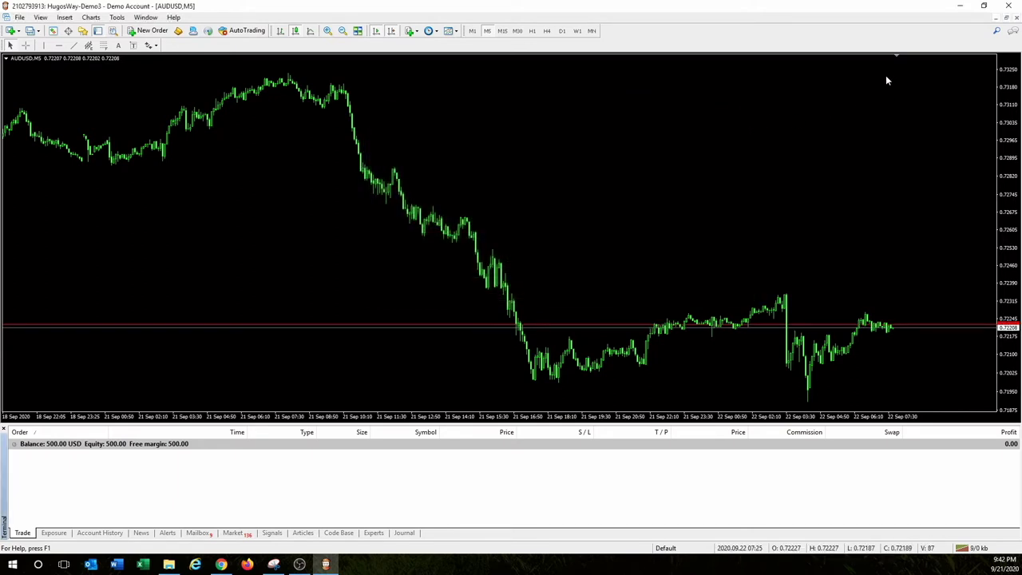
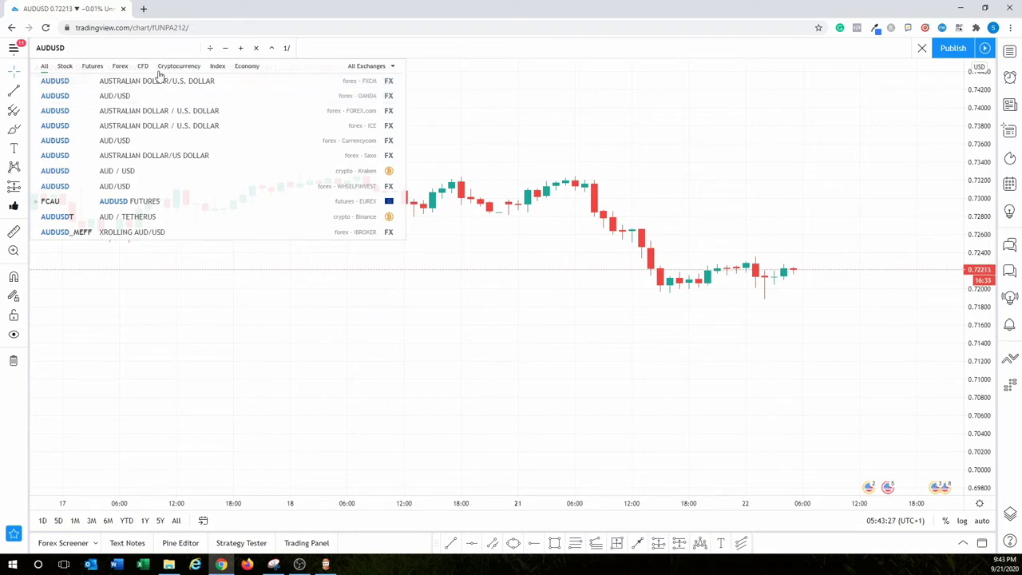
Step: Back in TradingView, switch the chart to the FXCM forex feed of AUDUSD
{"action": "left_click", "coordinate": [375, 83]}
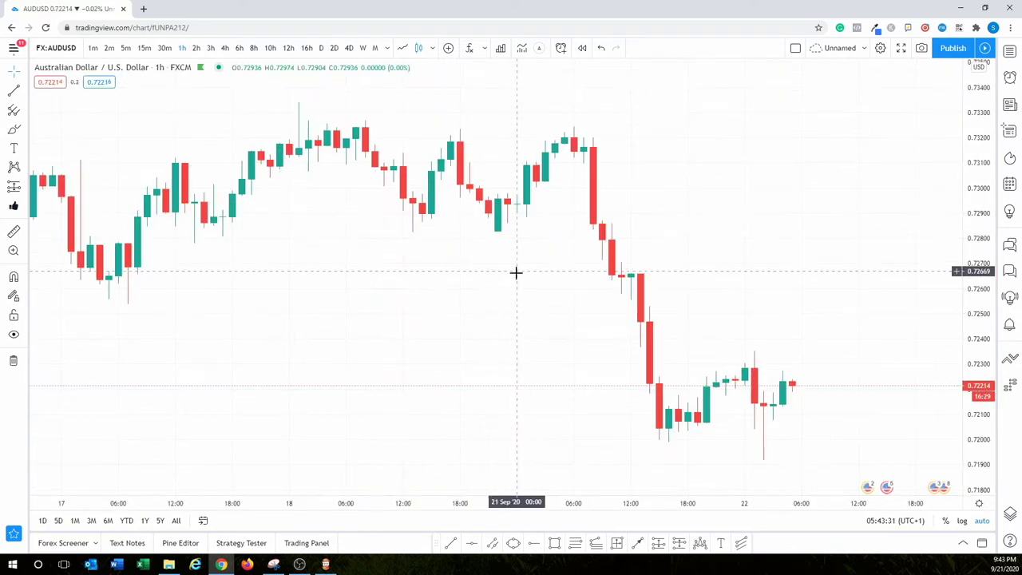
{"action": "scroll", "coordinate": [558, 290], "scroll_direction": "down", "scroll_amount": 2}
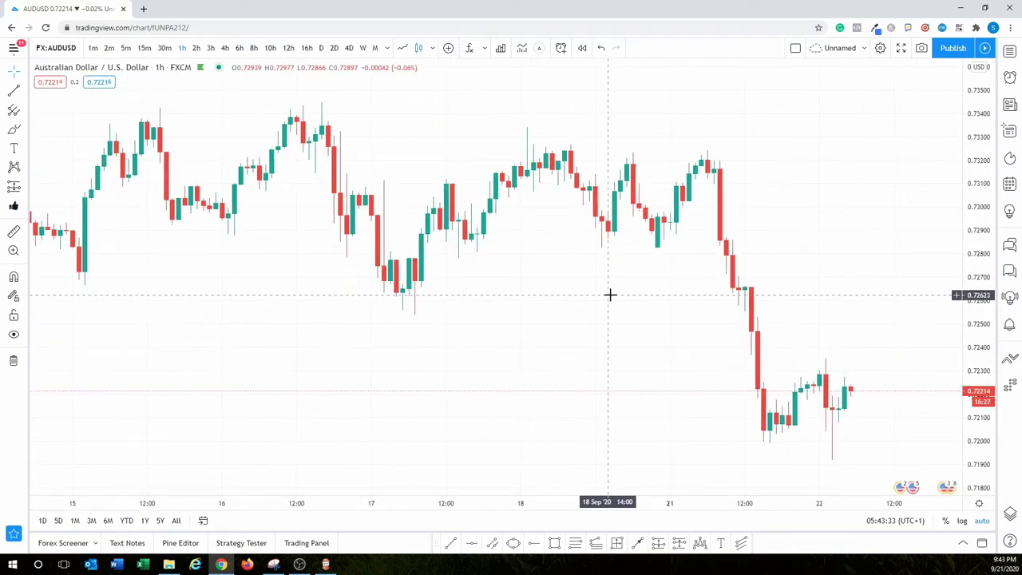
{"action": "scroll", "coordinate": [609, 294], "scroll_direction": "down", "scroll_amount": 2}
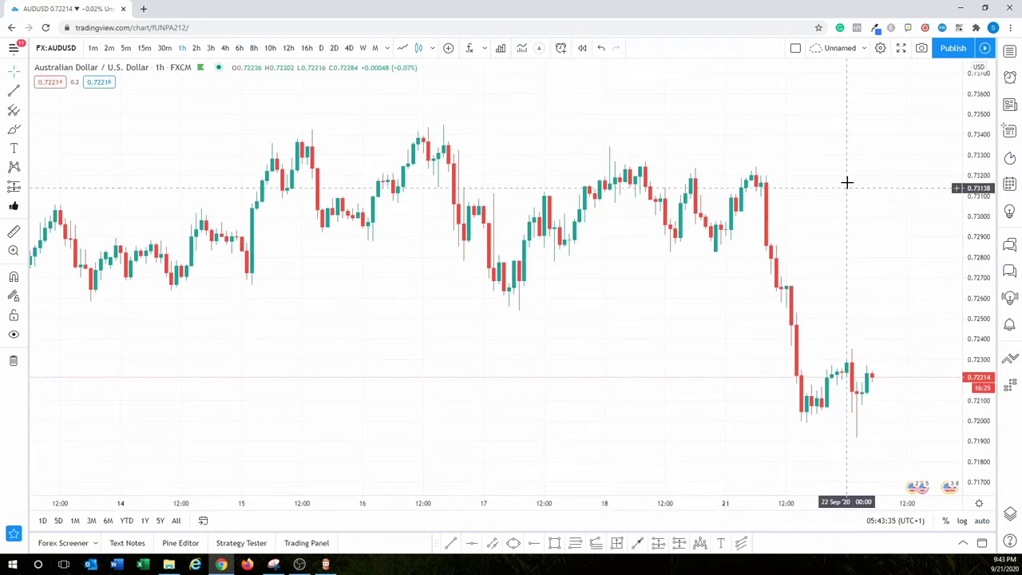
Step: Hide the Buy/Sell buttons and spread shown in the AUDUSD chart's status line
{"action": "left_click_drag", "start_coordinate": [847, 183], "coordinate": [837, 234]}
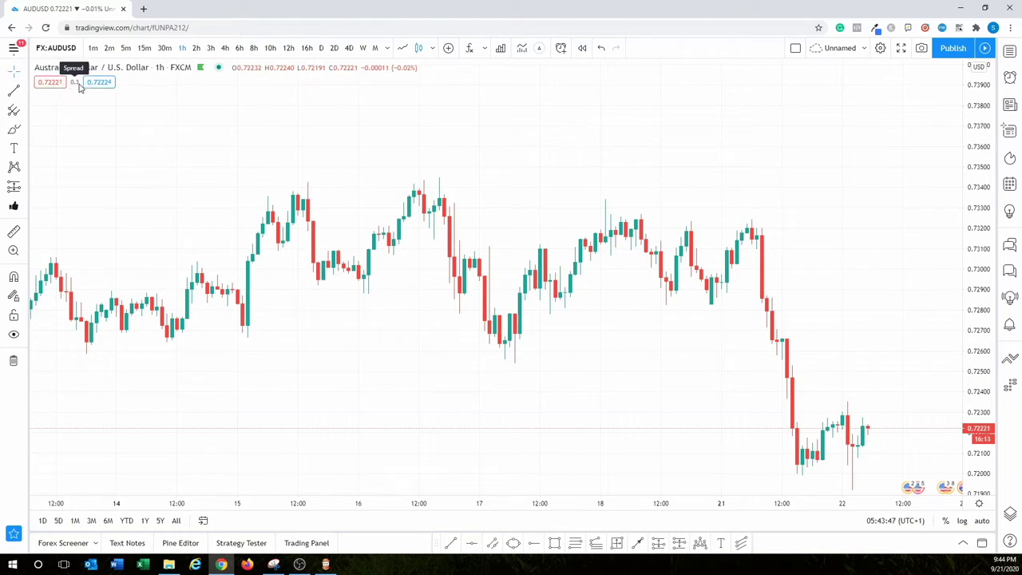
{"action": "right_click", "coordinate": [79, 86]}
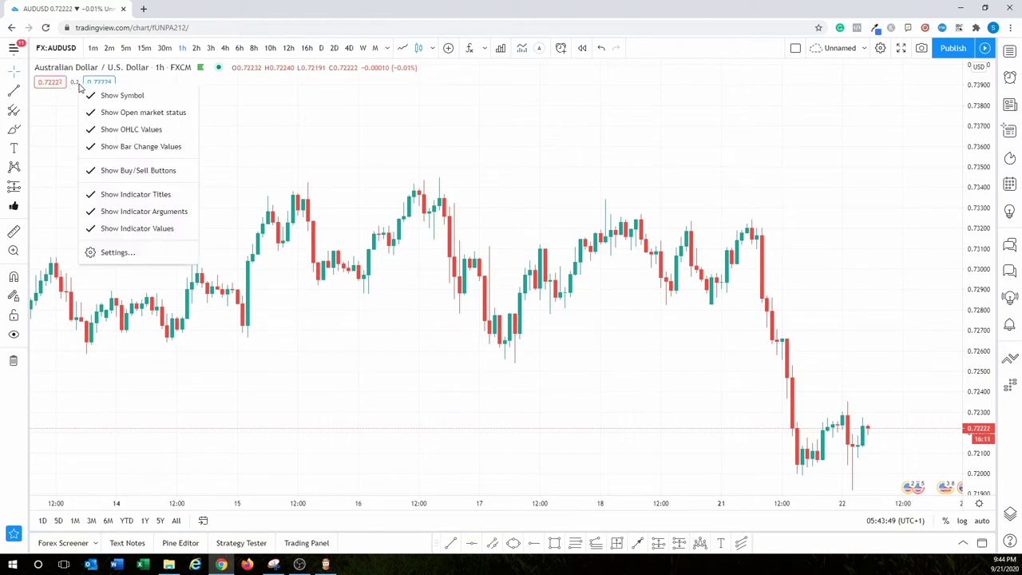
{"action": "left_click", "coordinate": [163, 172]}
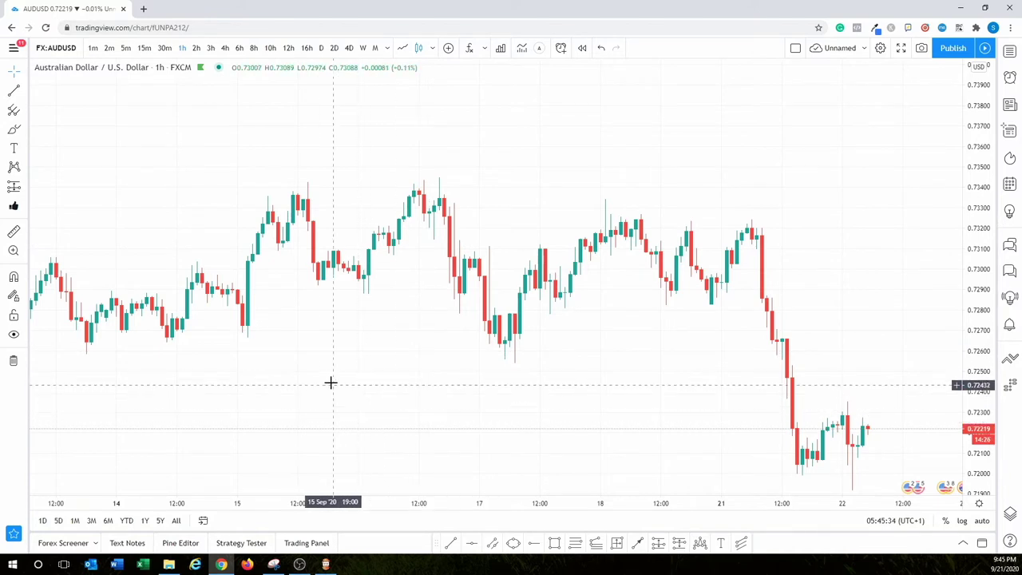
Step: Apply the Dark color theme to the chart
{"action": "right_click", "coordinate": [328, 335]}
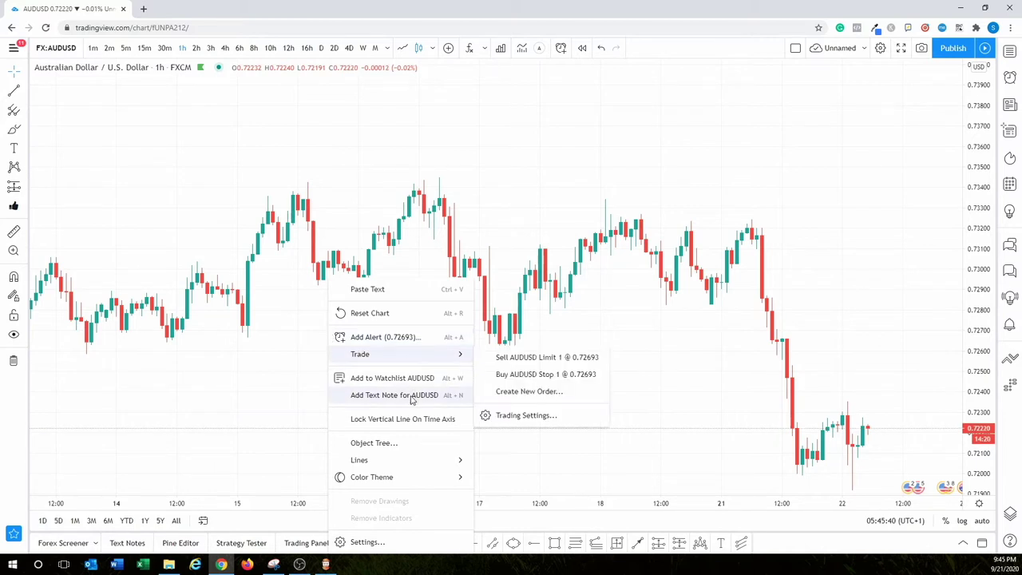
{"action": "mouse_move", "coordinate": [394, 479]}
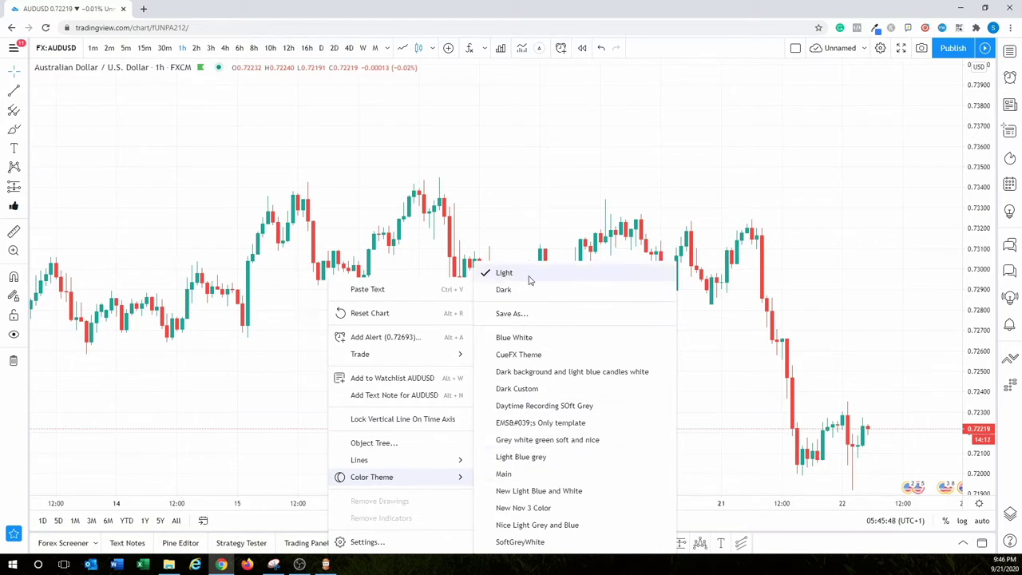
{"action": "left_click", "coordinate": [504, 290]}
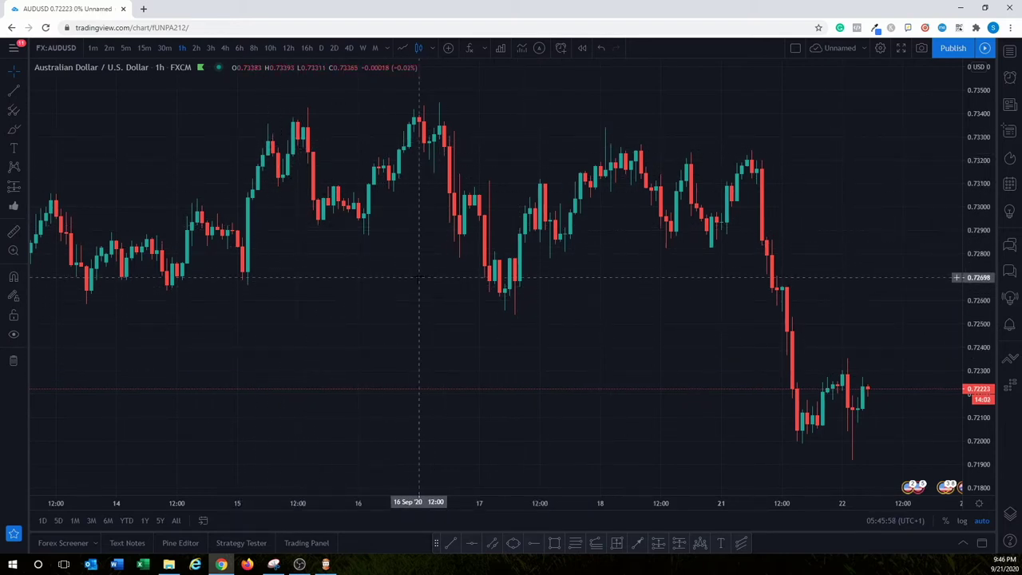
Step: Return the chart to the Light color theme
{"action": "right_click", "coordinate": [364, 259]}
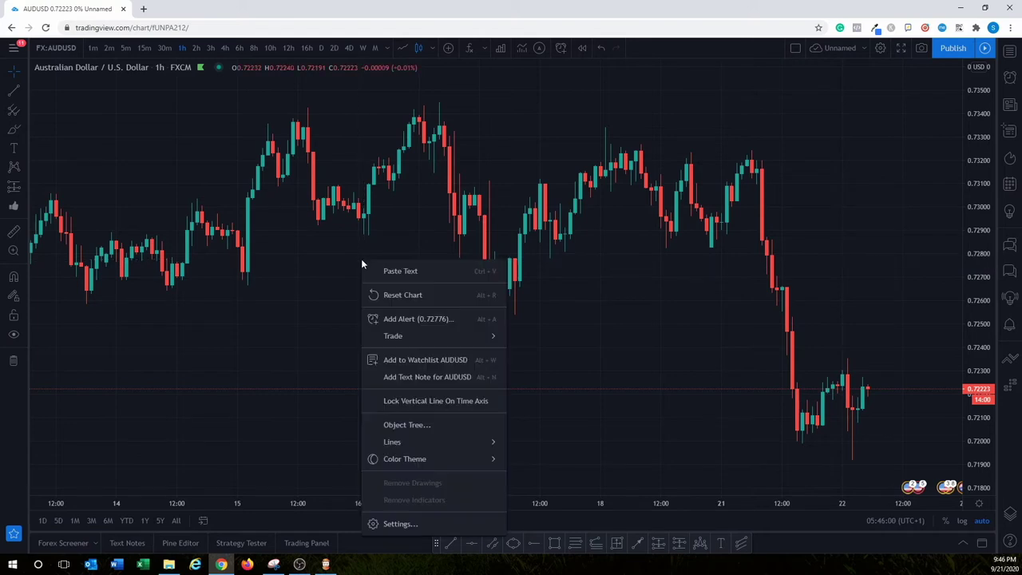
{"action": "mouse_move", "coordinate": [432, 463]}
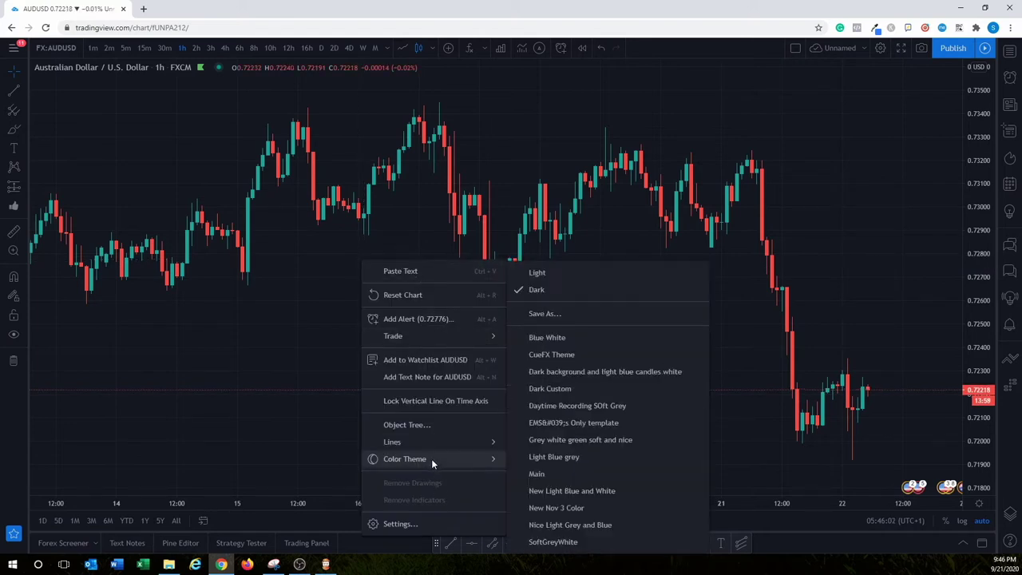
{"action": "left_click", "coordinate": [564, 272]}
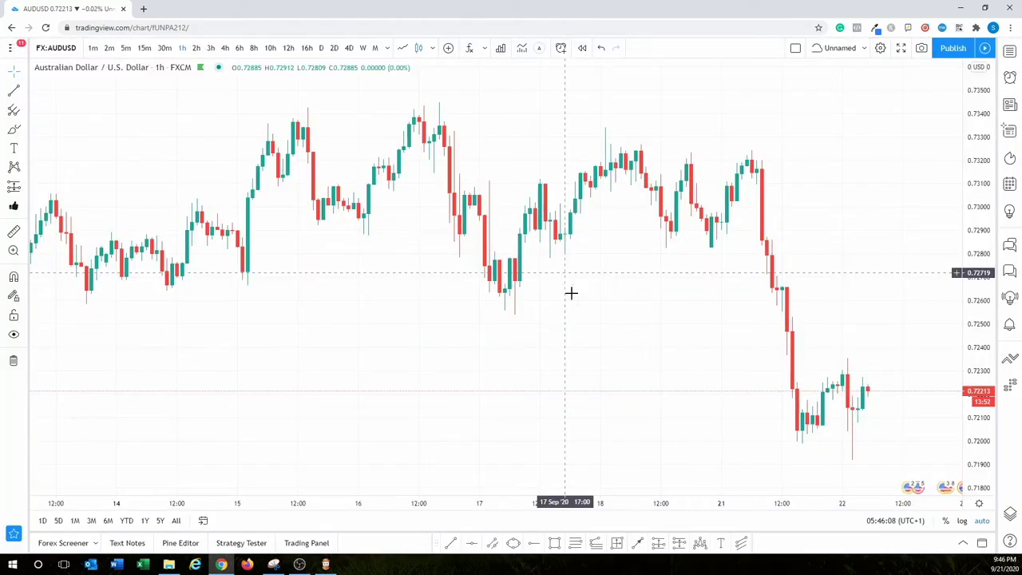
Step: In the chart's symbol settings, set the candle body colors to deep purple for rising candles and light purple for falling candles
{"action": "right_click", "coordinate": [374, 280]}
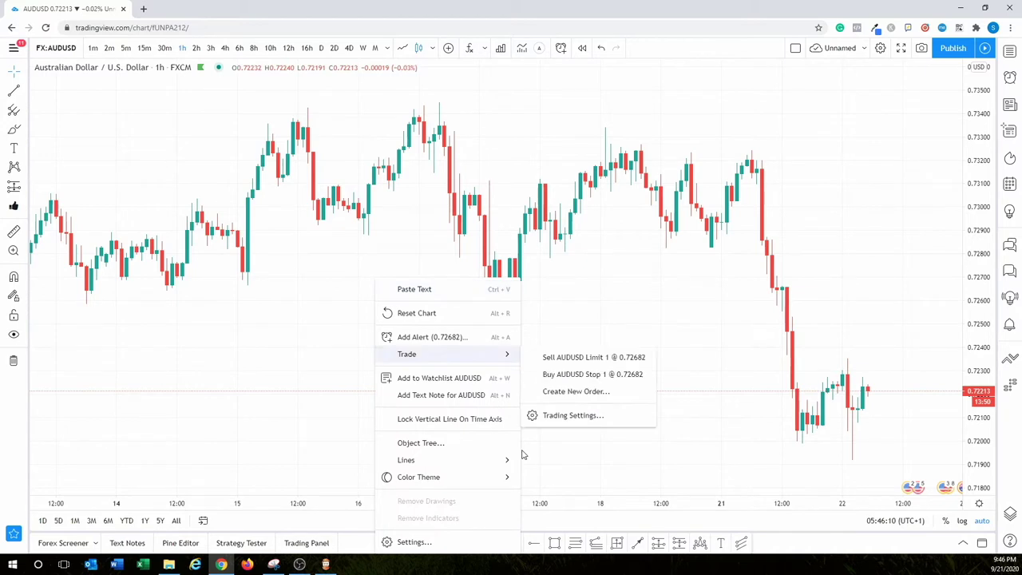
{"action": "left_click", "coordinate": [417, 543]}
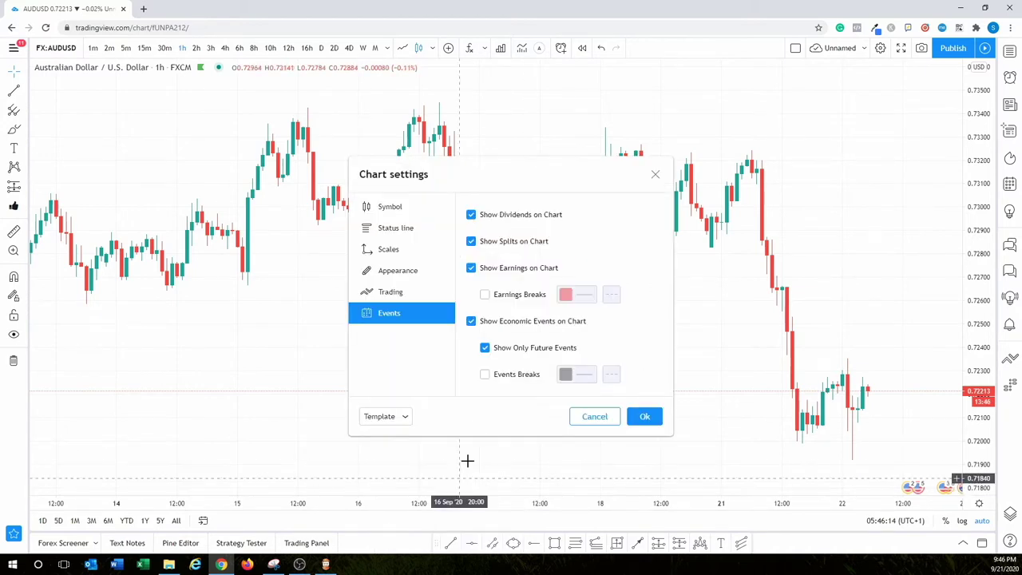
{"action": "left_click", "coordinate": [397, 212]}
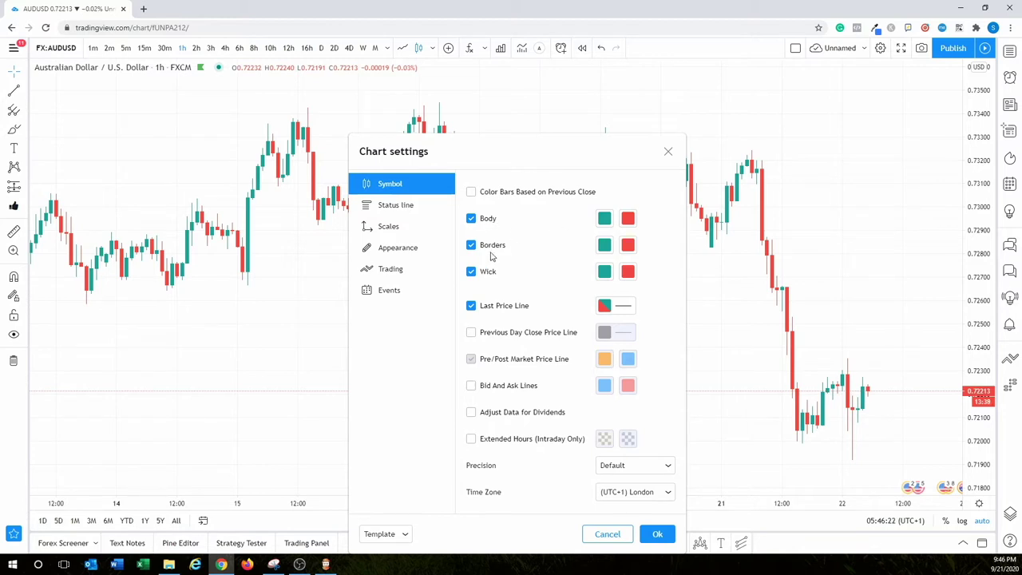
{"action": "left_click", "coordinate": [605, 218]}
{"action": "left_click", "coordinate": [691, 252]}
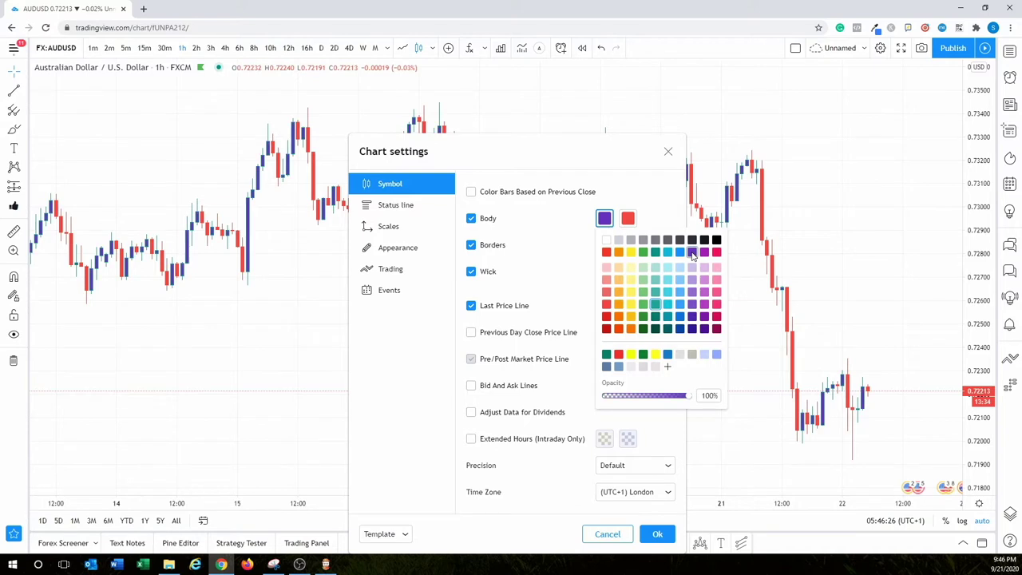
{"action": "left_click", "coordinate": [628, 218]}
{"action": "left_click", "coordinate": [727, 292]}
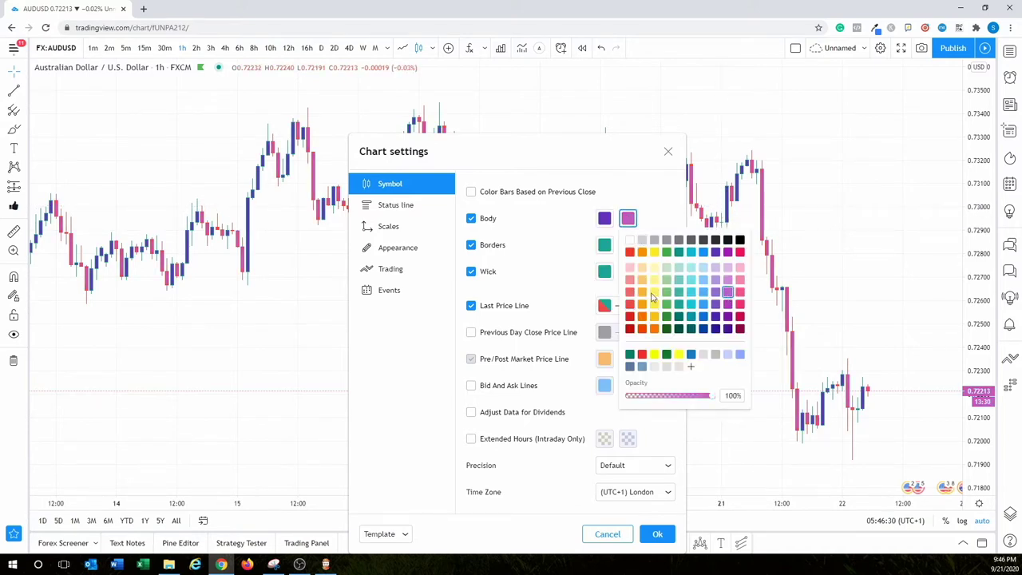
{"action": "left_click", "coordinate": [567, 255]}
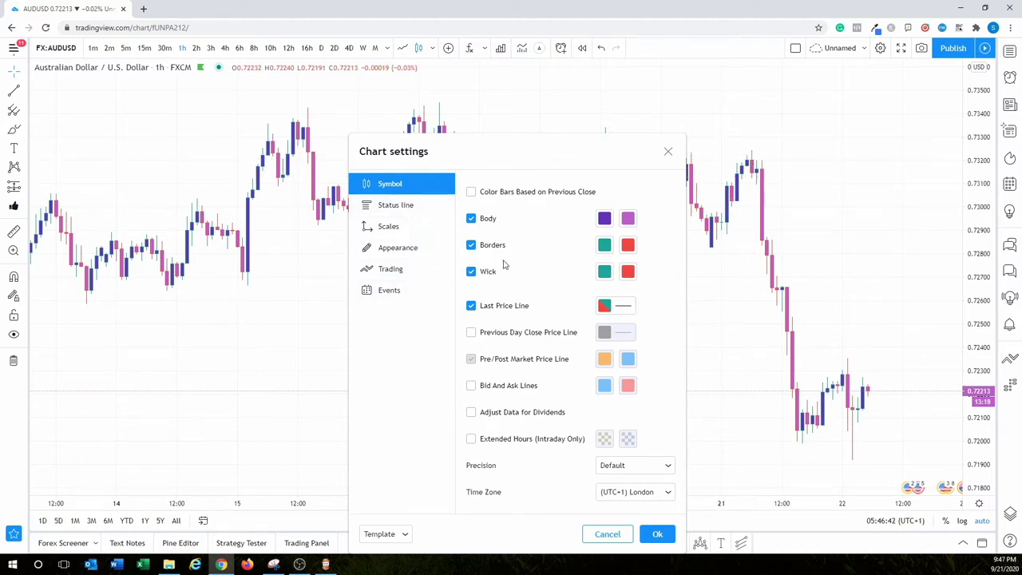
Step: Set the chart's background color to light pink in the appearance settings
{"action": "left_click", "coordinate": [401, 207]}
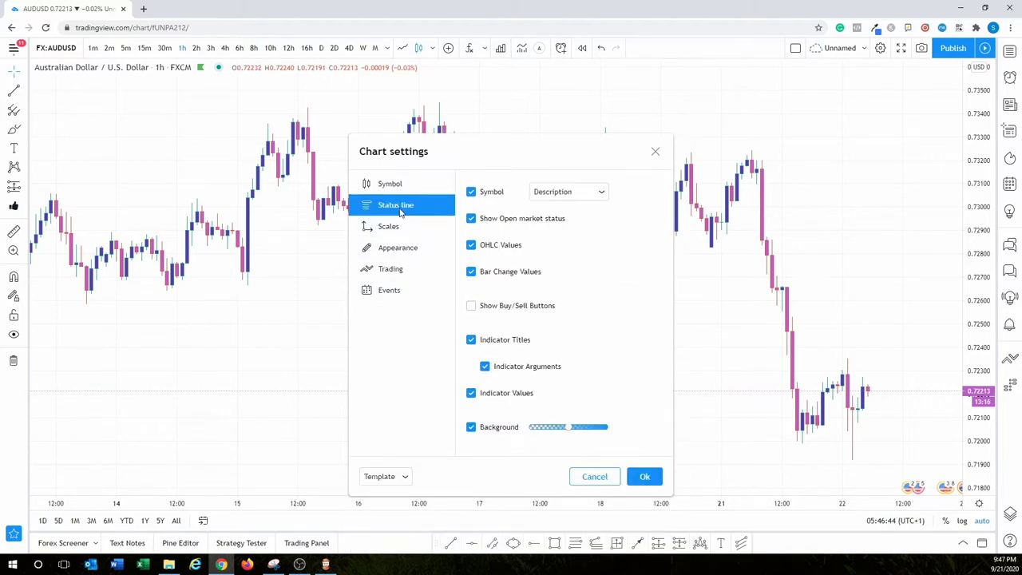
{"action": "left_click", "coordinate": [396, 229]}
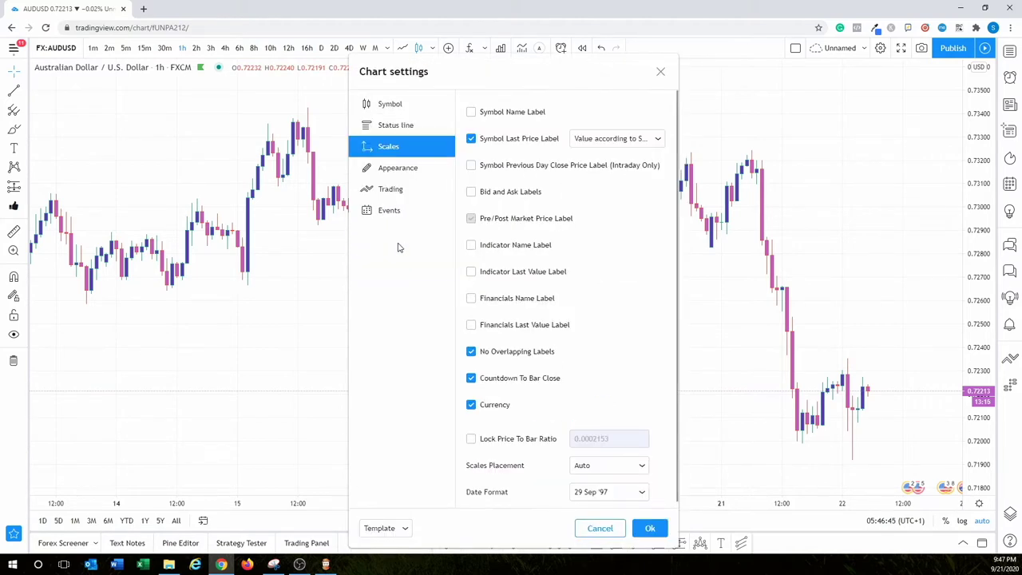
{"action": "left_click", "coordinate": [397, 168]}
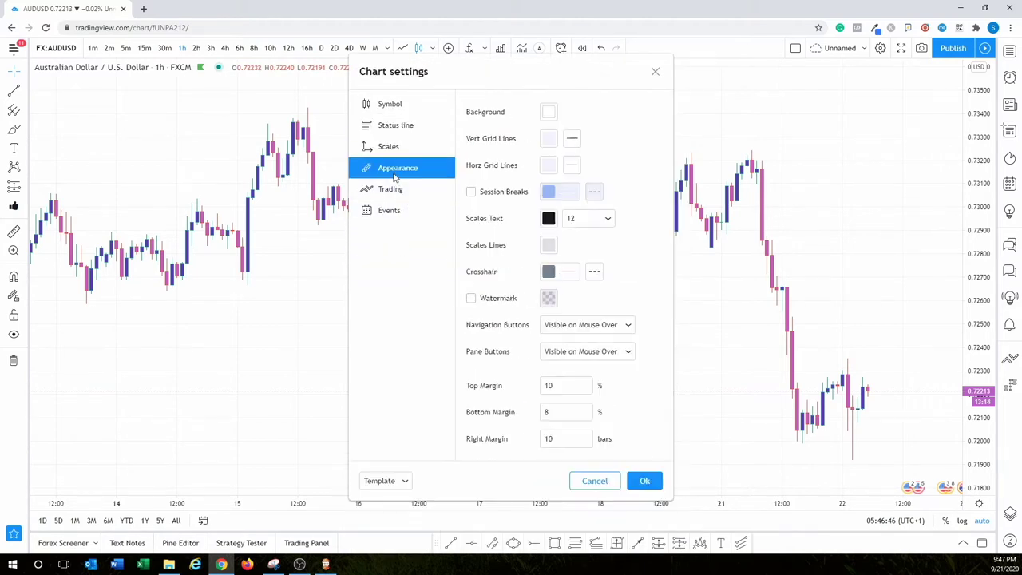
{"action": "left_click", "coordinate": [402, 191]}
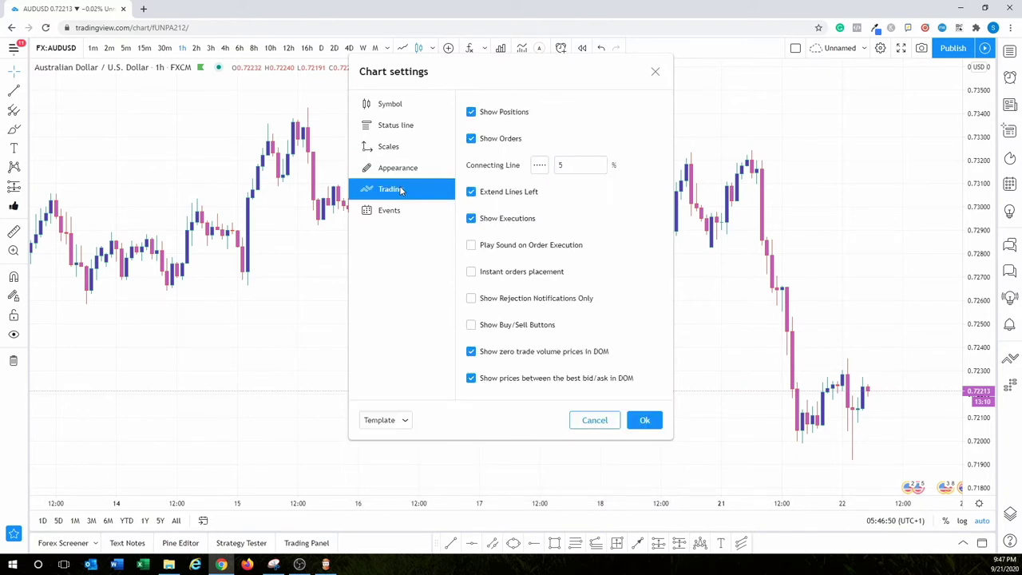
{"action": "left_click", "coordinate": [397, 167]}
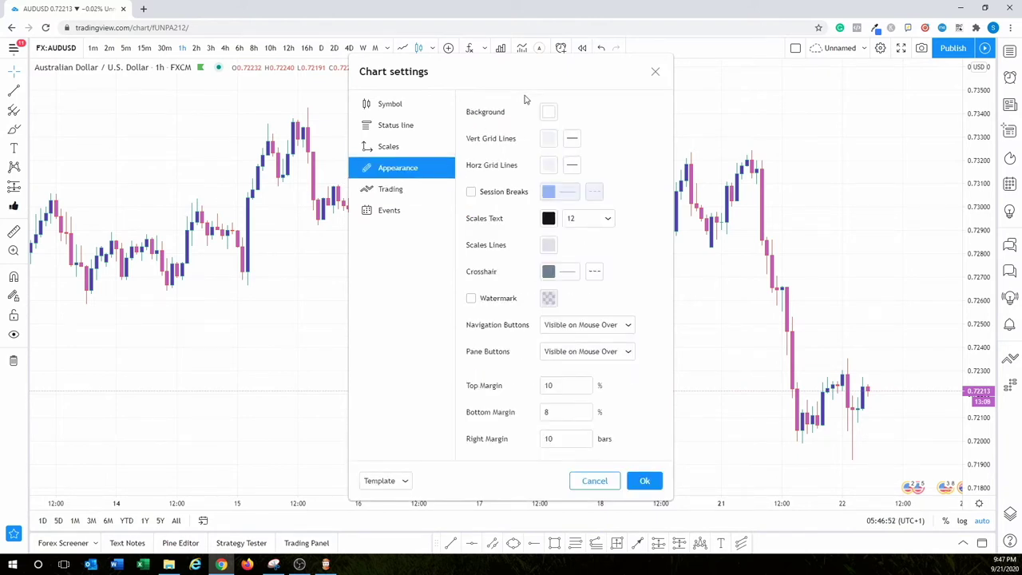
{"action": "left_click", "coordinate": [548, 112]}
{"action": "left_click", "coordinate": [660, 132]}
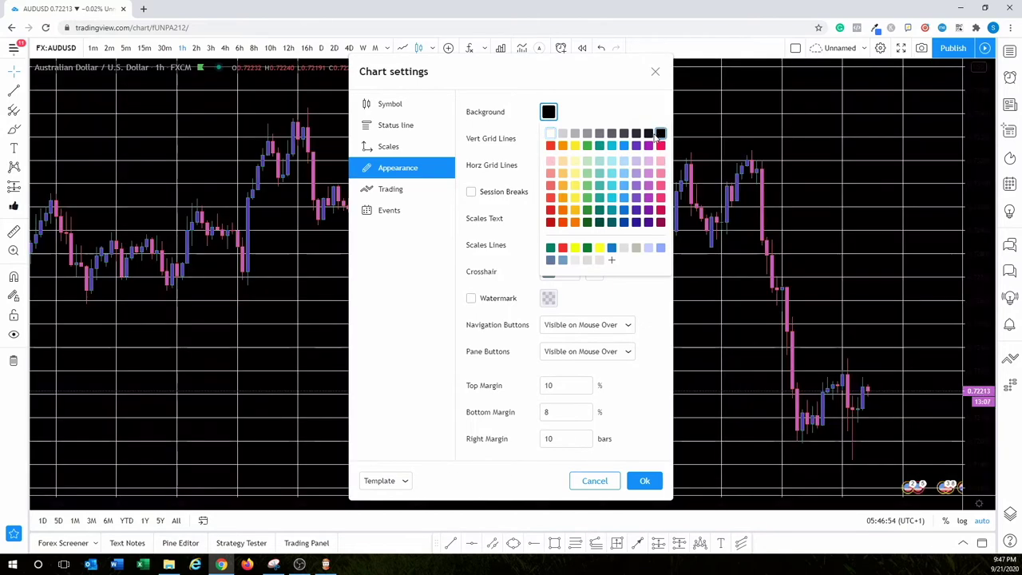
{"action": "left_click", "coordinate": [660, 162]}
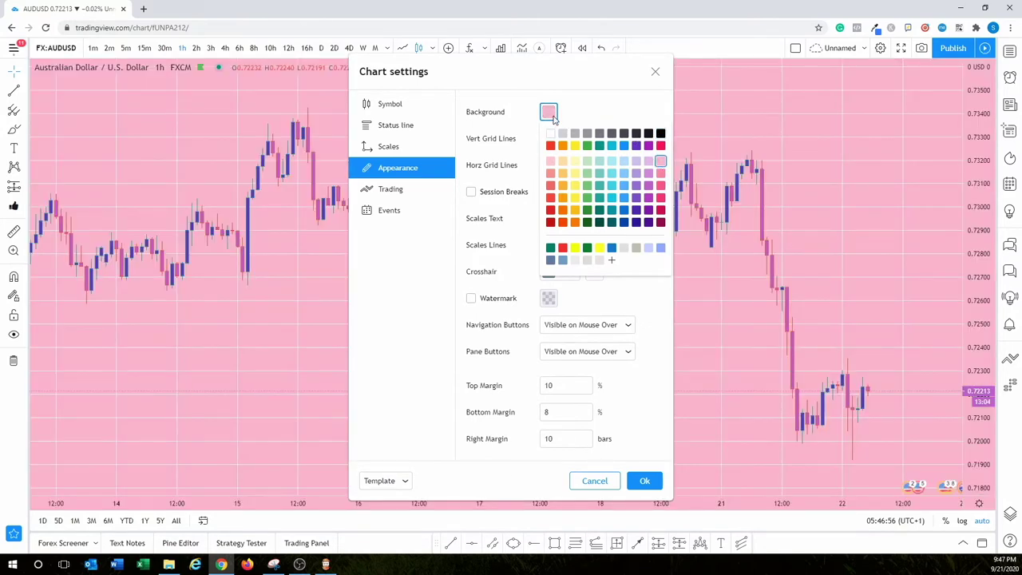
{"action": "left_click", "coordinate": [552, 118]}
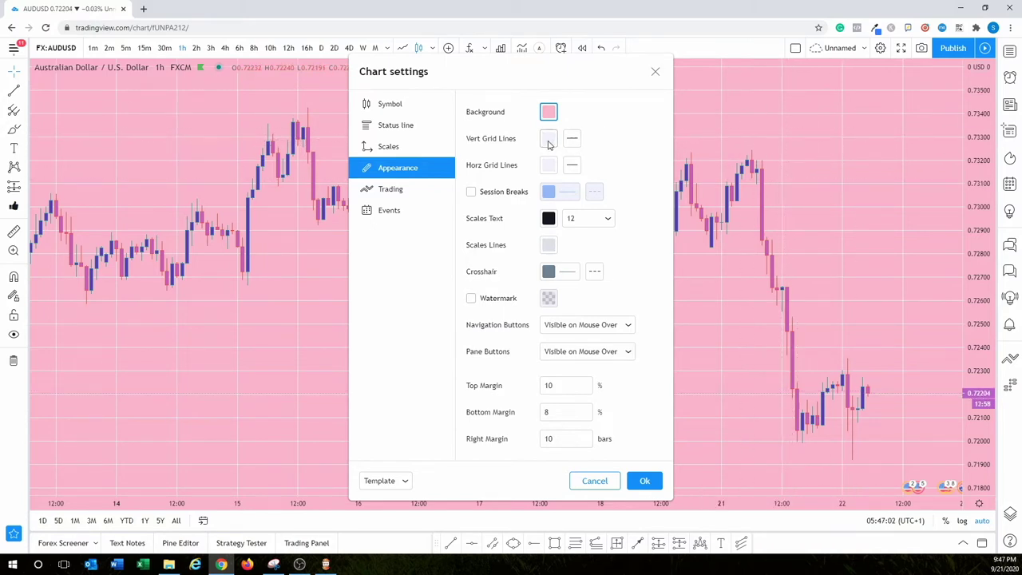
Step: Set the chart's vertical and horizontal grid lines to white
{"action": "left_click", "coordinate": [548, 141]}
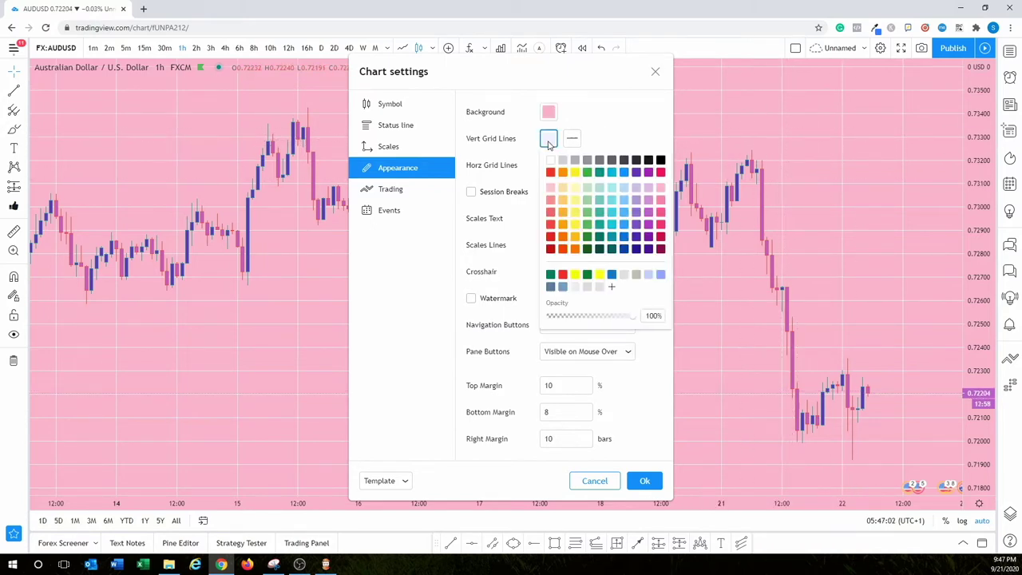
{"action": "left_click", "coordinate": [660, 160]}
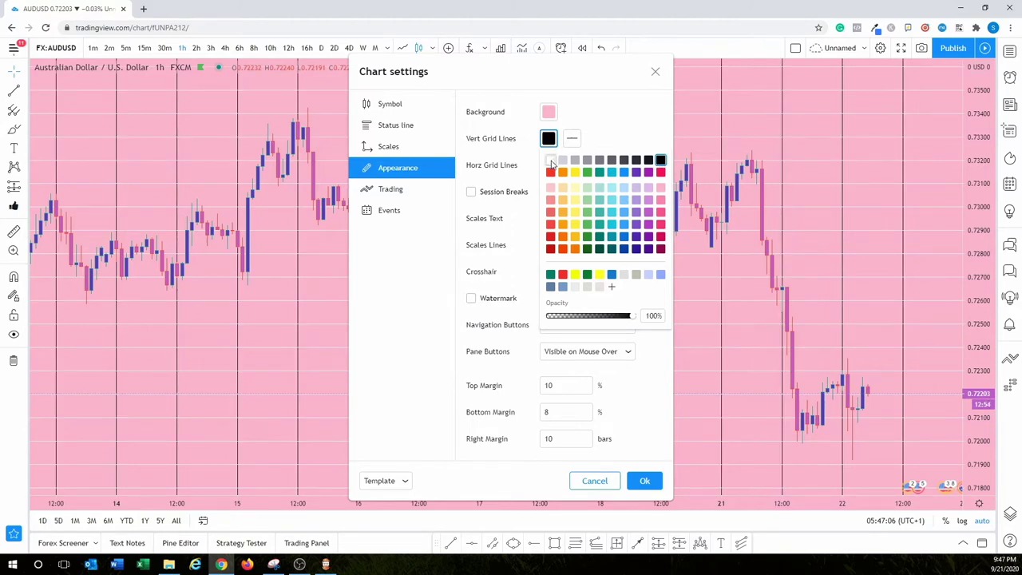
{"action": "left_click", "coordinate": [551, 161]}
{"action": "left_click", "coordinate": [628, 132]}
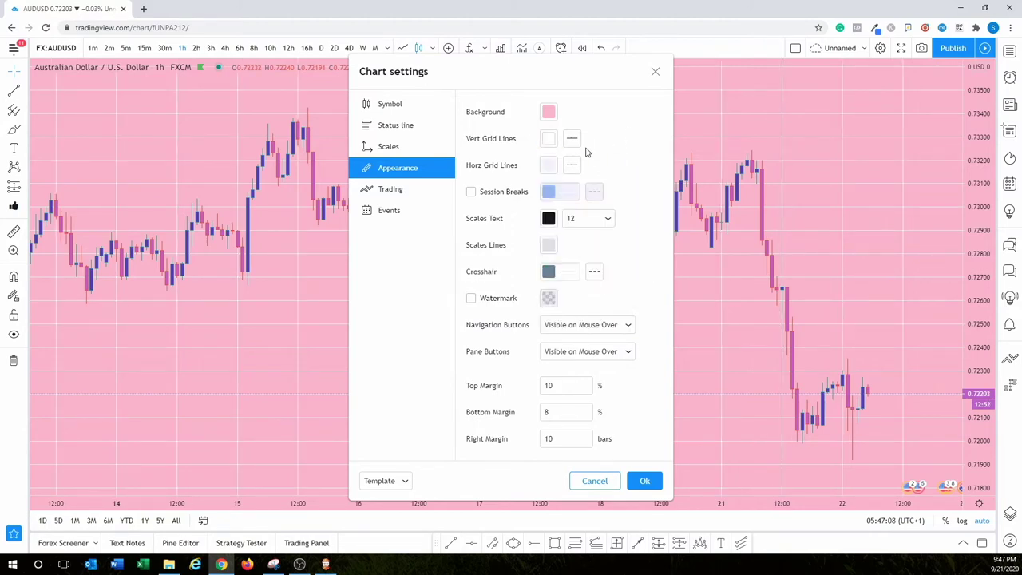
{"action": "left_click", "coordinate": [551, 166]}
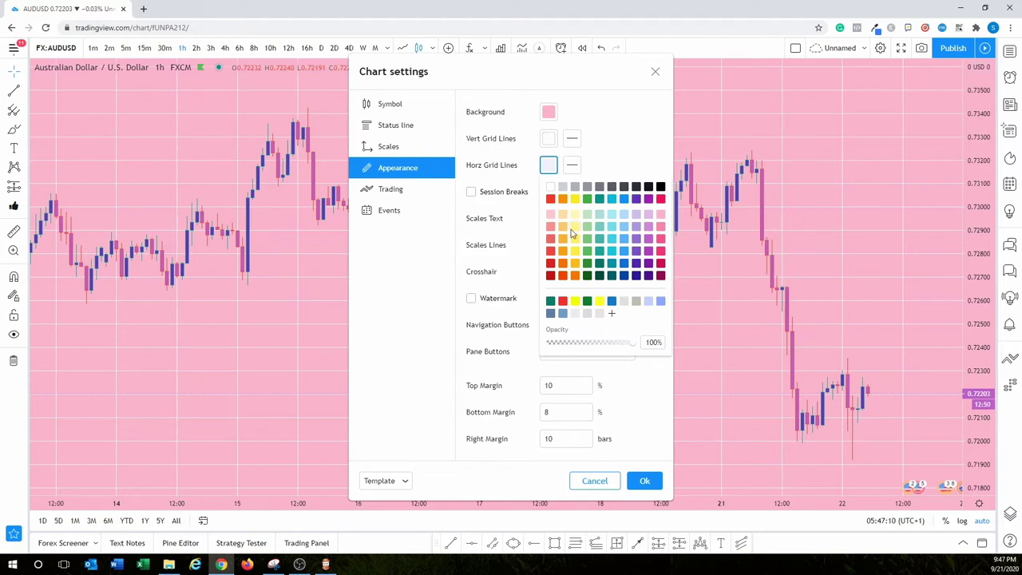
{"action": "left_click", "coordinate": [550, 189]}
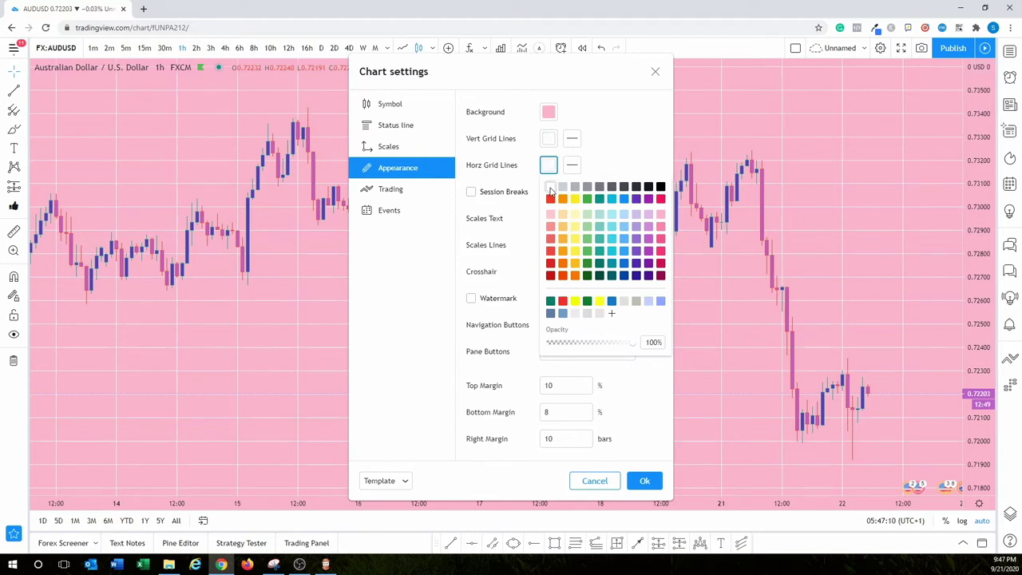
Step: Change the horizontal and vertical grid lines to black and discard all unsaved chart setting changes
{"action": "left_click", "coordinate": [660, 187]}
{"action": "left_click", "coordinate": [549, 139]}
{"action": "left_click", "coordinate": [660, 160]}
{"action": "left_click", "coordinate": [643, 133]}
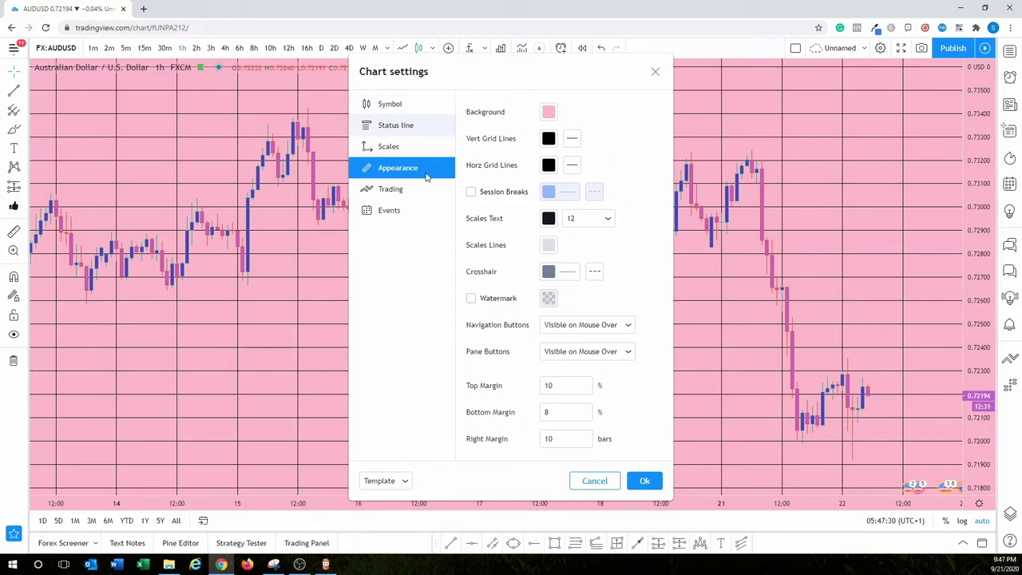
{"action": "left_click", "coordinate": [590, 480]}
{"action": "right_click", "coordinate": [587, 302]}
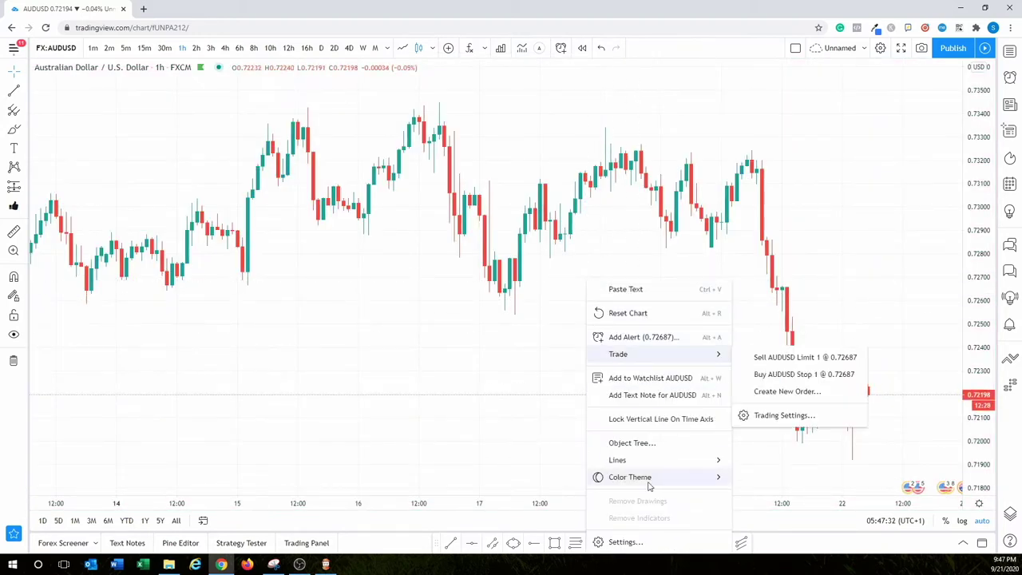
{"action": "left_click", "coordinate": [623, 542]}
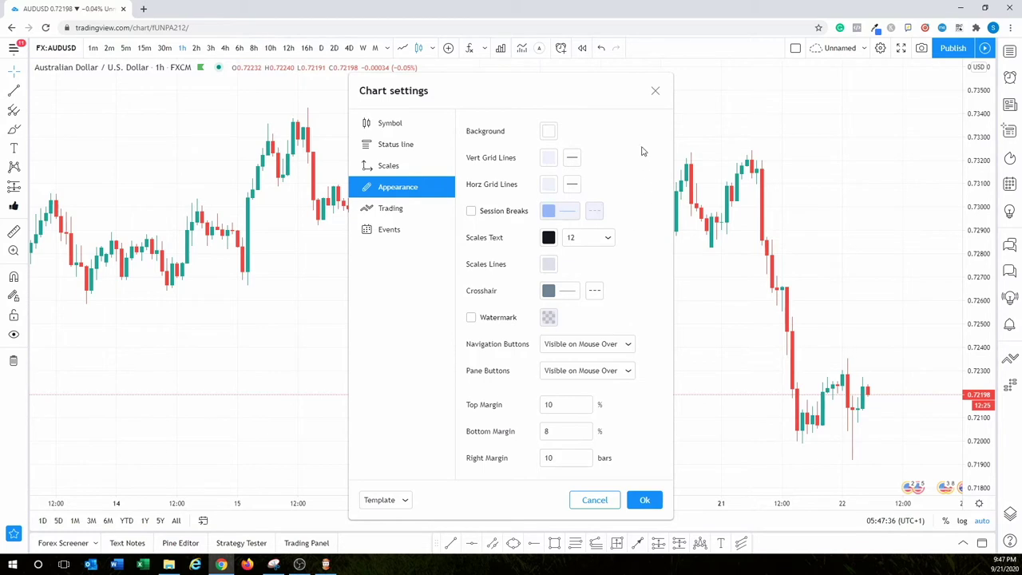
{"action": "left_click", "coordinate": [655, 93]}
Step: Switch the AUDUSD chart to the Dark color theme
{"action": "right_click", "coordinate": [557, 283]}
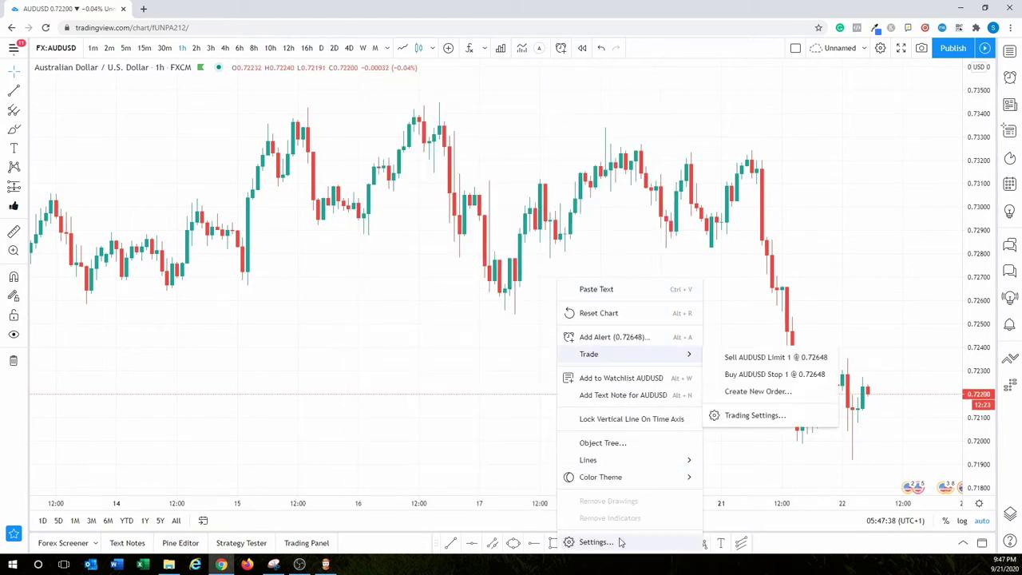
{"action": "mouse_move", "coordinate": [619, 483]}
{"action": "left_click", "coordinate": [746, 290]}
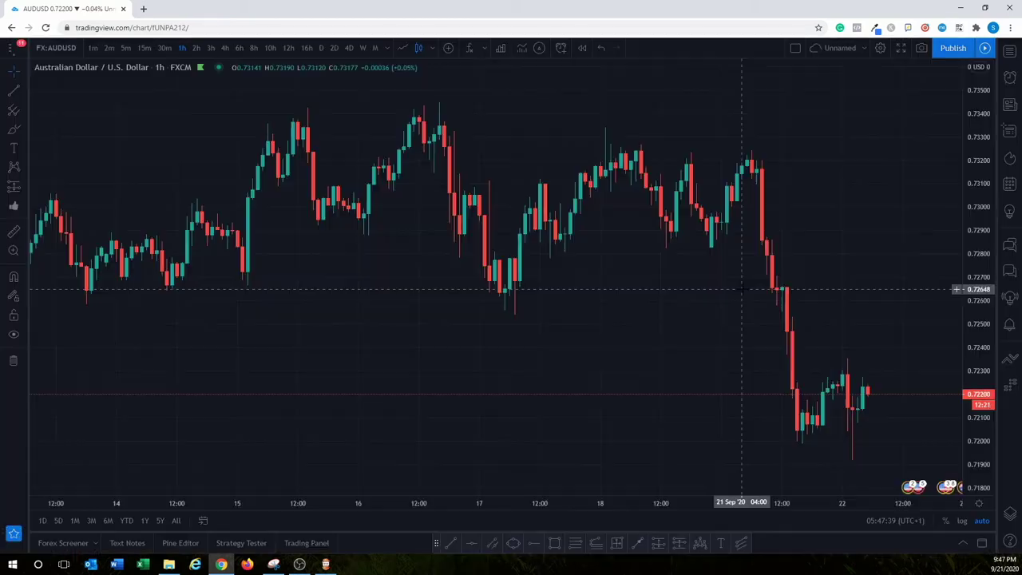
Step: Switch the AUDUSD chart back to the Light color theme
{"action": "right_click", "coordinate": [600, 368]}
{"action": "mouse_move", "coordinate": [653, 479]}
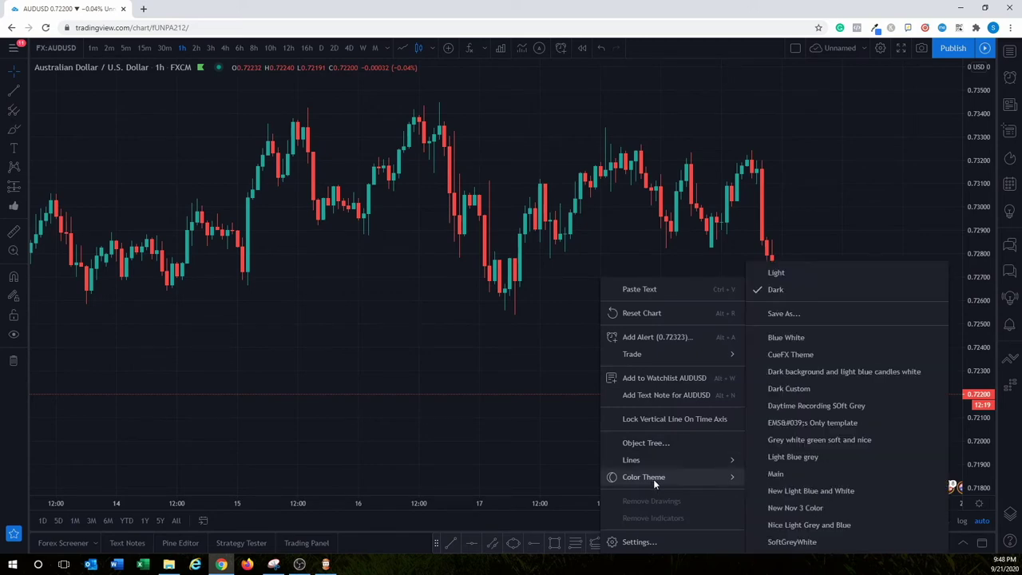
{"action": "left_click", "coordinate": [775, 272]}
Step: Set the candle body colors to light orange for rising candles and light teal for falling candles in the symbol settings
{"action": "right_click", "coordinate": [587, 266]}
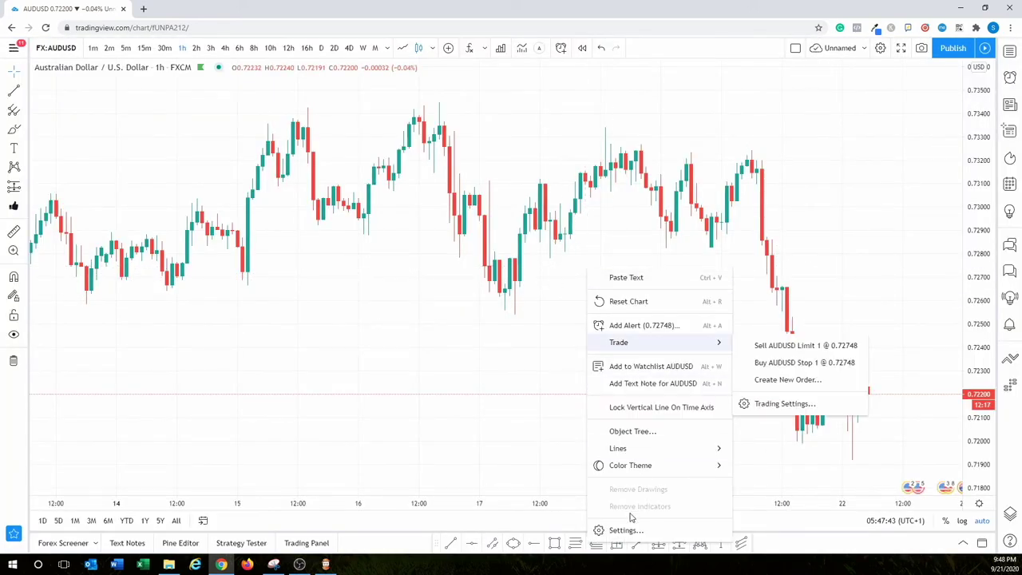
{"action": "left_click", "coordinate": [625, 530]}
{"action": "left_click", "coordinate": [605, 157]}
{"action": "left_click", "coordinate": [616, 209]}
{"action": "left_click", "coordinate": [627, 157]}
{"action": "left_click", "coordinate": [679, 218]}
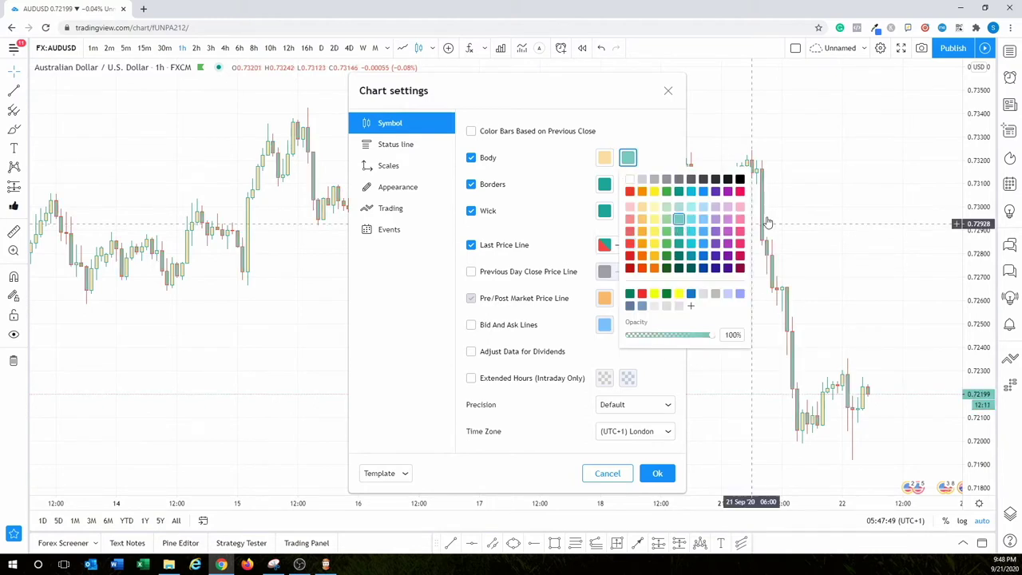
{"action": "left_click", "coordinate": [607, 123]}
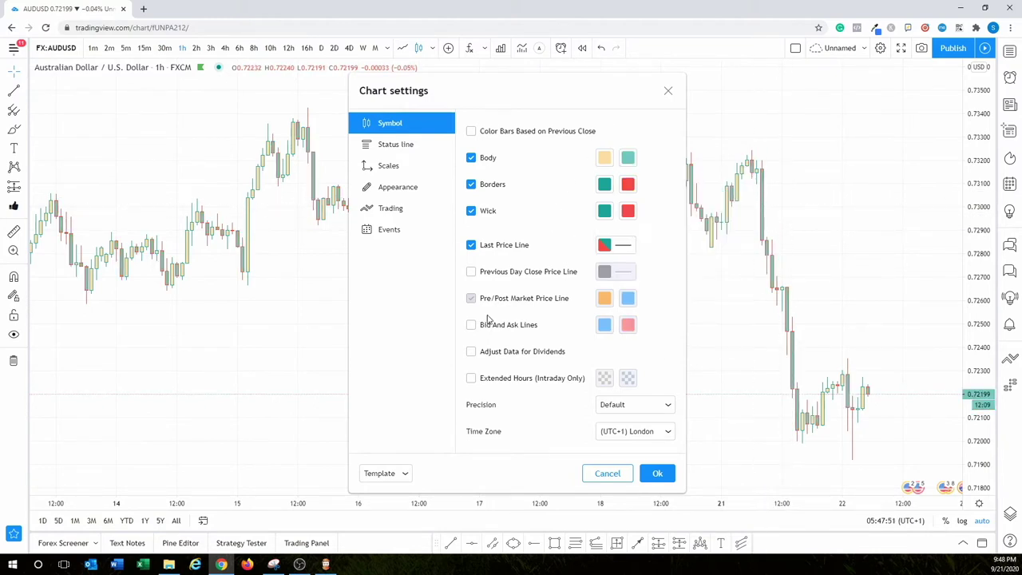
Step: Open the dialog for saving the current chart colors as a new theme and cancel it
{"action": "left_click", "coordinate": [405, 475]}
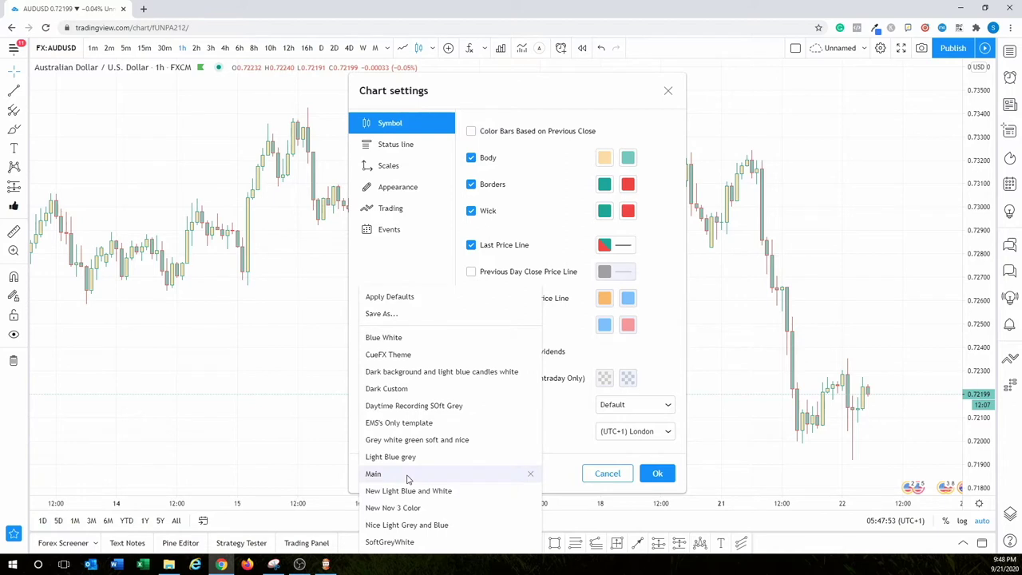
{"action": "left_click", "coordinate": [390, 319]}
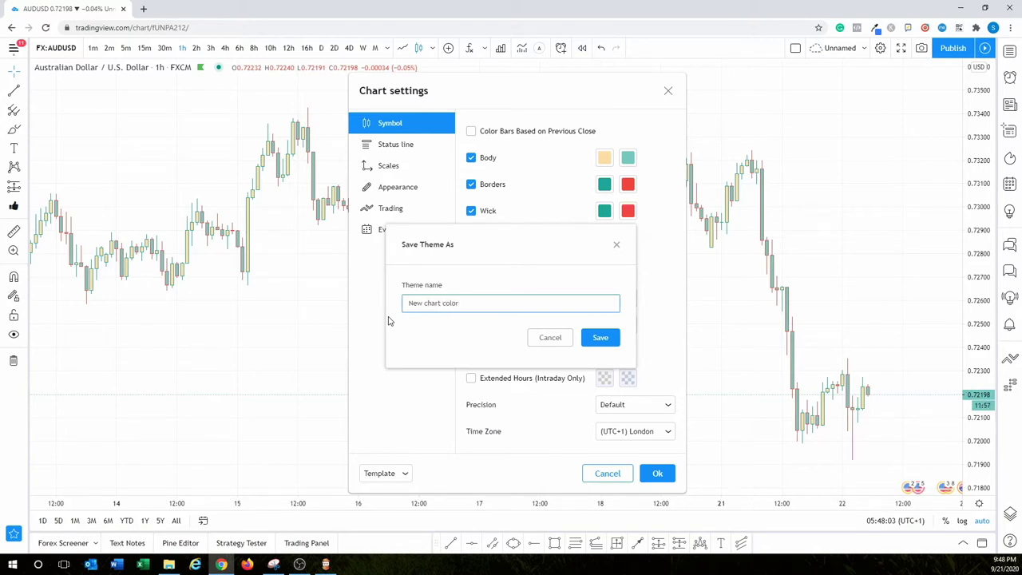
{"action": "left_click", "coordinate": [549, 337]}
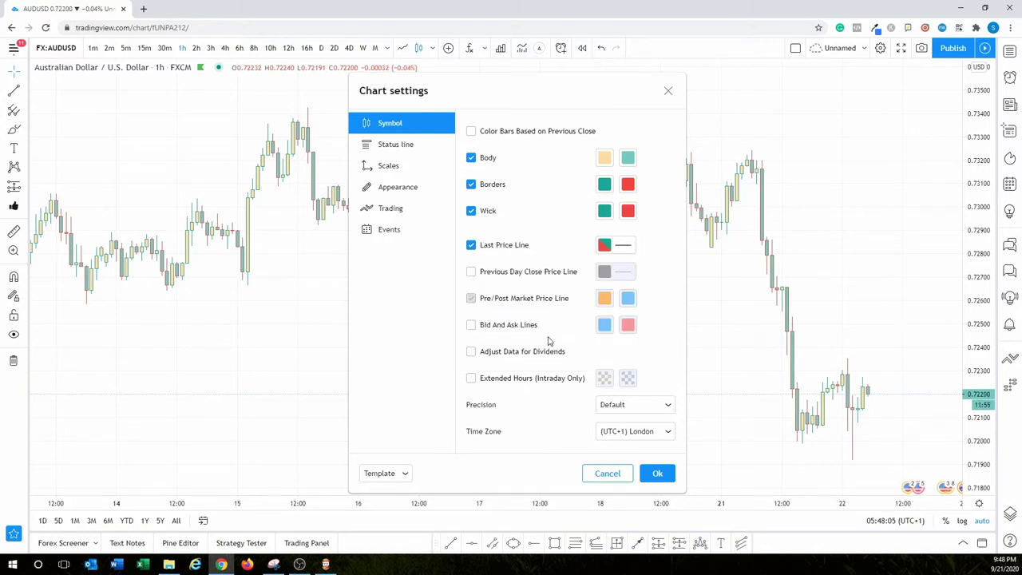
Step: Apply the saved "EMS's Only template" to the chart and close the chart settings
{"action": "left_click", "coordinate": [405, 474]}
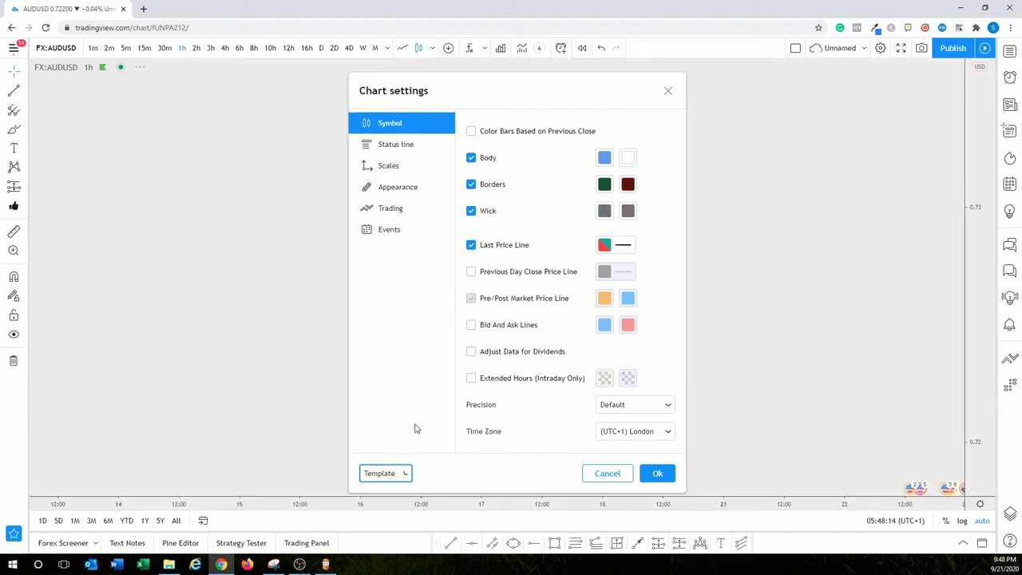
{"action": "left_click", "coordinate": [417, 422]}
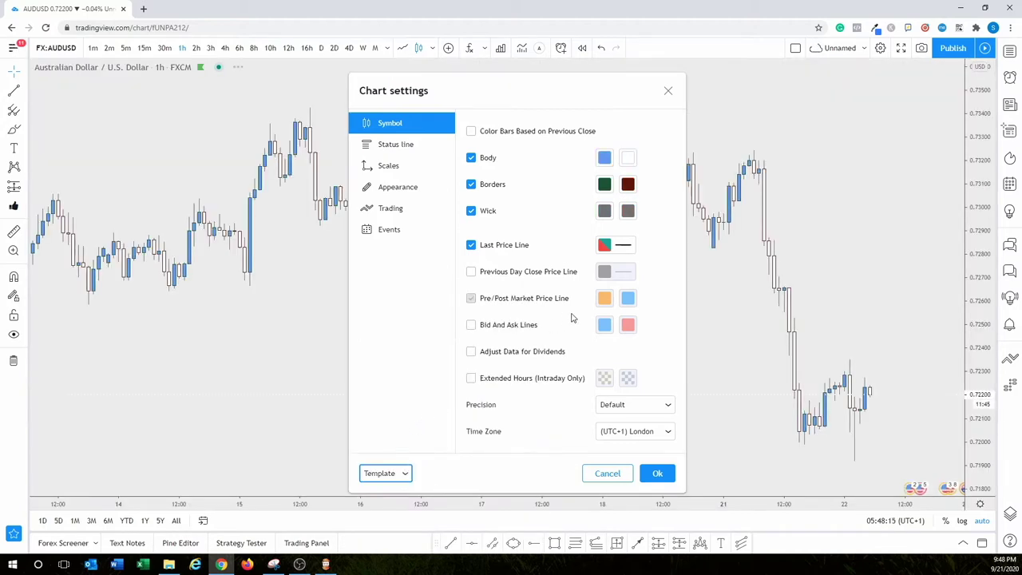
{"action": "left_click", "coordinate": [667, 90]}
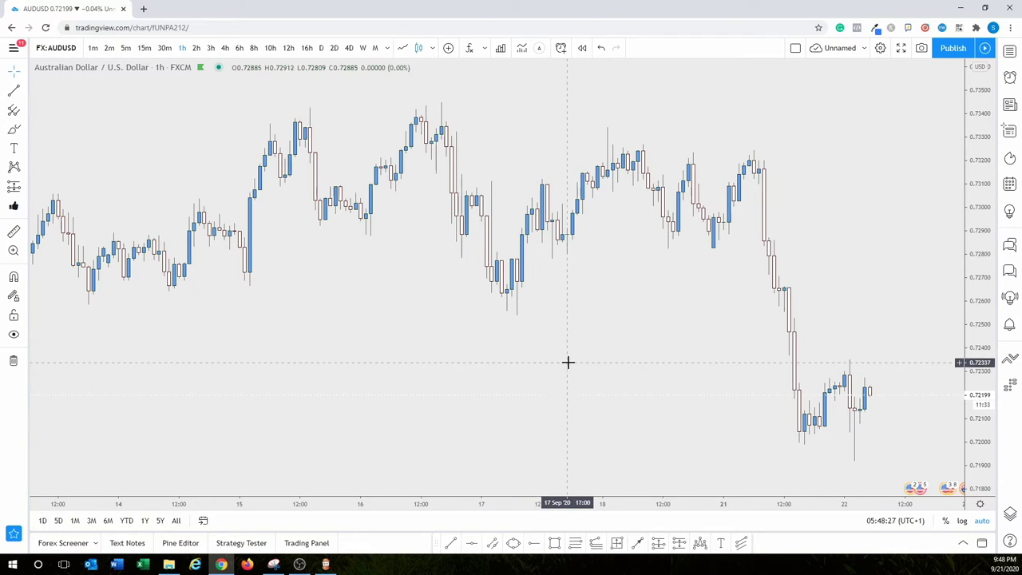
Step: In the chart's event settings, turn off Show Only Future Events and turn it back on
{"action": "right_click", "coordinate": [386, 282]}
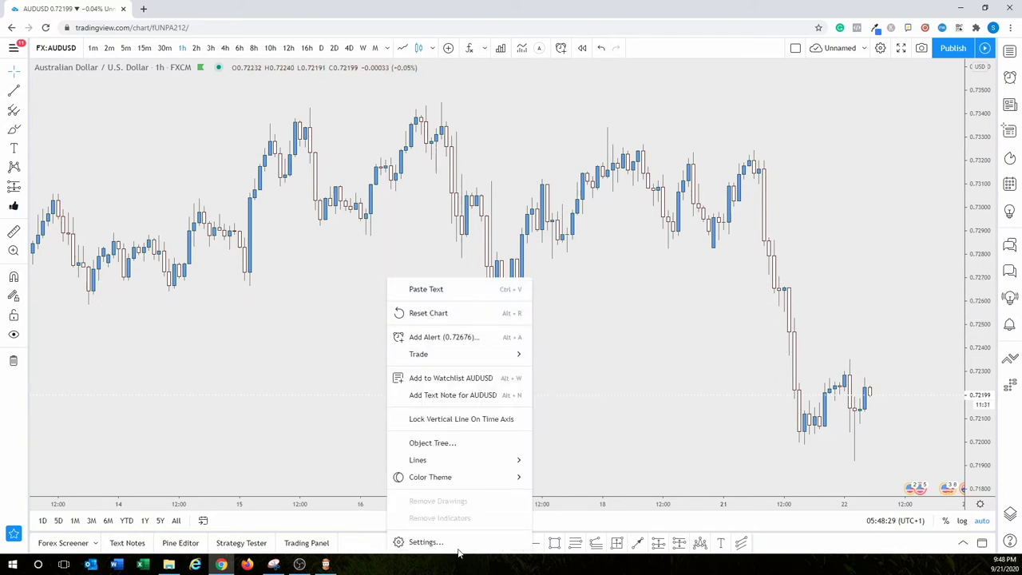
{"action": "left_click", "coordinate": [419, 540]}
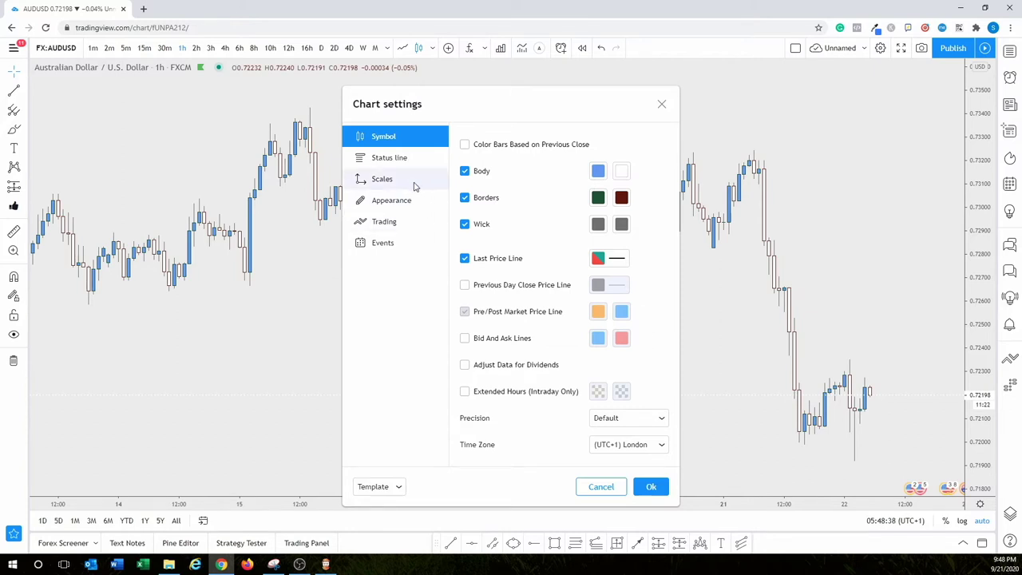
{"action": "left_click", "coordinate": [388, 162]}
{"action": "left_click", "coordinate": [372, 241]}
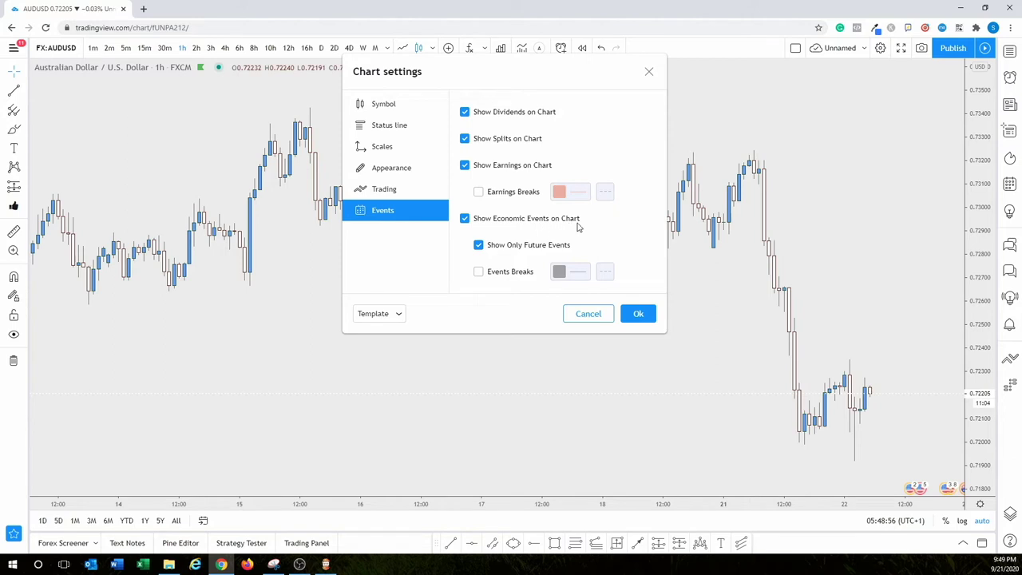
{"action": "left_click", "coordinate": [478, 247]}
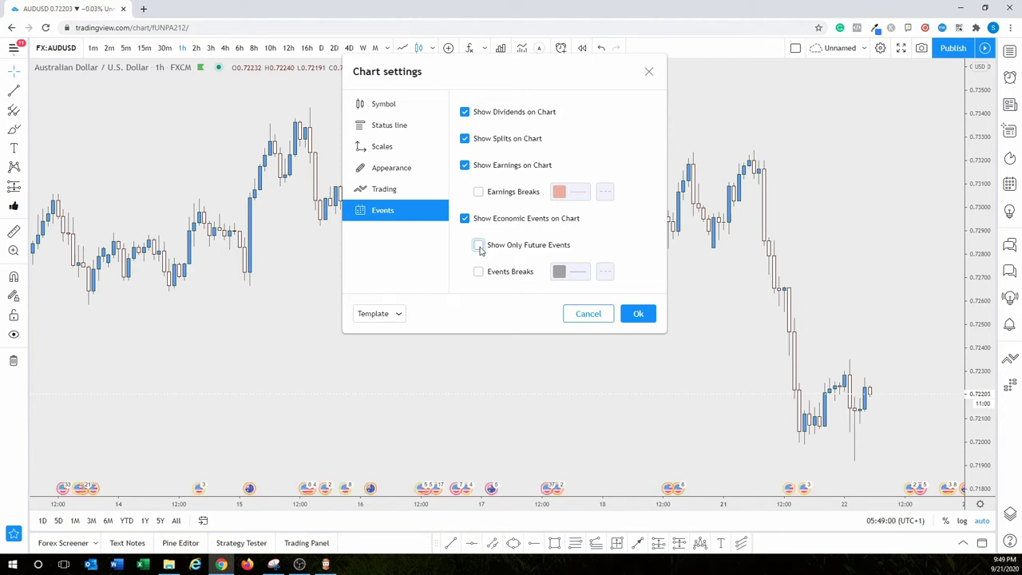
{"action": "left_click", "coordinate": [478, 246]}
Step: Turn the display of economic events on the chart off and on again, and confirm the settings
{"action": "left_click", "coordinate": [464, 219]}
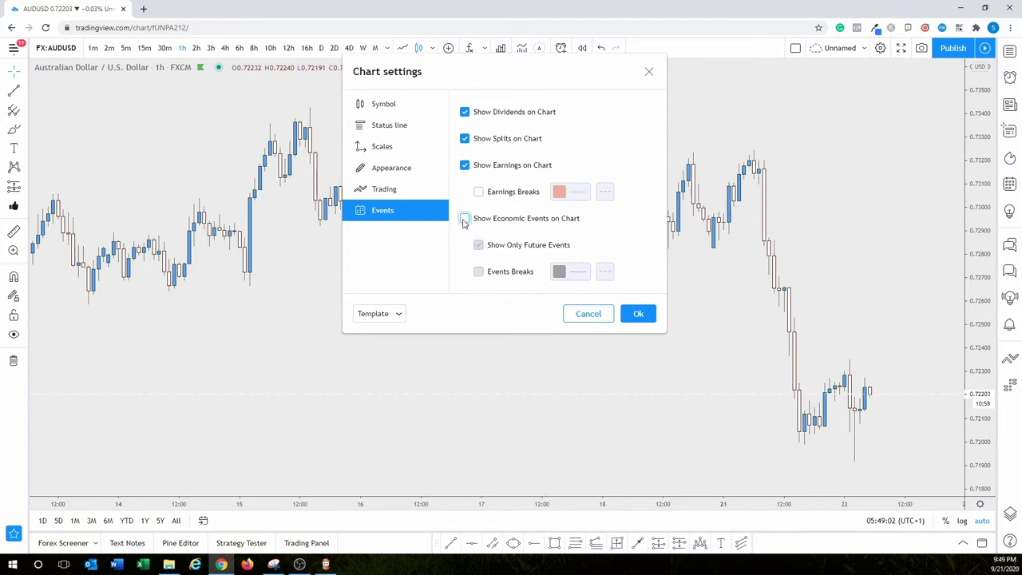
{"action": "left_click", "coordinate": [464, 220]}
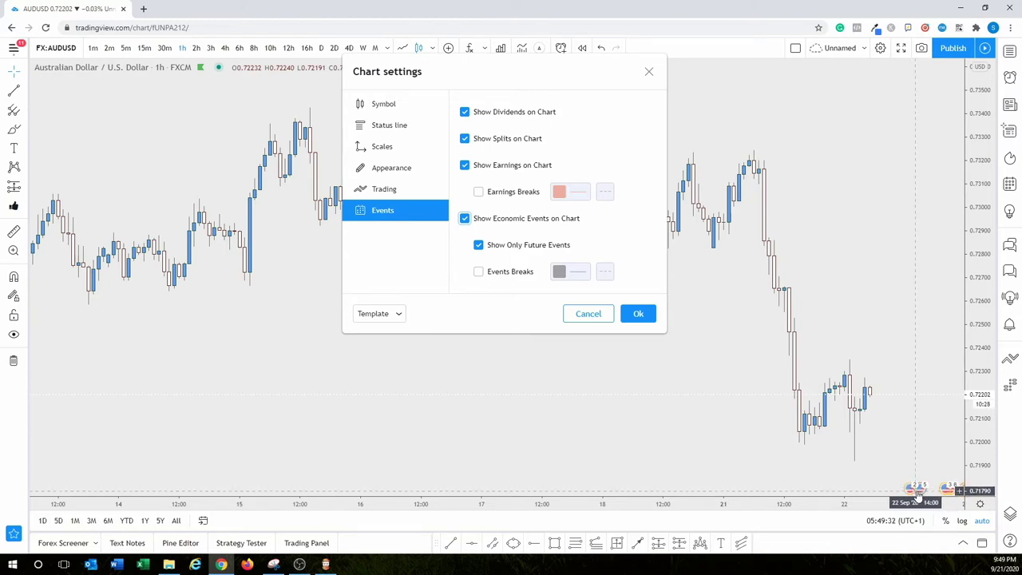
{"action": "left_click", "coordinate": [638, 314]}
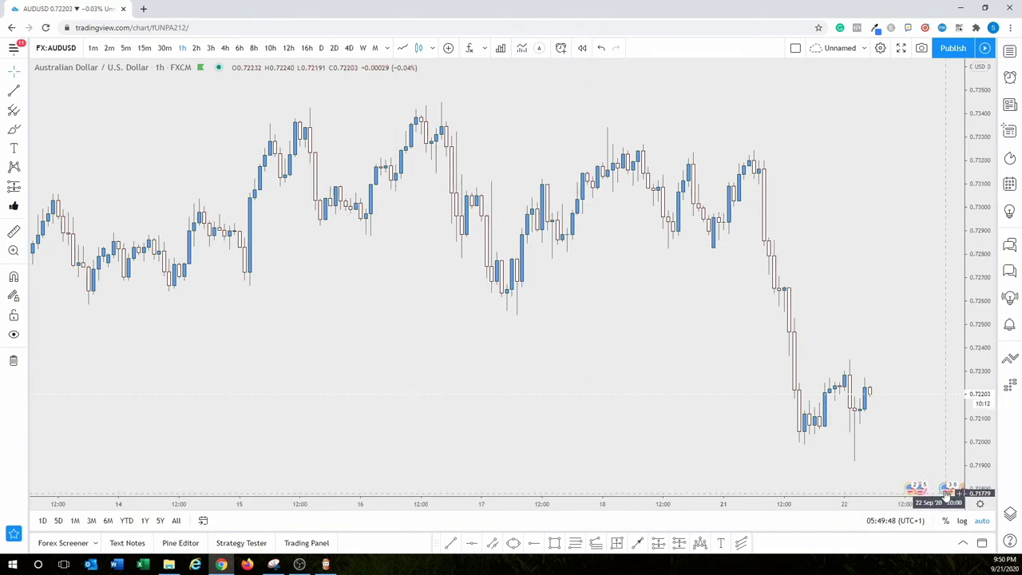
Step: Draw two red arrows tracing the rise from the 17 September low and the pullback after it, then fit their ends to the candles
{"action": "left_click_drag", "start_coordinate": [876, 312], "coordinate": [836, 321]}
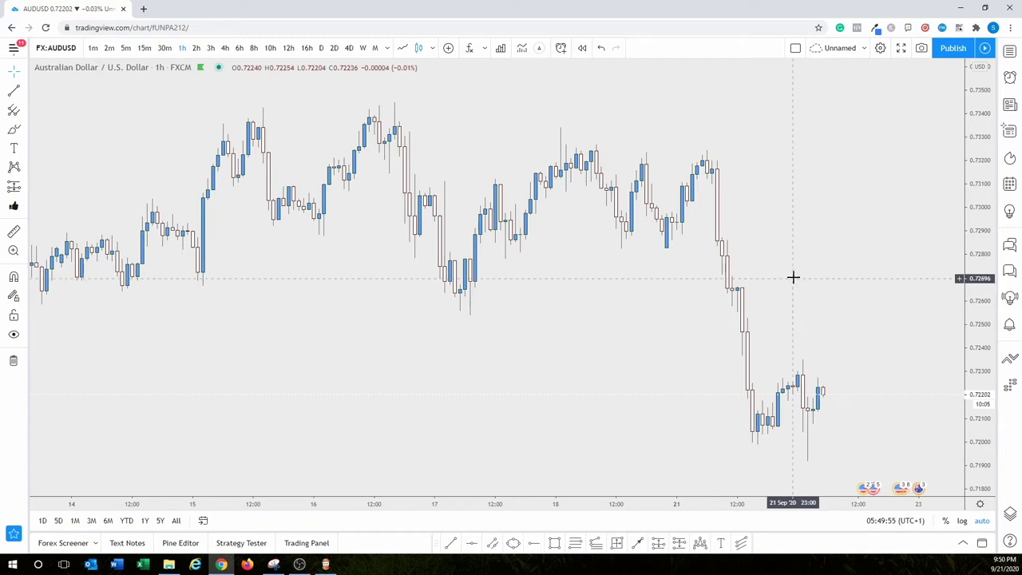
{"action": "scroll", "coordinate": [771, 239], "scroll_direction": "down", "scroll_amount": 3}
{"action": "left_click_drag", "start_coordinate": [795, 241], "coordinate": [755, 242]}
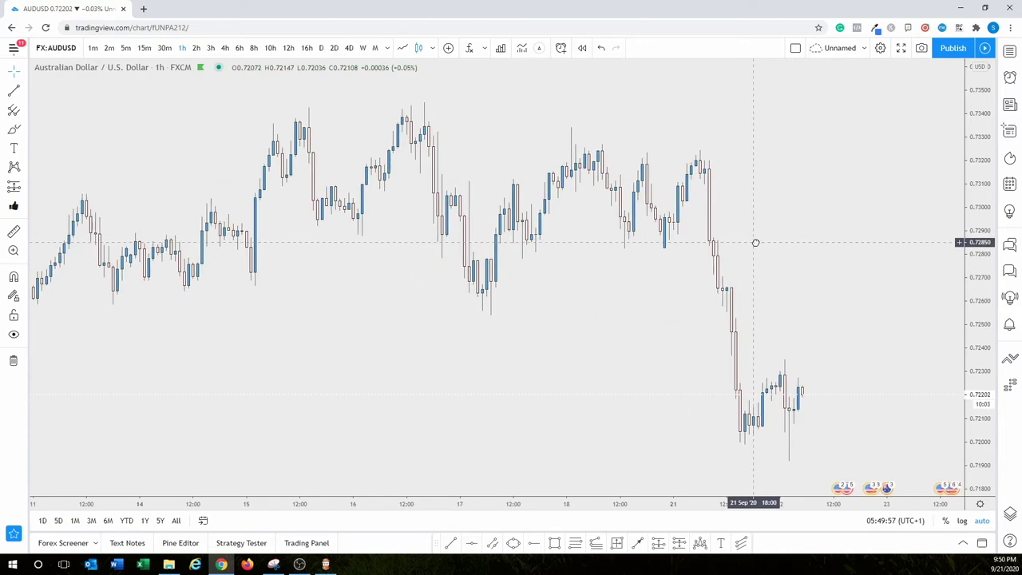
{"action": "left_click_drag", "start_coordinate": [979, 156], "coordinate": [980, 182]}
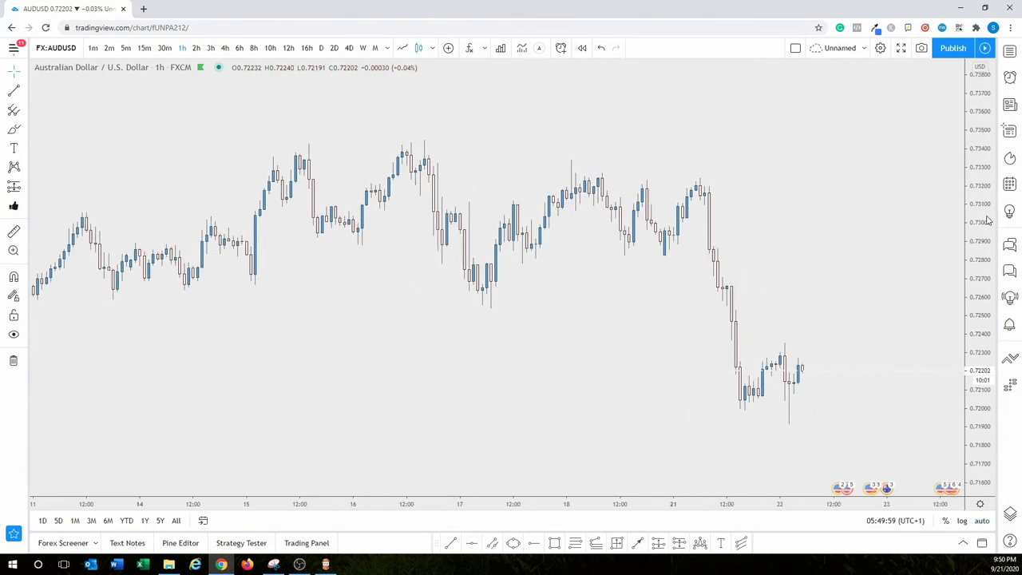
{"action": "left_click_drag", "start_coordinate": [806, 200], "coordinate": [765, 255]}
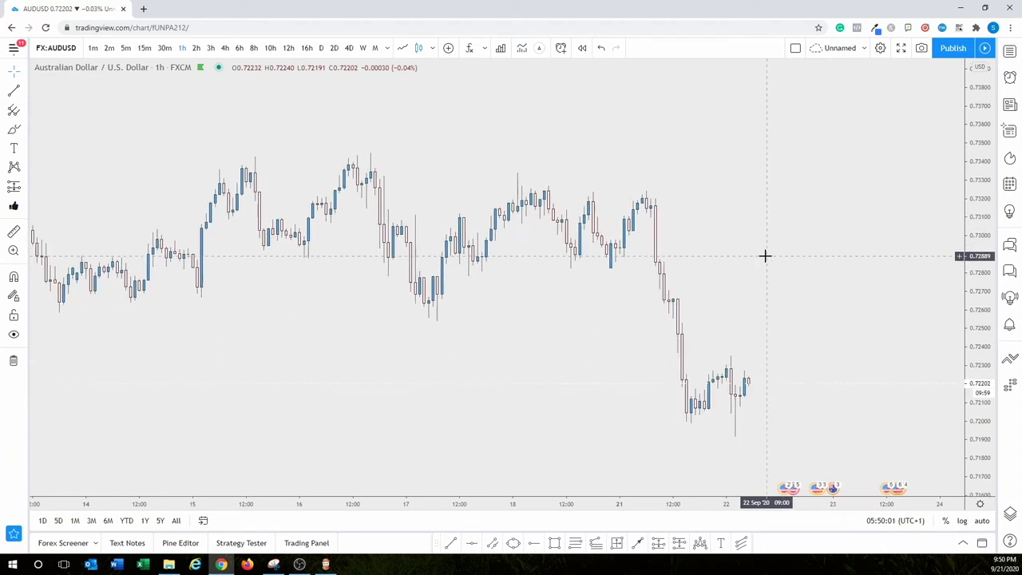
{"action": "left_click", "coordinate": [639, 543]}
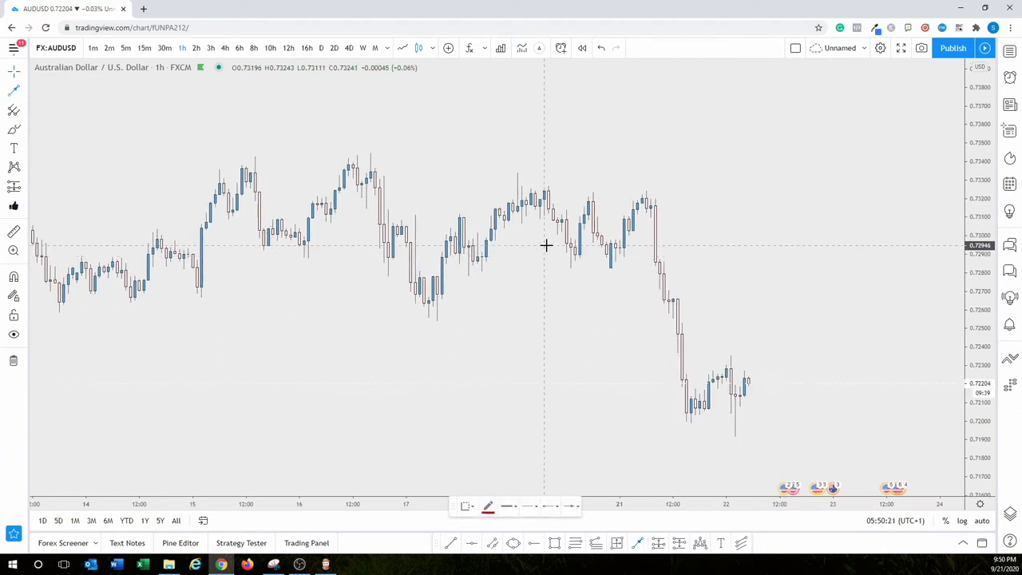
{"action": "left_click", "coordinate": [442, 320]}
{"action": "left_click", "coordinate": [530, 177]}
{"action": "left_click", "coordinate": [639, 546]}
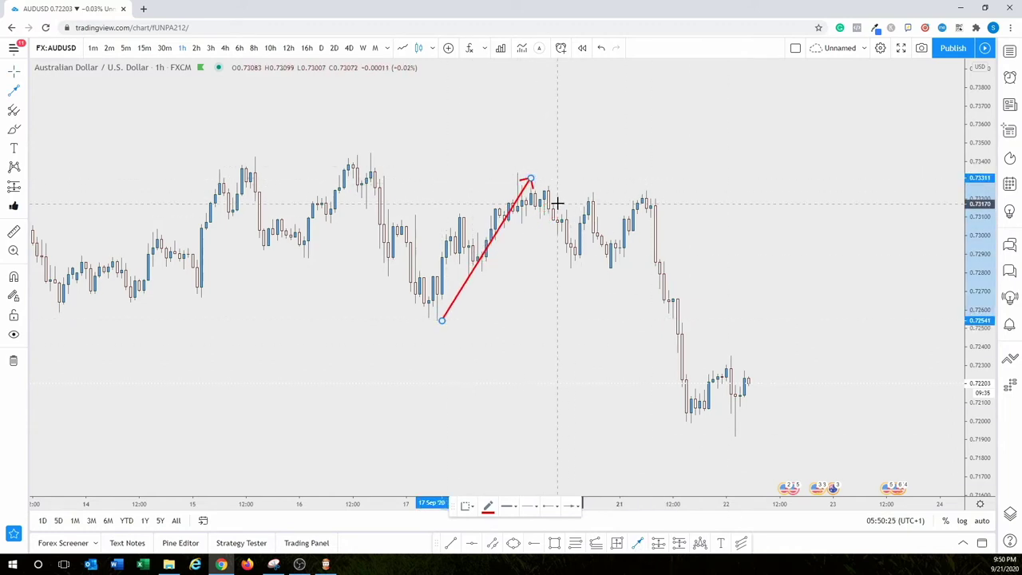
{"action": "left_click", "coordinate": [543, 183]}
{"action": "left_click", "coordinate": [587, 266]}
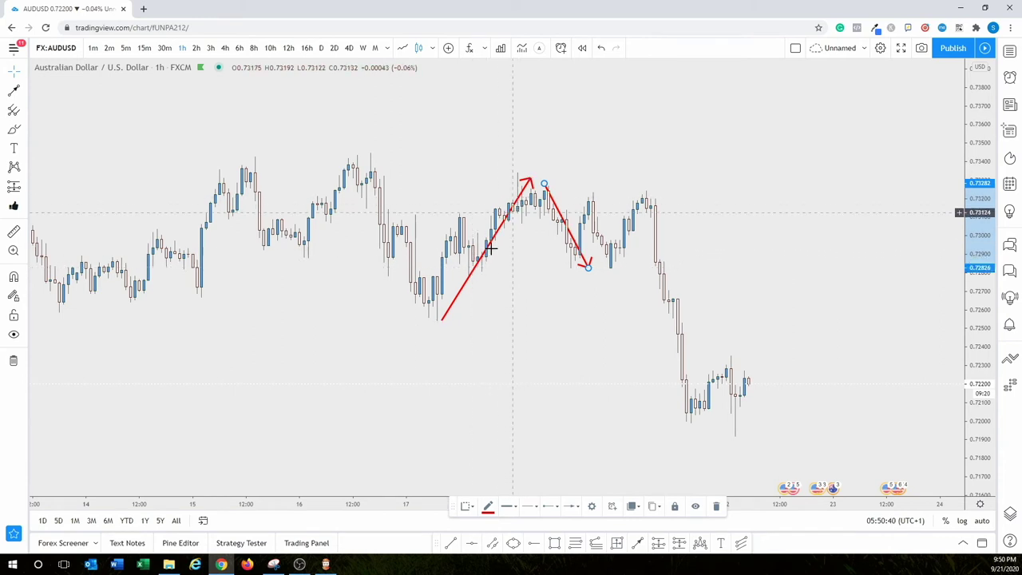
{"action": "left_click_drag", "start_coordinate": [442, 319], "coordinate": [433, 319]}
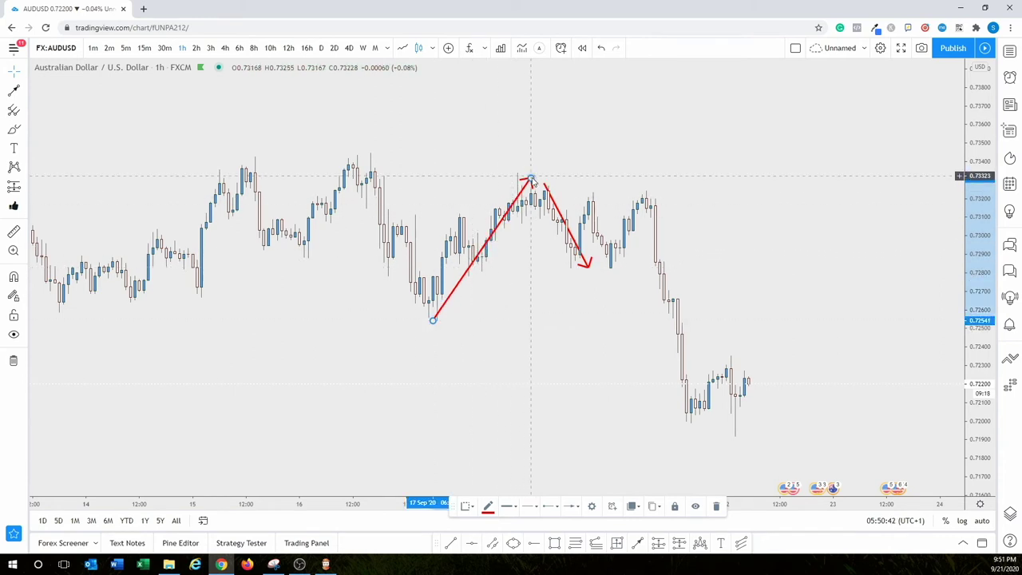
{"action": "mouse_move", "coordinate": [587, 266]}
{"action": "left_mouse_down"}
{"action": "mouse_move", "coordinate": [575, 271]}
{"action": "mouse_move", "coordinate": [579, 252]}
{"action": "left_mouse_up"}
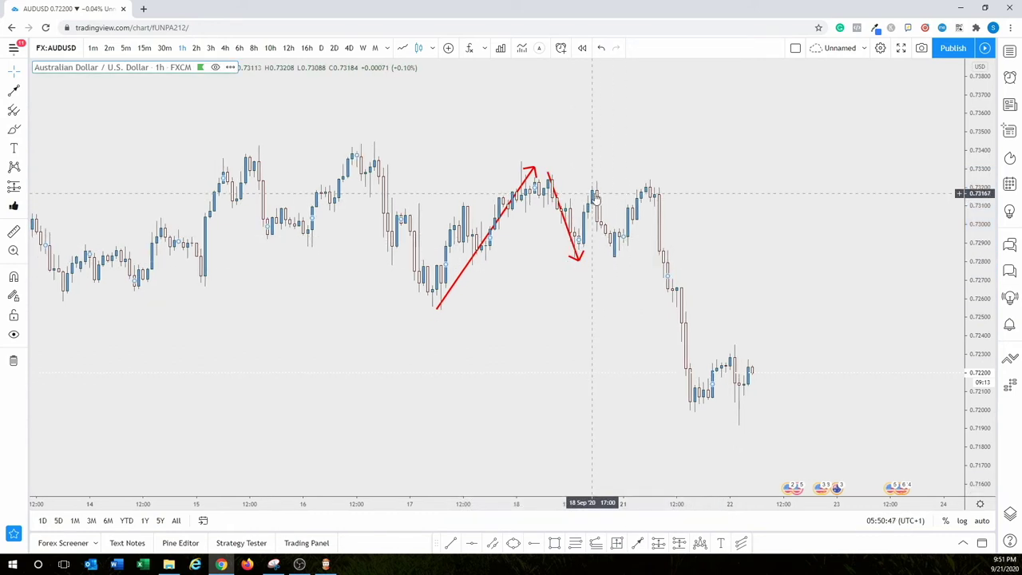
Step: Draw four more red arrows tracing the following up and down swings, ending with the long fall on 21 September
{"action": "left_click", "coordinate": [639, 545]}
{"action": "left_click_drag", "start_coordinate": [575, 241], "coordinate": [594, 189]}
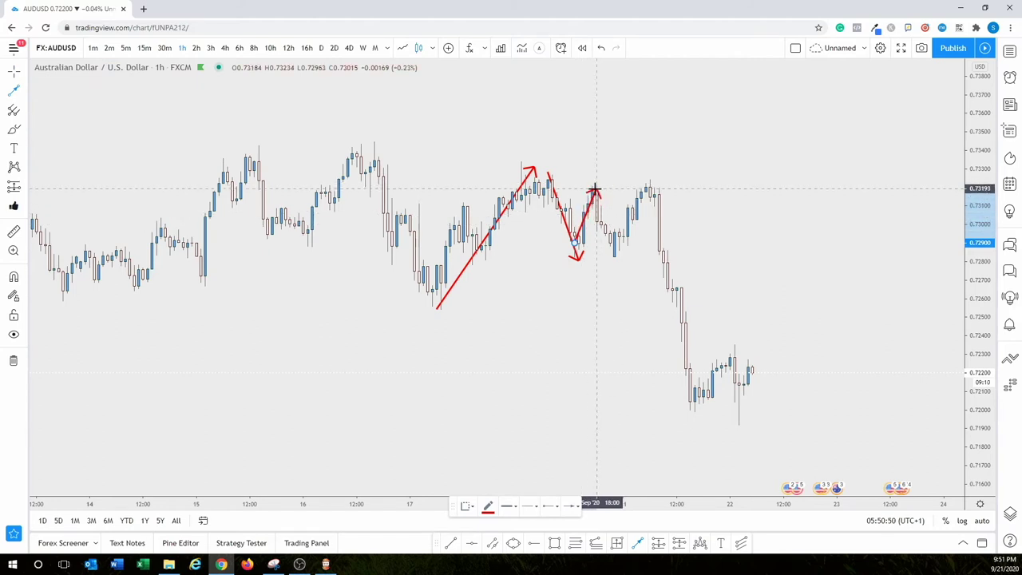
{"action": "left_click", "coordinate": [638, 546]}
{"action": "mouse_move", "coordinate": [596, 205]}
{"action": "left_mouse_down"}
{"action": "mouse_move", "coordinate": [616, 259]}
{"action": "mouse_move", "coordinate": [644, 195]}
{"action": "mouse_move", "coordinate": [679, 271]}
{"action": "mouse_move", "coordinate": [703, 424]}
{"action": "left_mouse_up"}
{"action": "left_click", "coordinate": [637, 543]}
{"action": "left_click", "coordinate": [637, 544]}
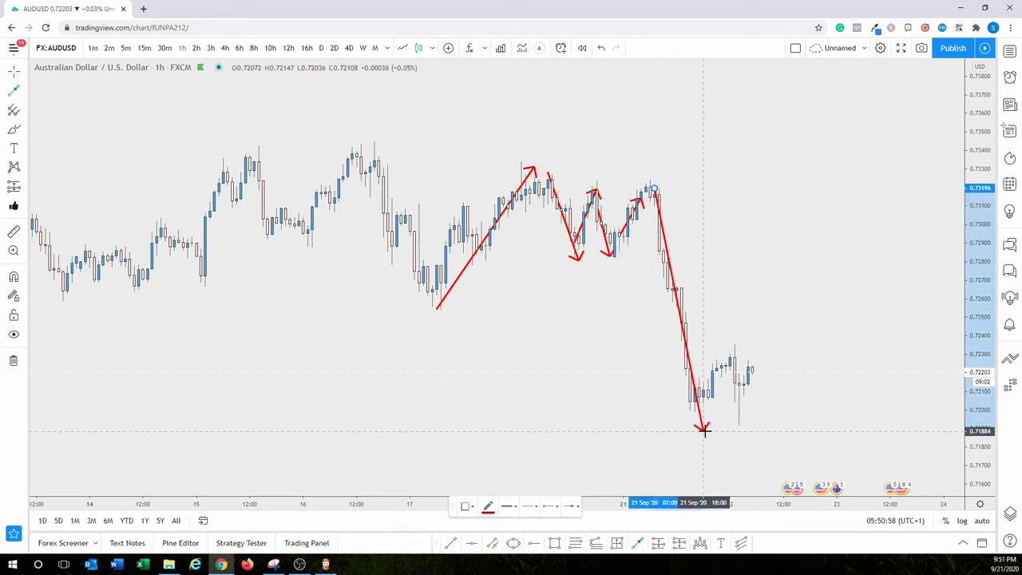
Step: Place a horizontal line across the repeated swing highs at about 0.73225
{"action": "scroll", "coordinate": [848, 324], "scroll_direction": "up", "scroll_amount": 2}
{"action": "scroll", "coordinate": [850, 325], "scroll_direction": "up", "scroll_amount": 3}
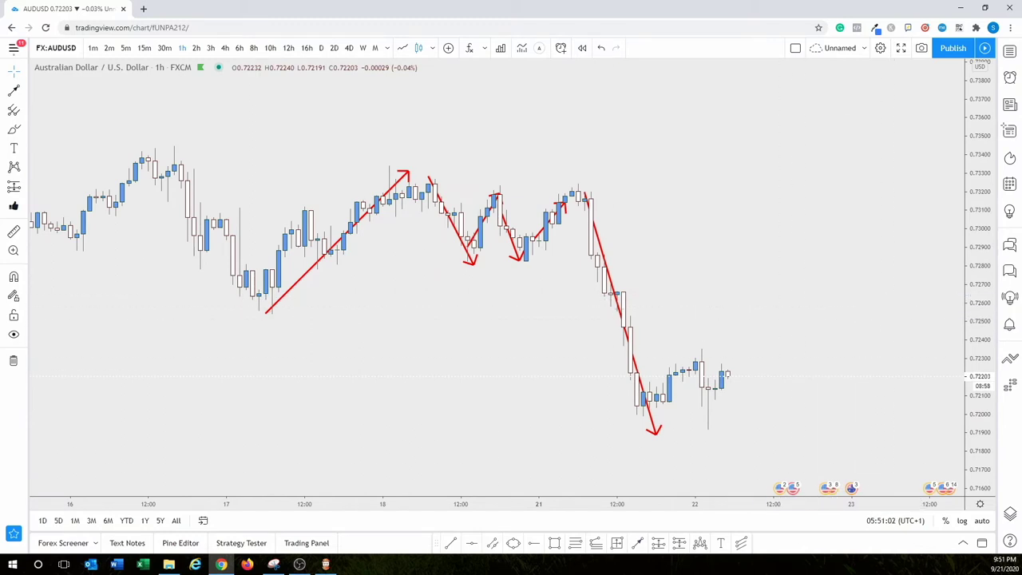
{"action": "left_click", "coordinate": [471, 543]}
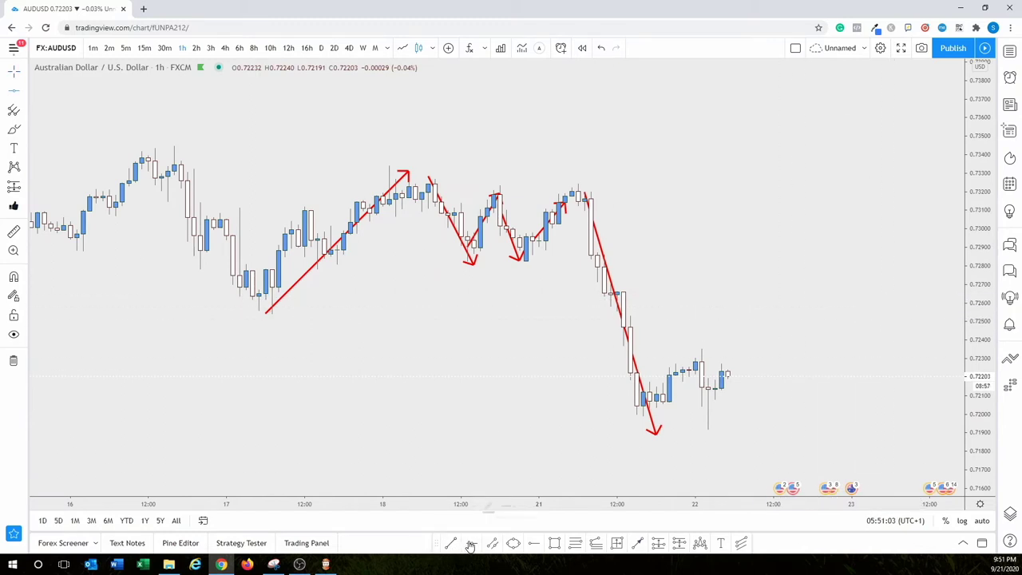
{"action": "left_click", "coordinate": [643, 184]}
{"action": "left_click_drag", "start_coordinate": [497, 184], "coordinate": [519, 193]}
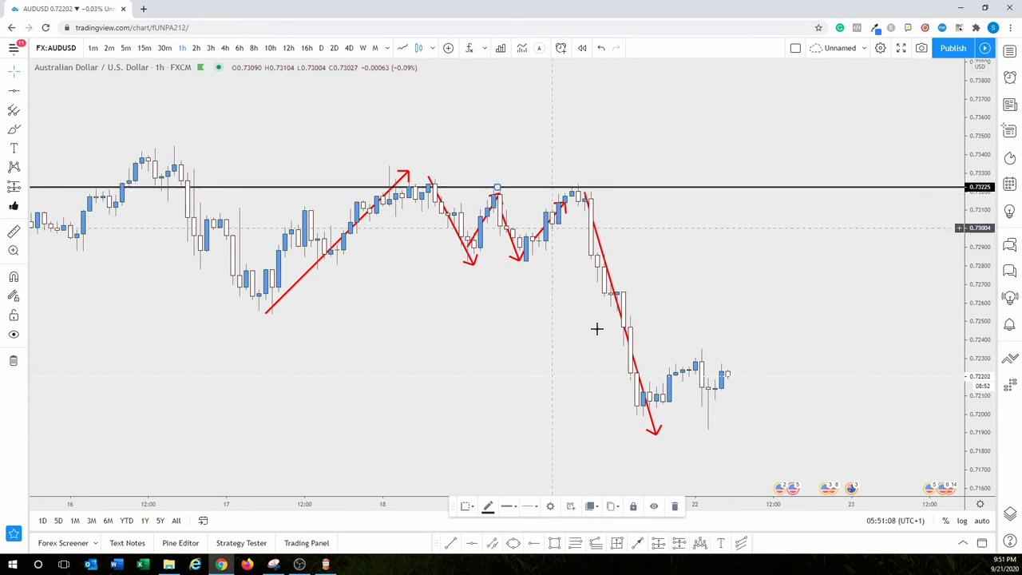
Step: Draw two red arrows slanting down to the horizontal line at the two later swing highs
{"action": "left_click", "coordinate": [637, 543]}
{"action": "left_click_drag", "start_coordinate": [505, 183], "coordinate": [558, 134]}
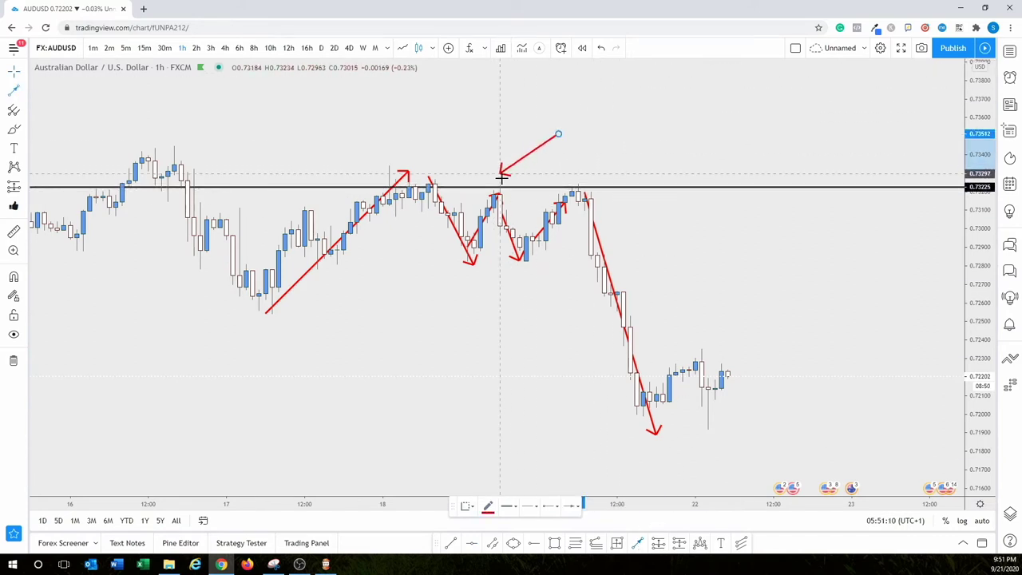
{"action": "left_click", "coordinate": [637, 543]}
{"action": "left_click_drag", "start_coordinate": [636, 132], "coordinate": [585, 182]}
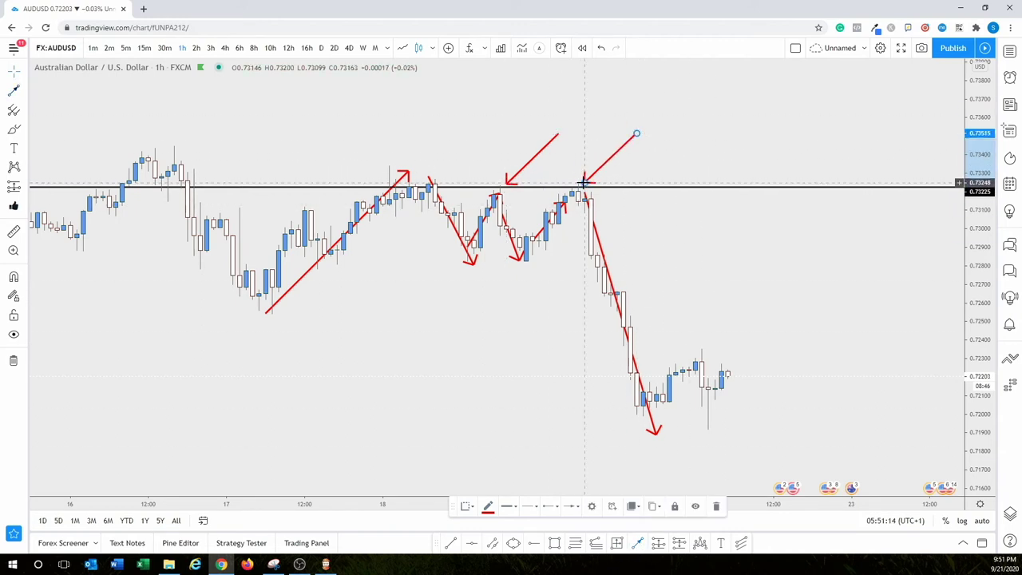
{"action": "left_click", "coordinate": [714, 447]}
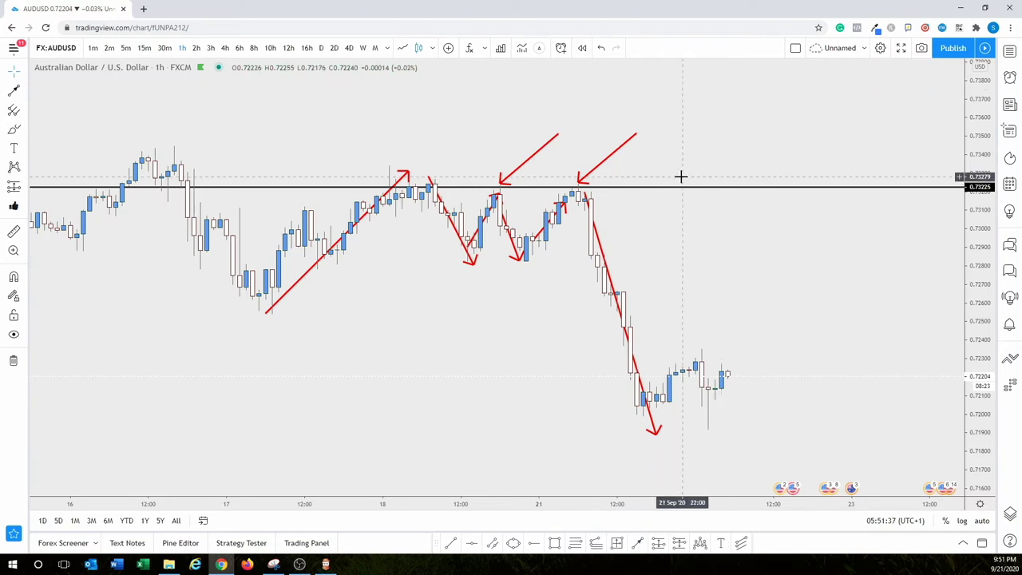
Step: Add the text label "Resistance" just above the horizontal line, beside the last pointing arrow
{"action": "left_click", "coordinate": [721, 543]}
{"action": "left_click", "coordinate": [688, 136]}
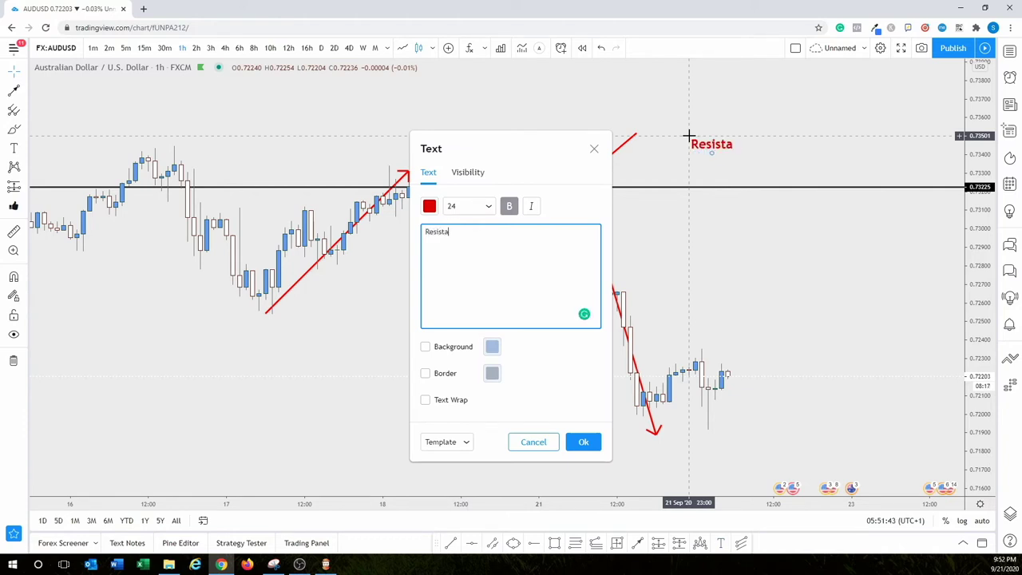
{"action": "left_click_drag", "start_coordinate": [703, 145], "coordinate": [645, 170]}
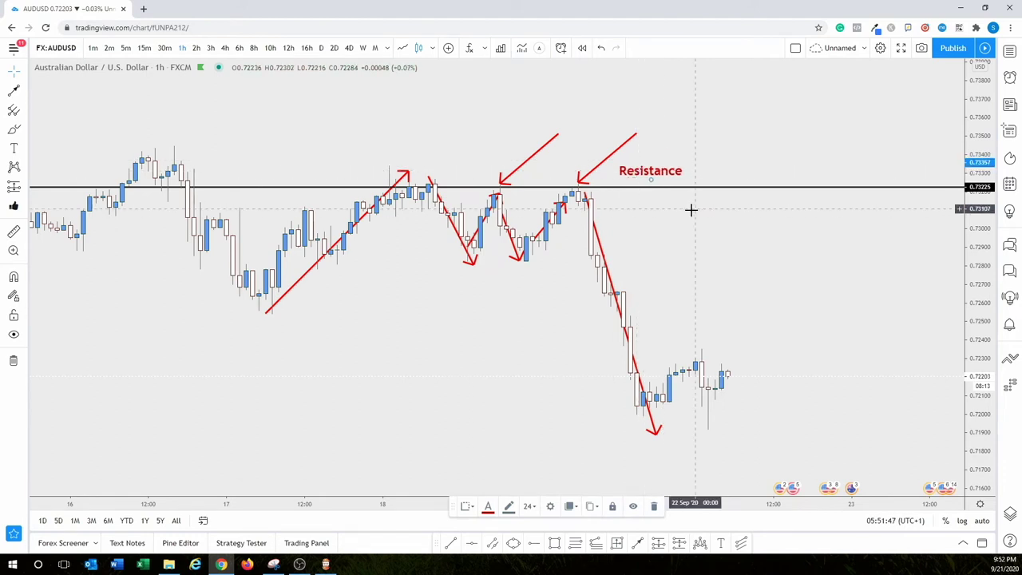
Step: Extend the last rising swing arrow up to the resistance line and move the "Resistance" label closer to the final touch point
{"action": "scroll", "coordinate": [687, 220], "scroll_direction": "up", "scroll_amount": 2}
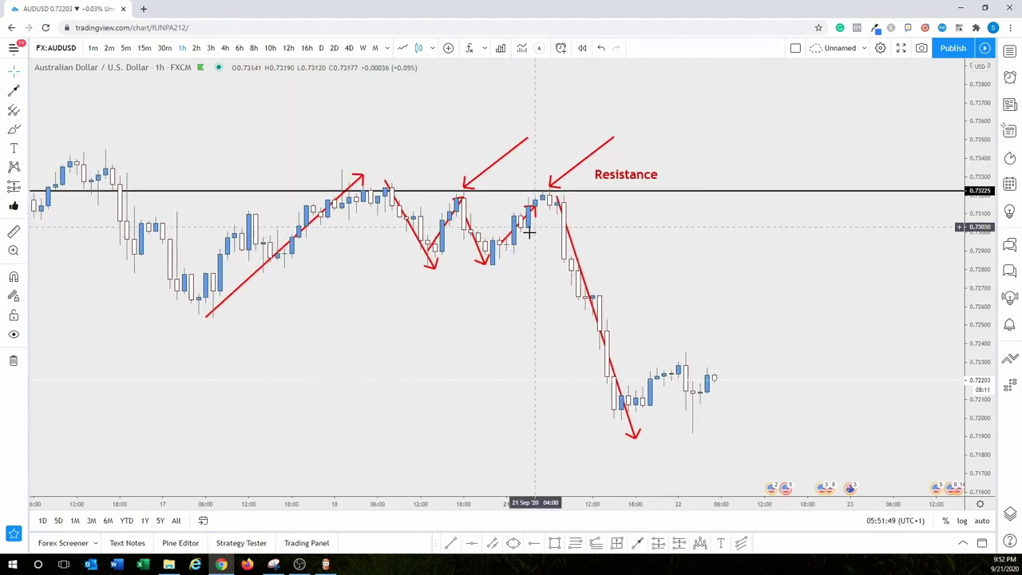
{"action": "left_click", "coordinate": [541, 195]}
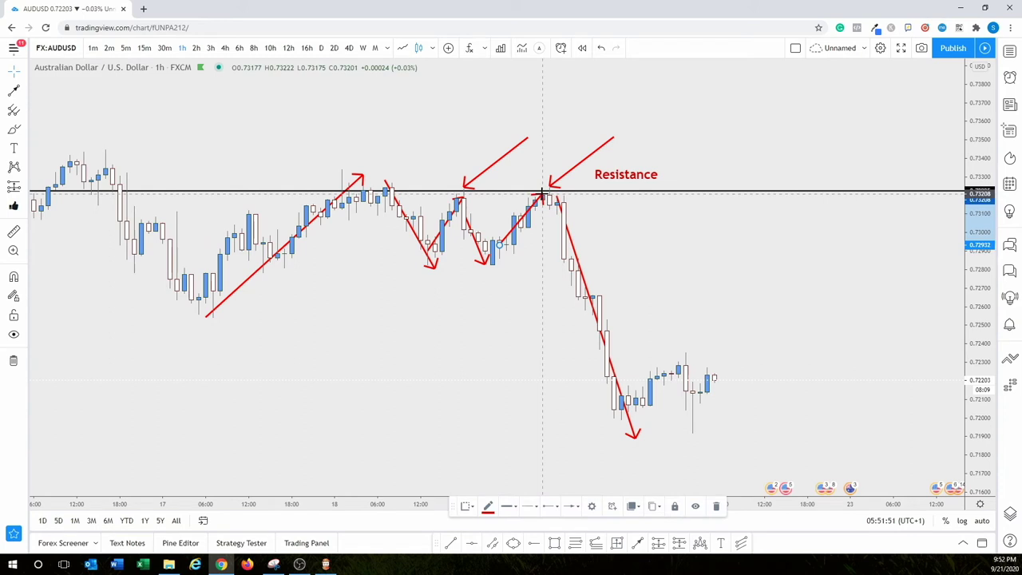
{"action": "left_click", "coordinate": [612, 174]}
{"action": "left_click_drag", "start_coordinate": [611, 174], "coordinate": [597, 177]}
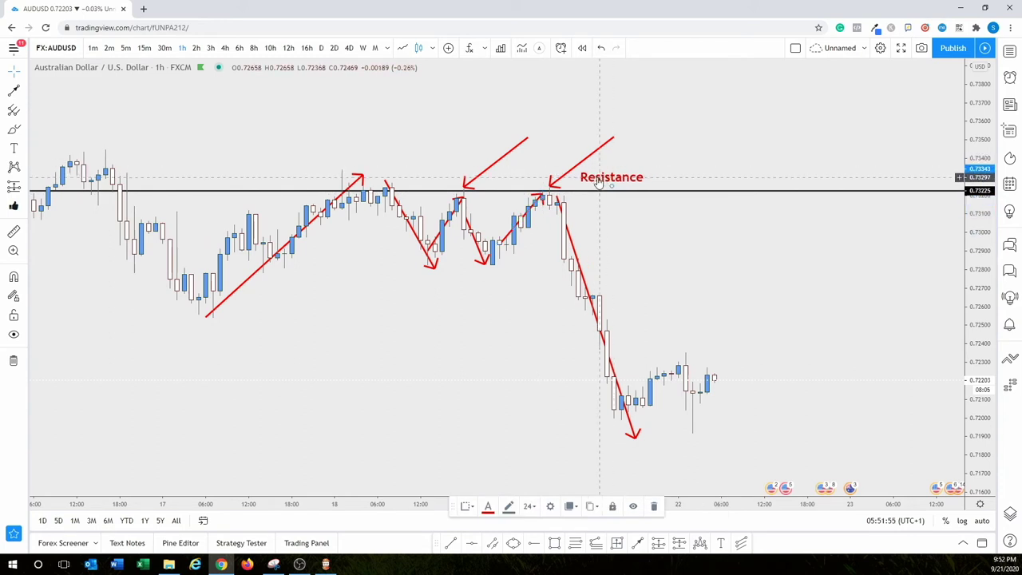
{"action": "left_click_drag", "start_coordinate": [597, 181], "coordinate": [590, 184]}
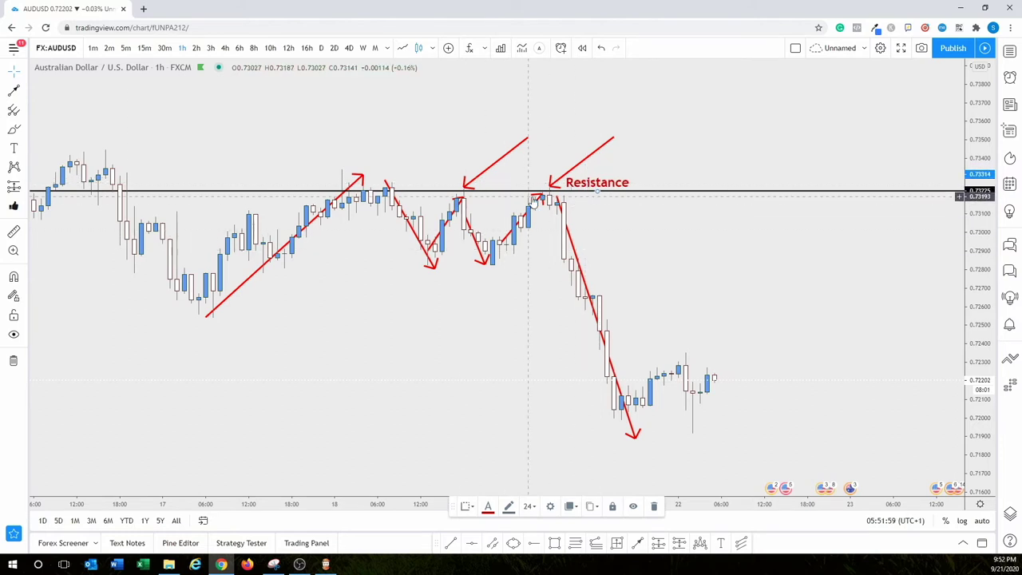
Step: Open the resistance line's visibility settings and close them
{"action": "left_click", "coordinate": [546, 196]}
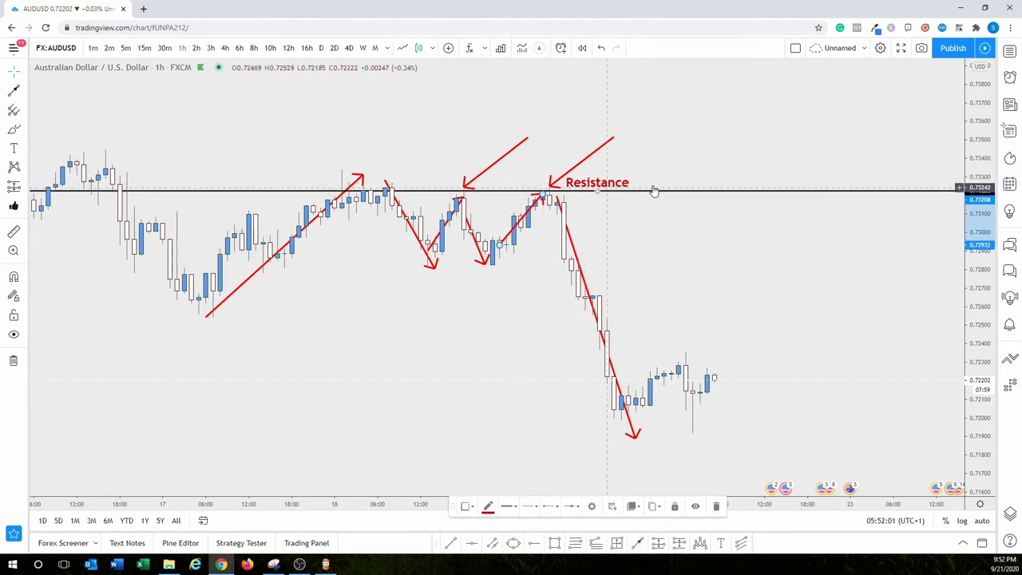
{"action": "mouse_move", "coordinate": [678, 197]}
{"action": "left_mouse_down"}
{"action": "mouse_move", "coordinate": [682, 188]}
{"action": "mouse_move", "coordinate": [680, 198]}
{"action": "left_mouse_up"}
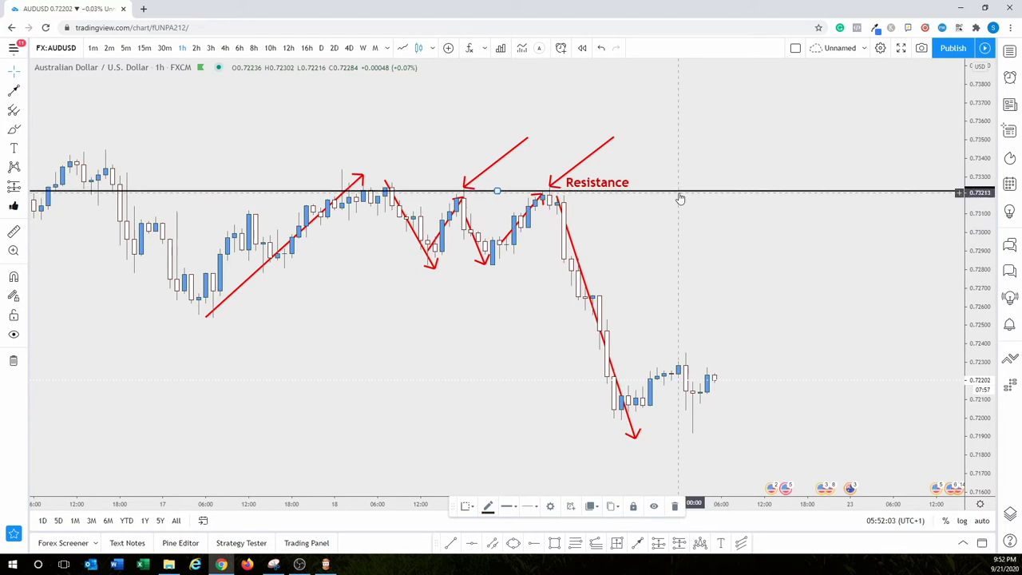
{"action": "double_click", "coordinate": [679, 196]}
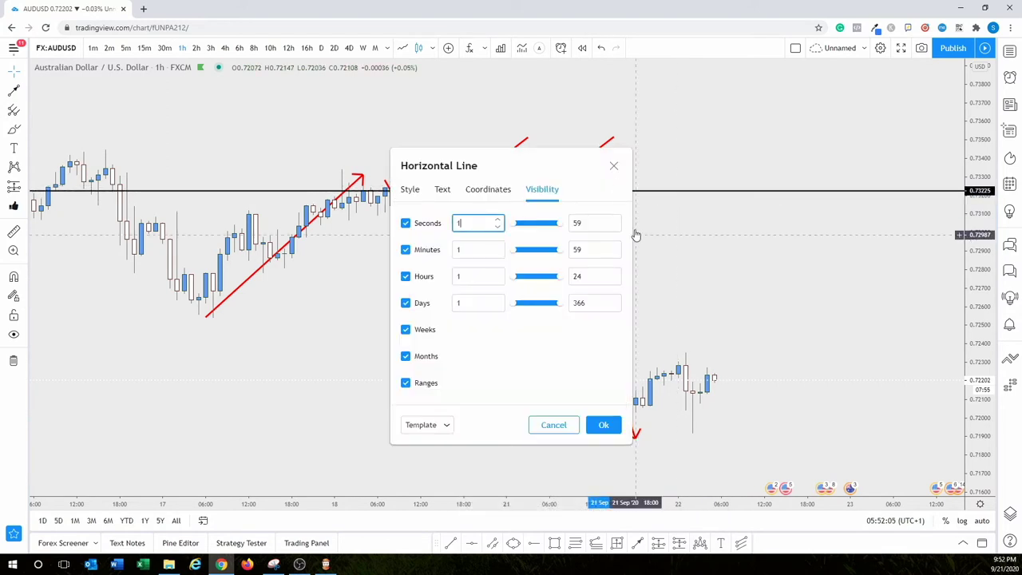
{"action": "left_click", "coordinate": [614, 166]}
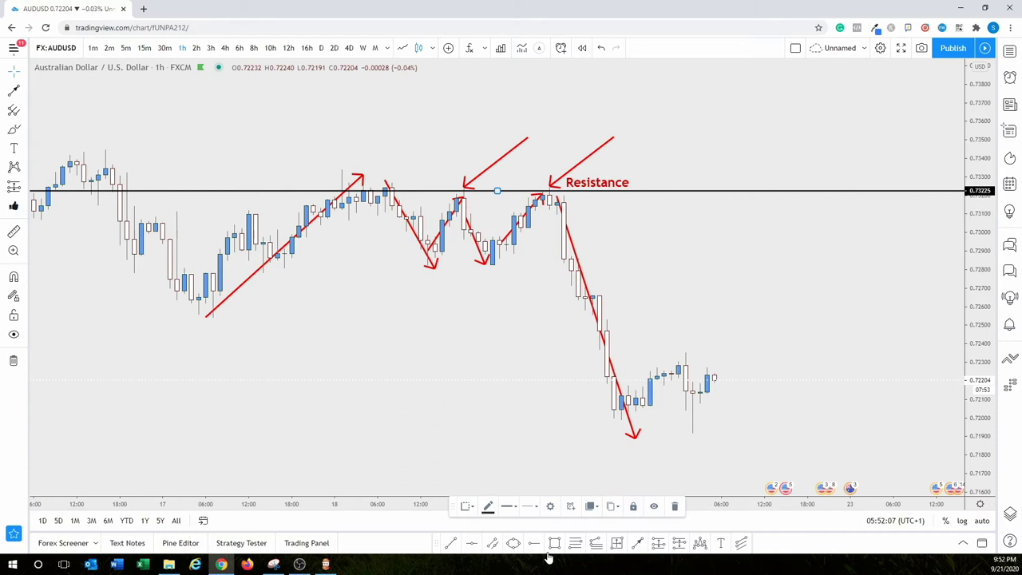
Step: Place a second horizontal line along the recent lows at about 0.72007
{"action": "left_click", "coordinate": [474, 543]}
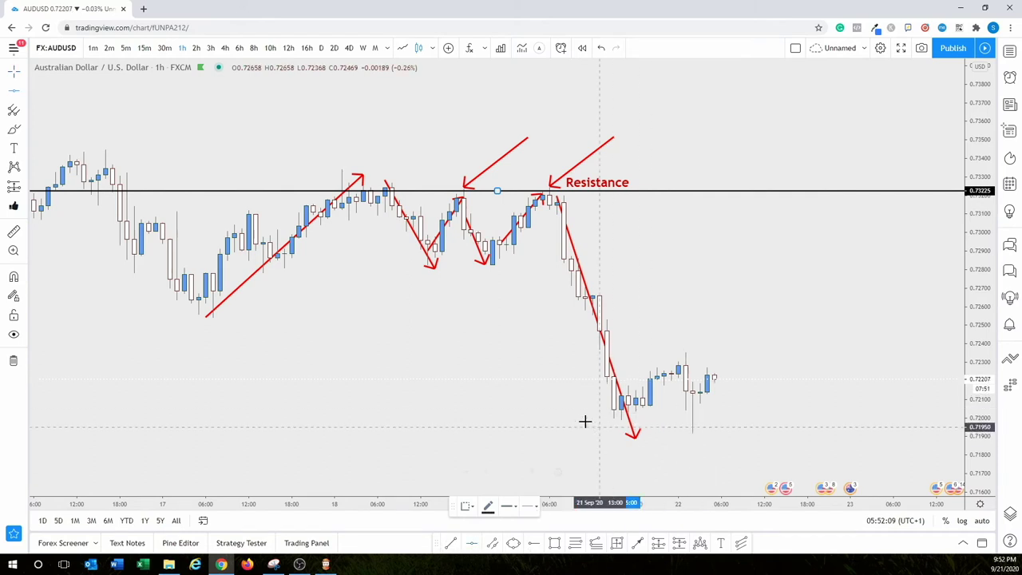
{"action": "left_click", "coordinate": [579, 416]}
{"action": "left_click_drag", "start_coordinate": [476, 421], "coordinate": [473, 423]}
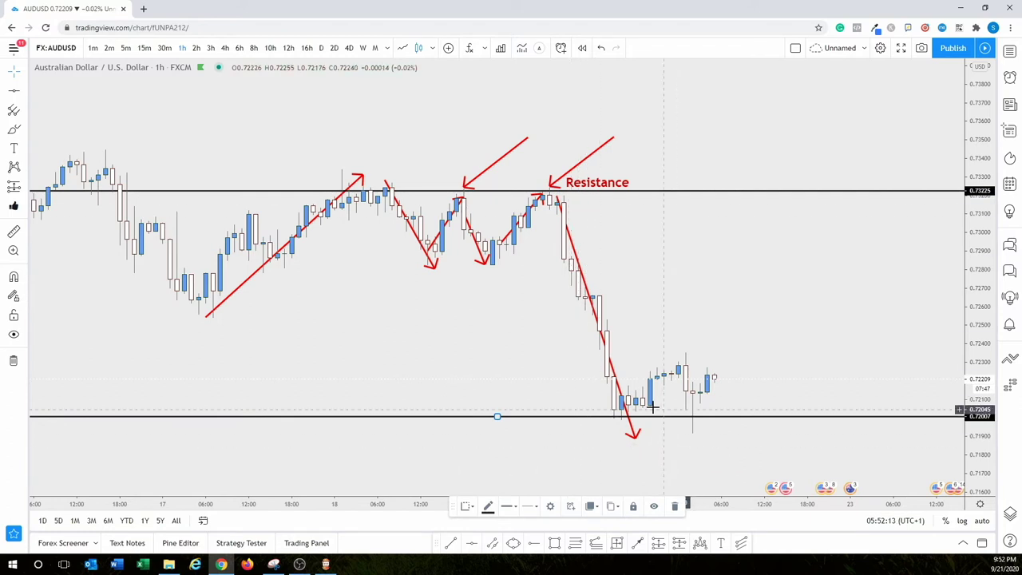
Step: Shorten the long falling arrow to end at the lower line and draw another red arrow down to that line at the 22 September low
{"action": "left_click_drag", "start_coordinate": [635, 438], "coordinate": [621, 411]}
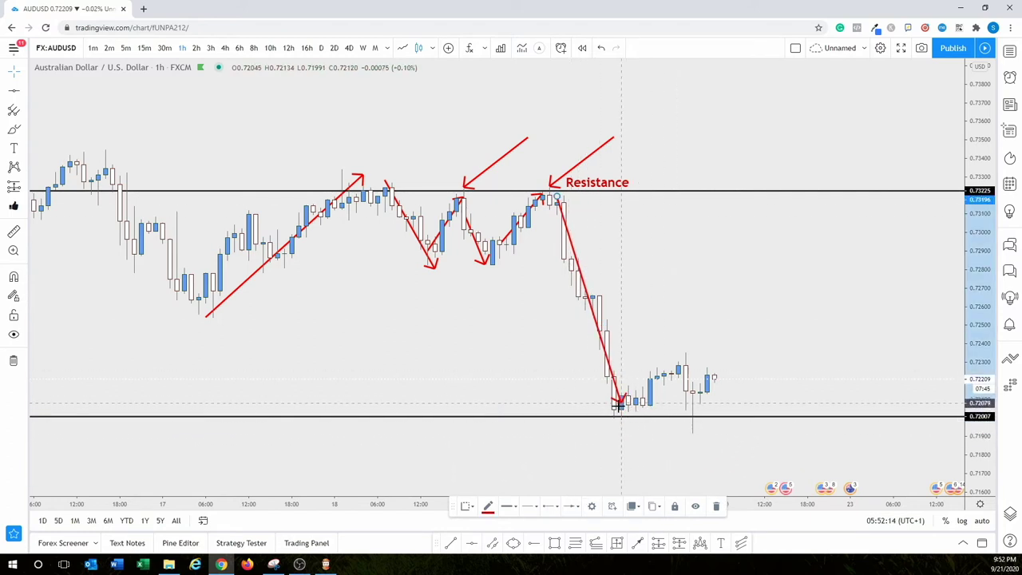
{"action": "left_click", "coordinate": [639, 546]}
{"action": "left_click_drag", "start_coordinate": [664, 349], "coordinate": [685, 413]}
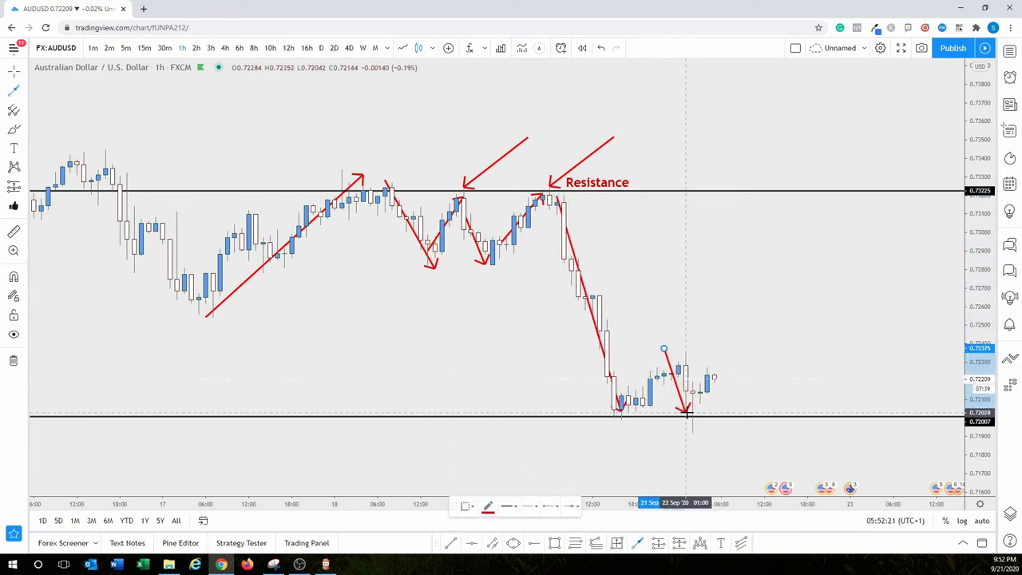
{"action": "left_click", "coordinate": [683, 432]}
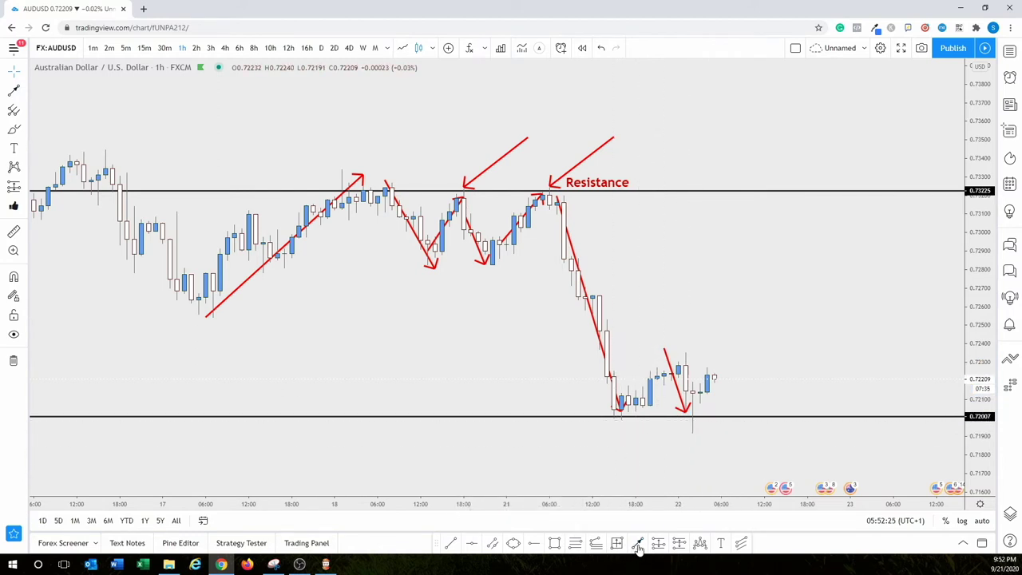
Step: Add the text label "Support" below the lower horizontal line
{"action": "left_click", "coordinate": [719, 546]}
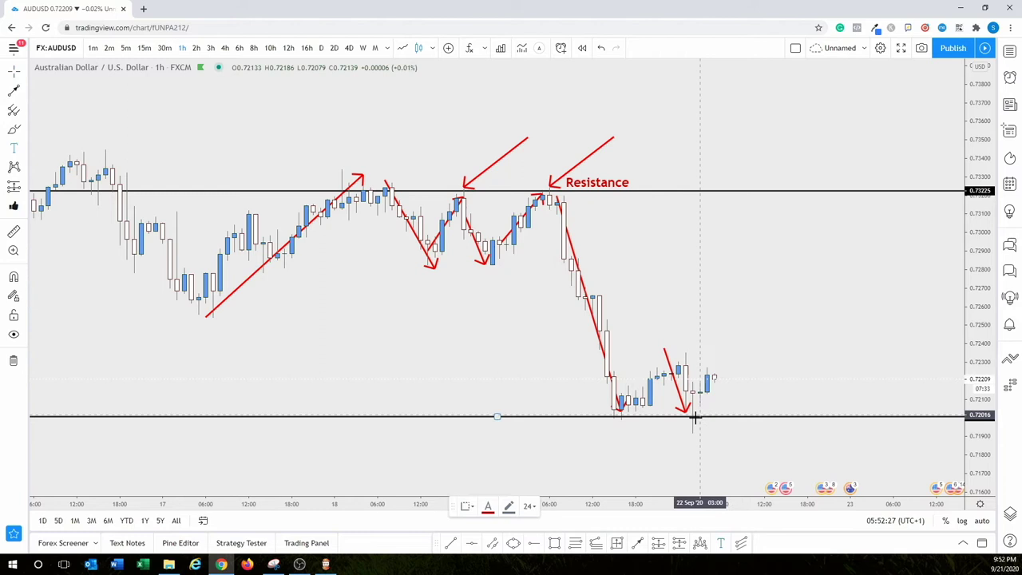
{"action": "left_click", "coordinate": [669, 433]}
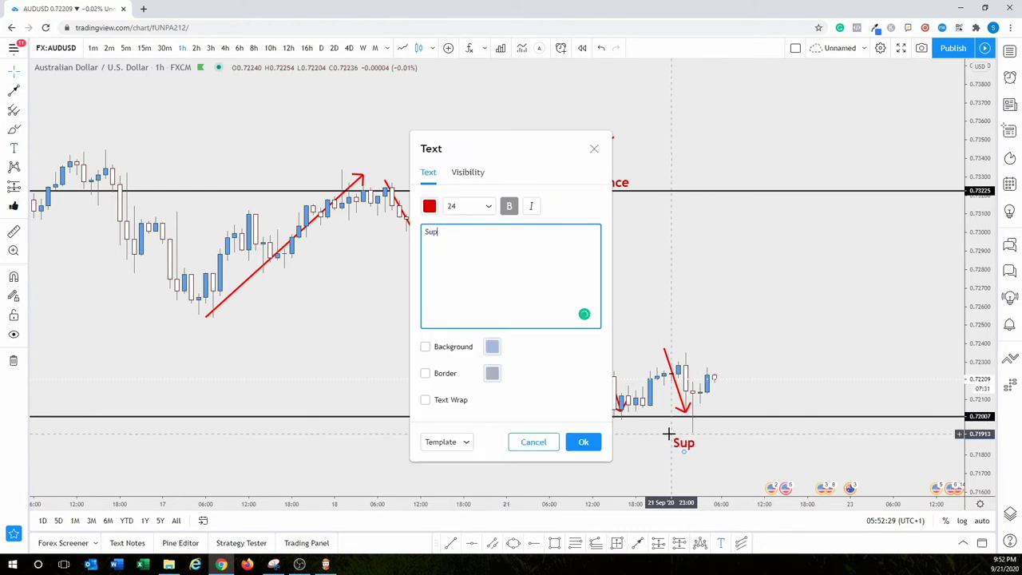
{"action": "left_click", "coordinate": [582, 441]}
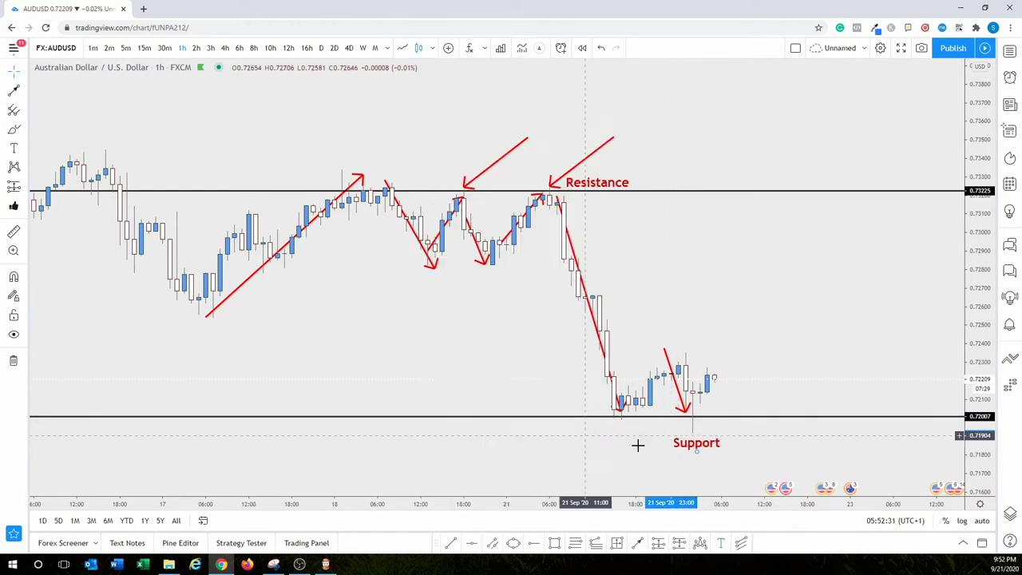
Step: Move the Support label closer beneath the lower line near the 21 September low and shift the Resistance label slightly above its line
{"action": "left_click_drag", "start_coordinate": [689, 444], "coordinate": [638, 432]}
{"action": "left_click_drag", "start_coordinate": [605, 170], "coordinate": [611, 164]}
{"action": "left_click_drag", "start_coordinate": [668, 229], "coordinate": [670, 233]}
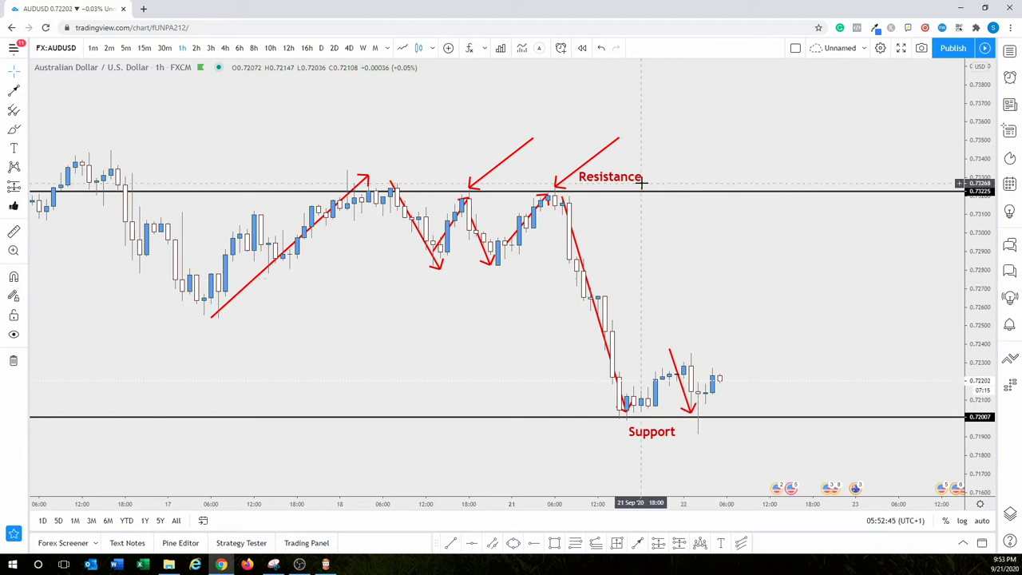
Step: Lower the tip of the arrow beside the Resistance label onto the upper line and extend the long falling arrow to the support line
{"action": "left_click", "coordinate": [563, 182]}
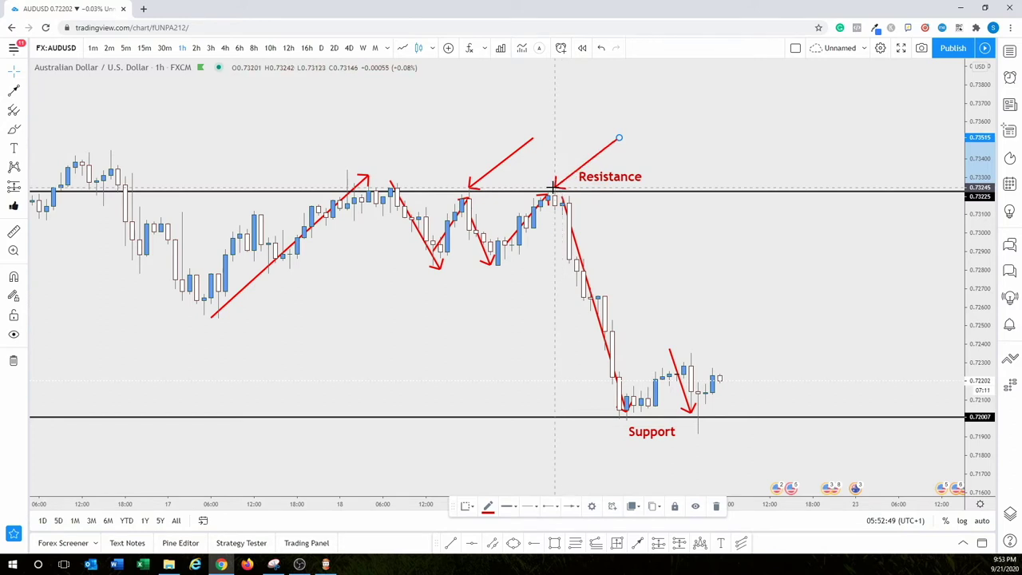
{"action": "left_click_drag", "start_coordinate": [561, 185], "coordinate": [556, 192]}
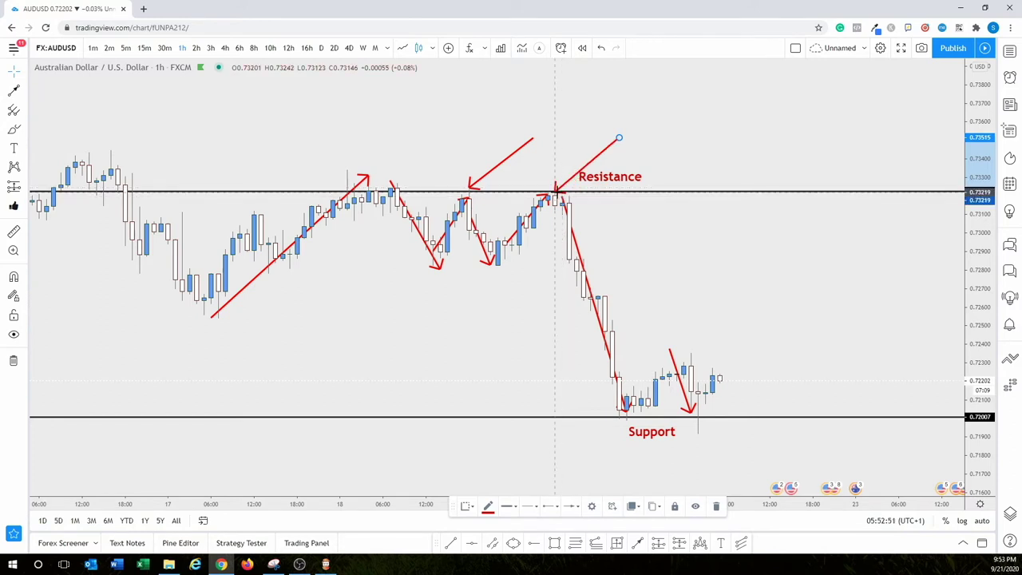
{"action": "left_click", "coordinate": [563, 202]}
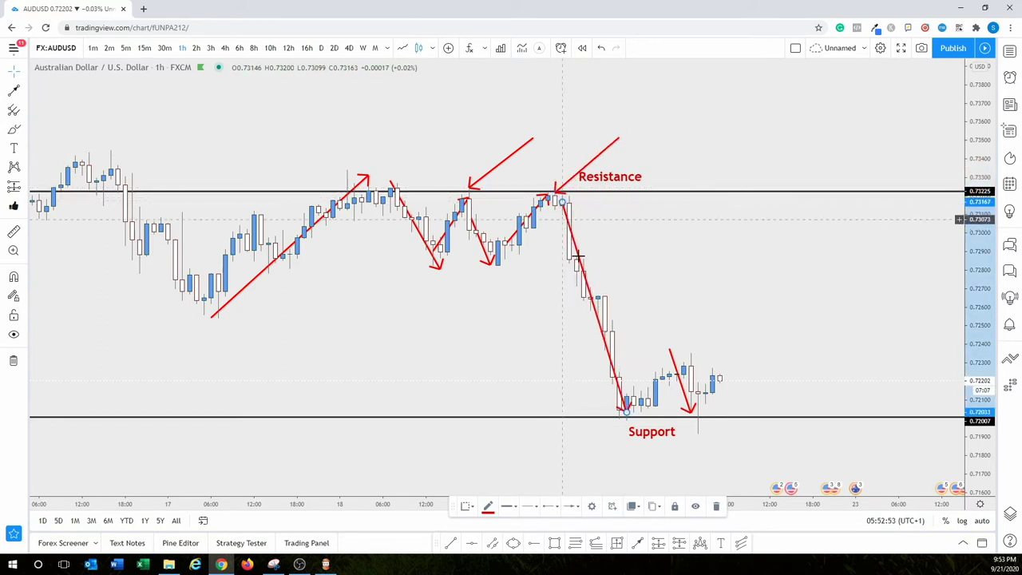
{"action": "mouse_move", "coordinate": [626, 411]}
{"action": "left_mouse_down"}
{"action": "mouse_move", "coordinate": [563, 205]}
{"action": "mouse_move", "coordinate": [625, 413]}
{"action": "left_mouse_up"}
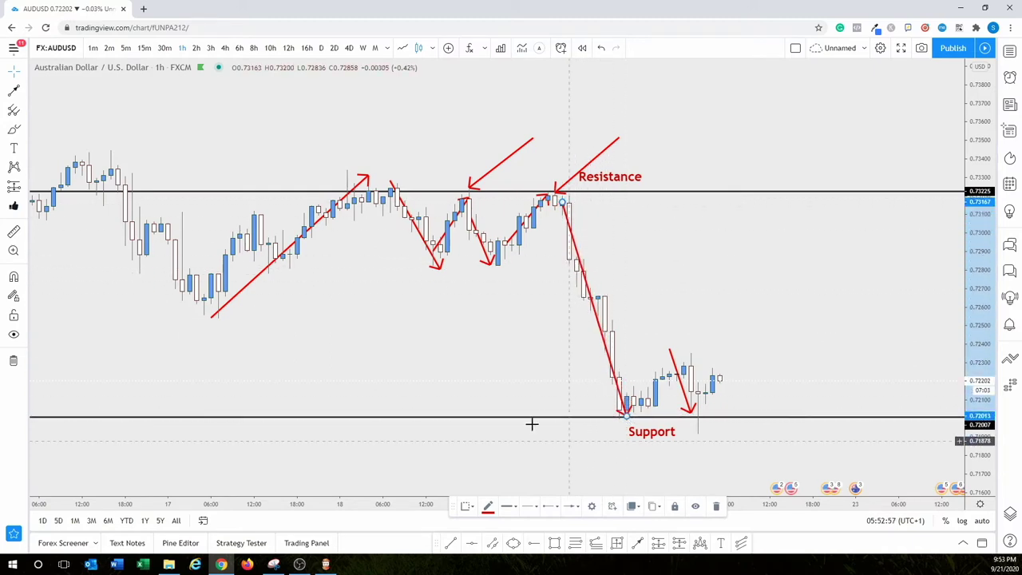
Step: Switch to the MetaTrader terminal and place a 0.01 lot market sell order on AUDUSD
{"action": "left_click", "coordinate": [328, 565]}
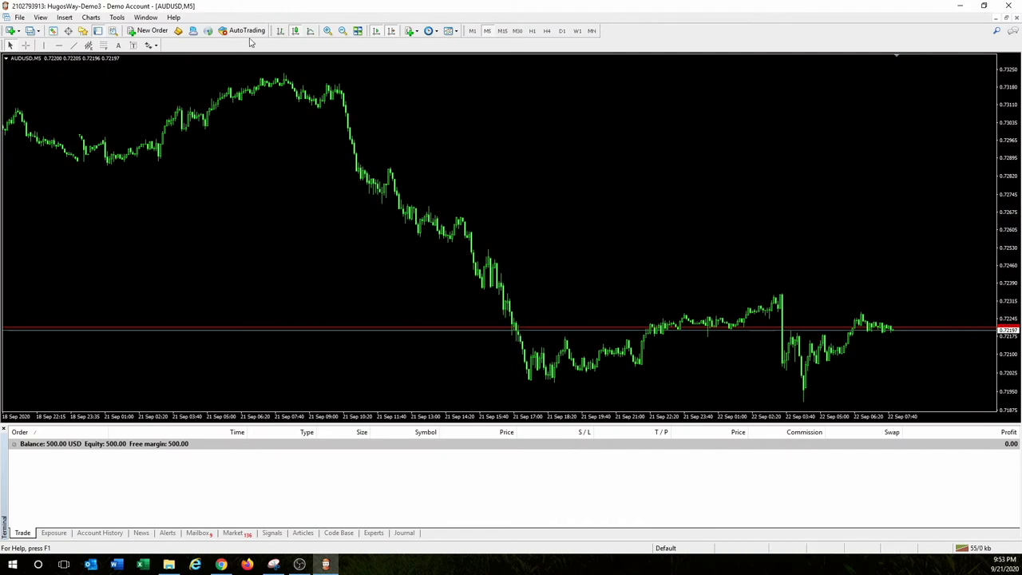
{"action": "left_click", "coordinate": [163, 32]}
{"action": "left_click", "coordinate": [608, 246]}
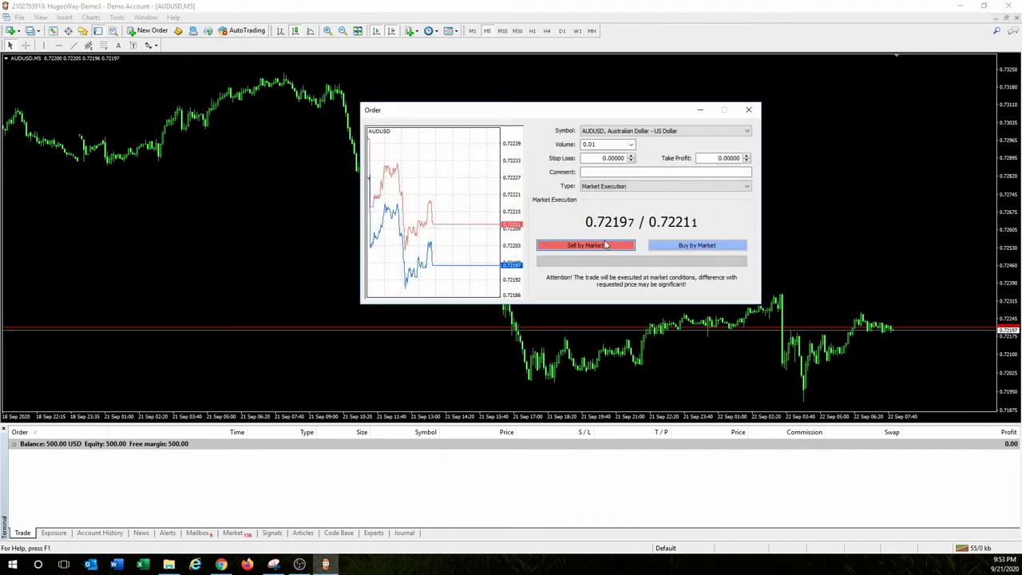
{"action": "left_click", "coordinate": [614, 267]}
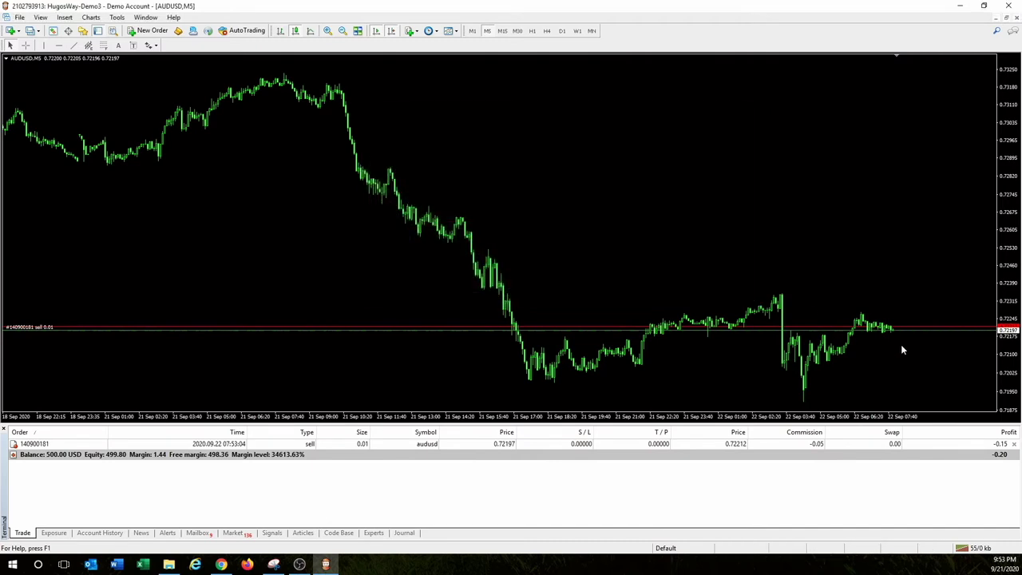
Step: Set the sell order's stop loss to 0.72366 from the chart, declining the One-Click Trading terms
{"action": "left_click_drag", "start_coordinate": [907, 329], "coordinate": [894, 285]}
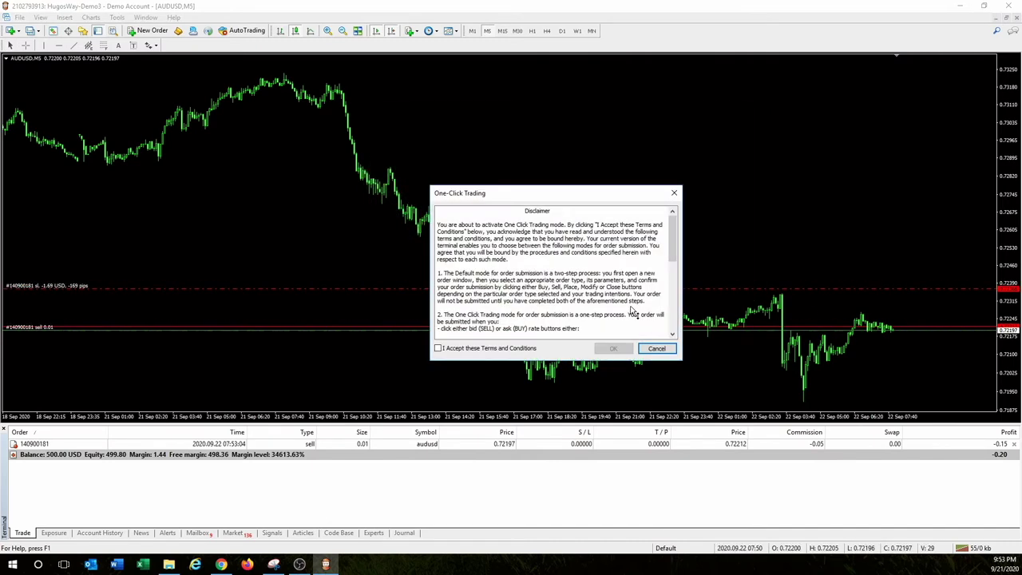
{"action": "left_click", "coordinate": [656, 349]}
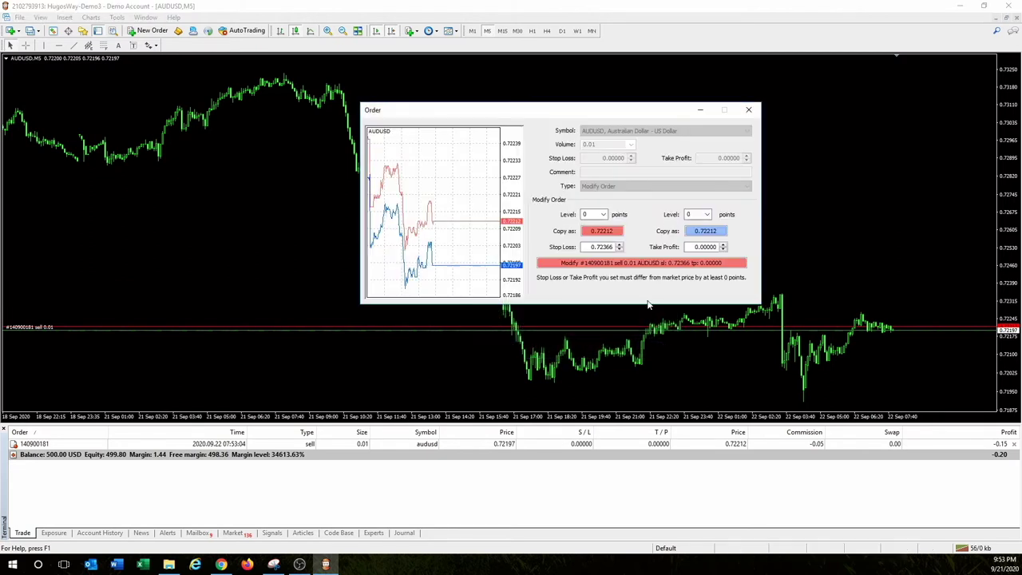
{"action": "left_click", "coordinate": [621, 264]}
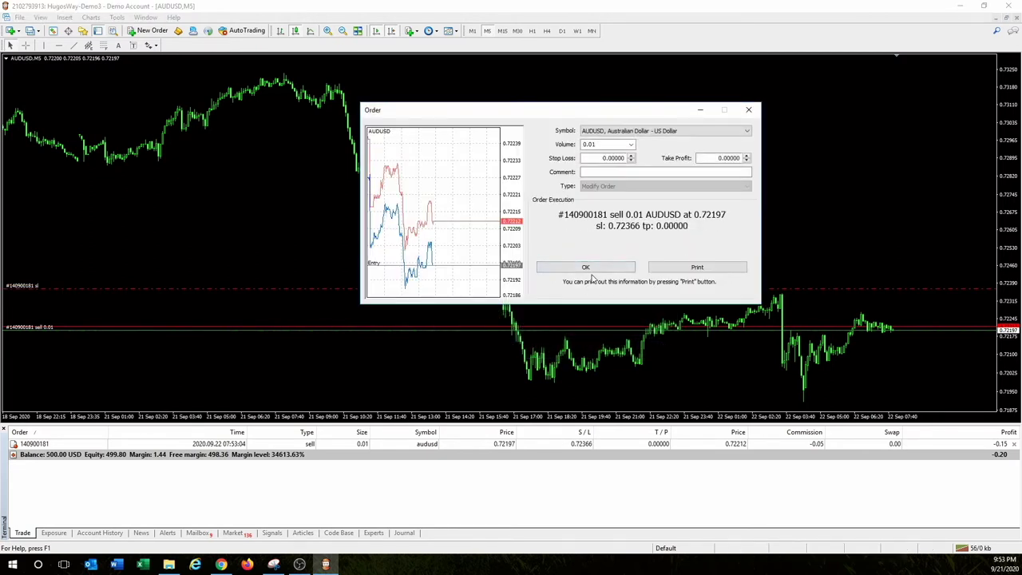
{"action": "left_click", "coordinate": [587, 269]}
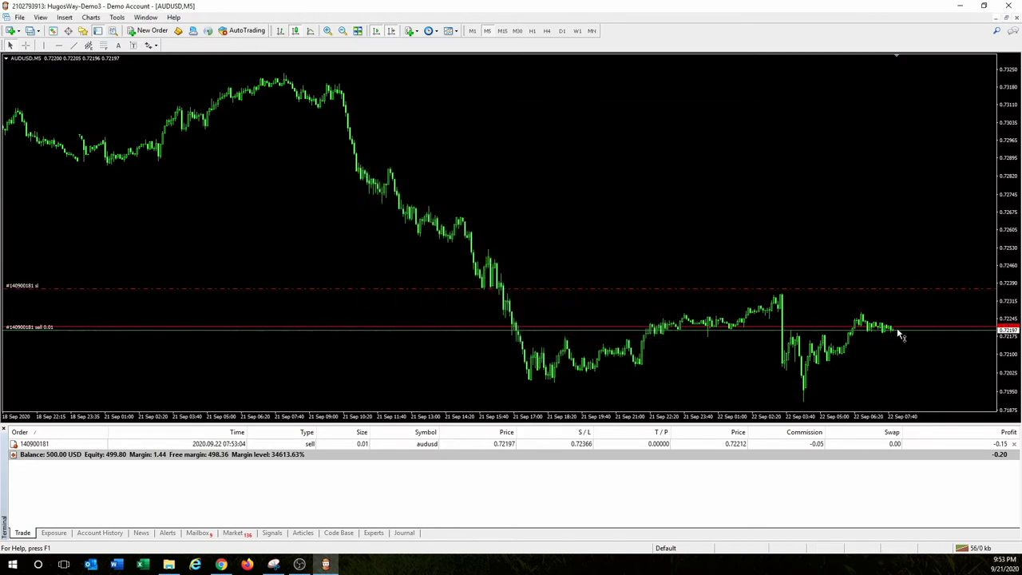
Step: Set the sell order's take profit to 0.71926 below the recent low
{"action": "left_click_drag", "start_coordinate": [897, 329], "coordinate": [903, 397]}
{"action": "left_click", "coordinate": [608, 259]}
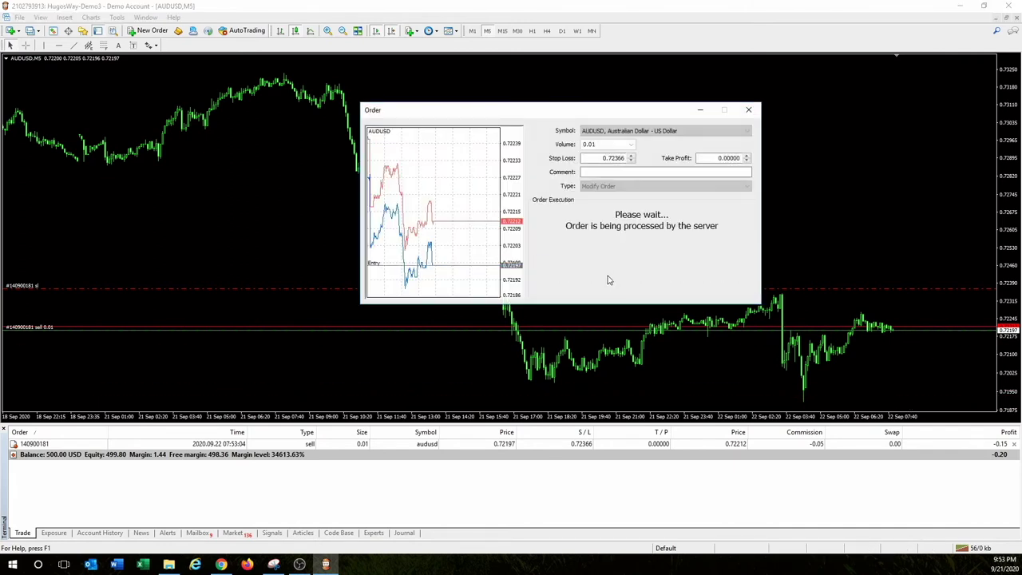
{"action": "left_click", "coordinate": [599, 270]}
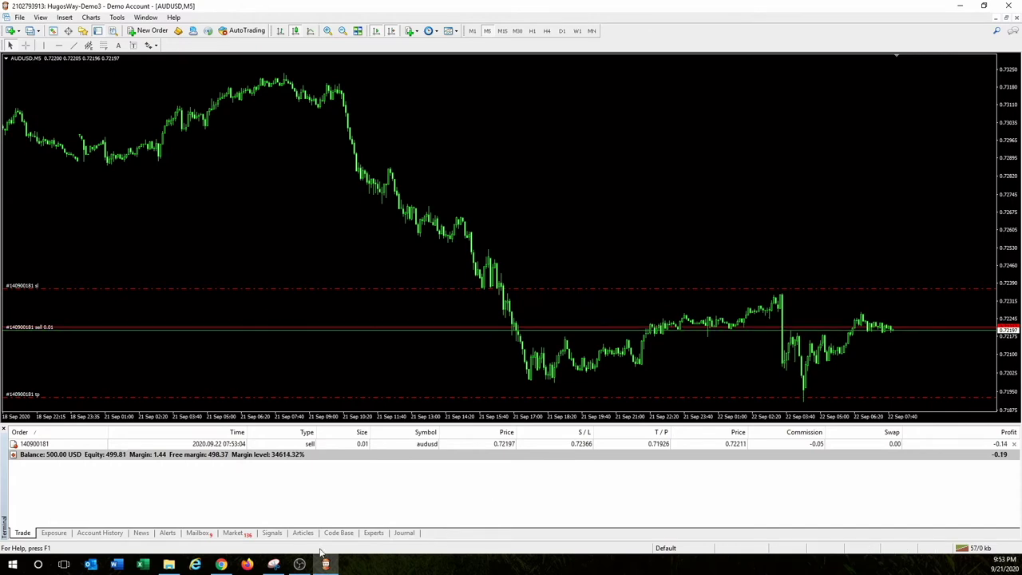
Step: Switch back to TradingView, extend the last rising arrow above the resistance line to 0.73366 and delete the arrow beside the Resistance label
{"action": "left_click", "coordinate": [222, 565]}
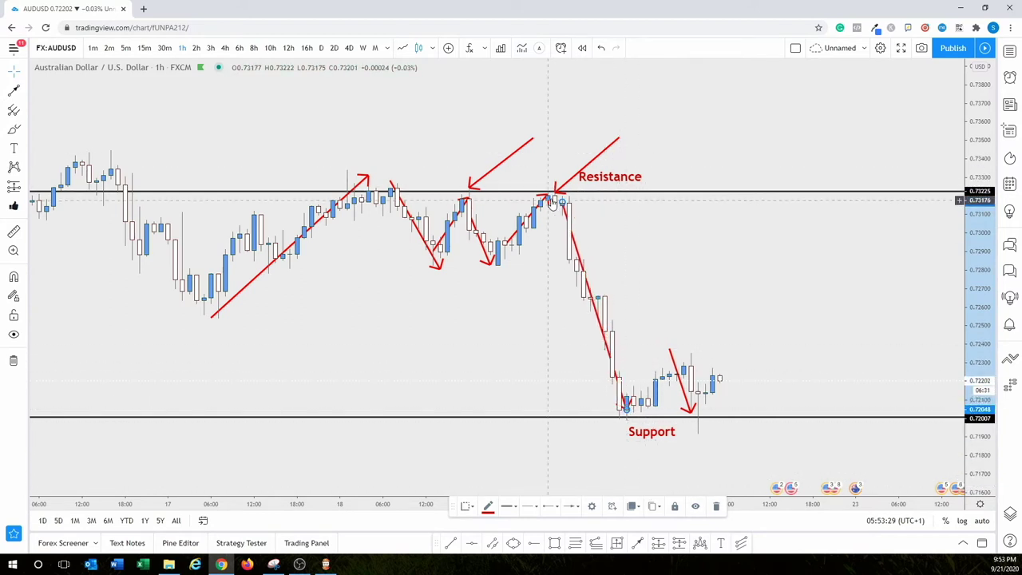
{"action": "left_click_drag", "start_coordinate": [504, 243], "coordinate": [554, 165]}
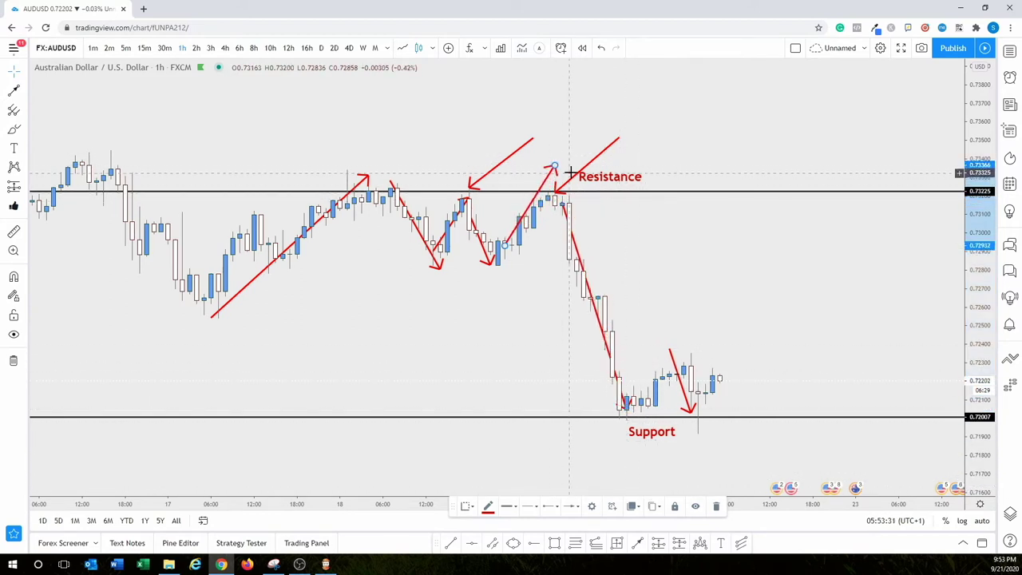
{"action": "left_click", "coordinate": [576, 180]}
{"action": "key", "text": "Delete"}
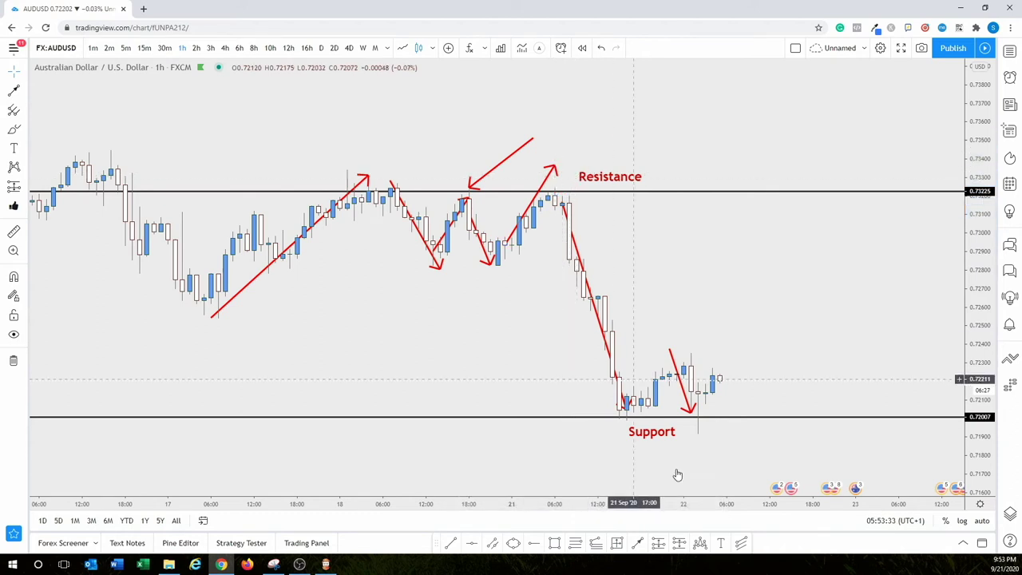
Step: Place a horizontal line above the resistance line at about 0.73412 and set its text colour to red
{"action": "left_click", "coordinate": [472, 543]}
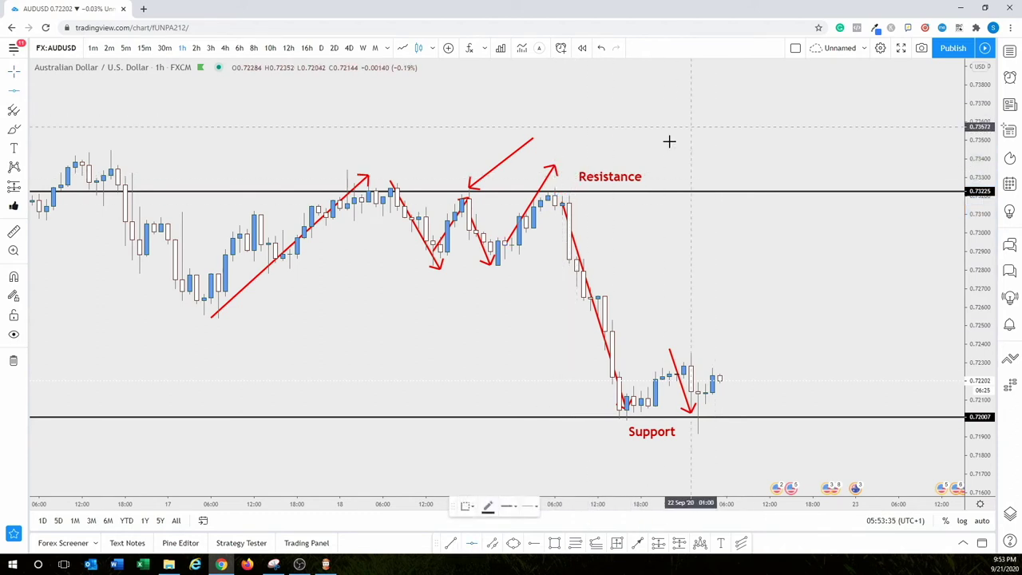
{"action": "left_click", "coordinate": [645, 156]}
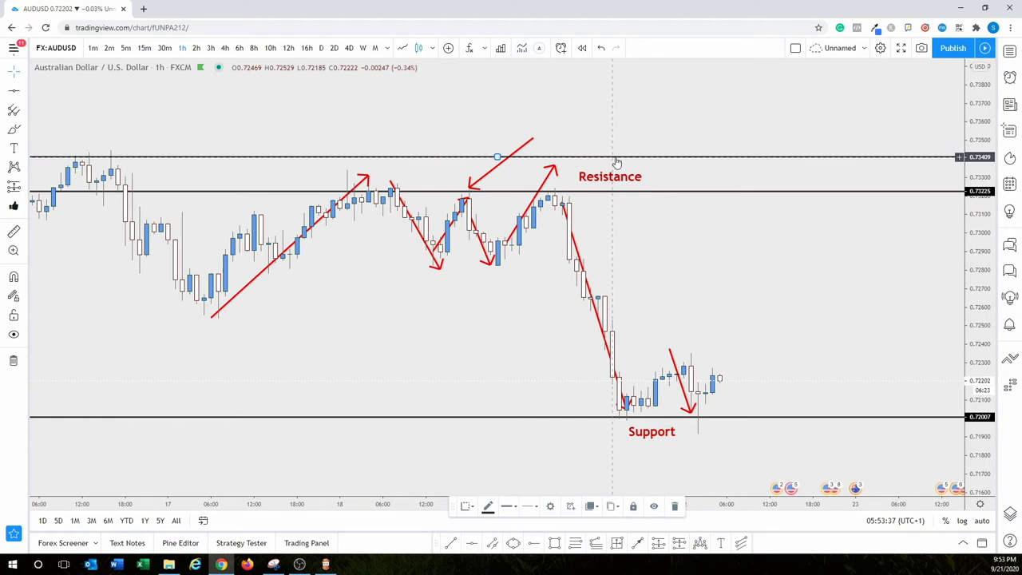
{"action": "double_click", "coordinate": [615, 158]}
{"action": "left_click", "coordinate": [411, 189]}
{"action": "left_click", "coordinate": [443, 192]}
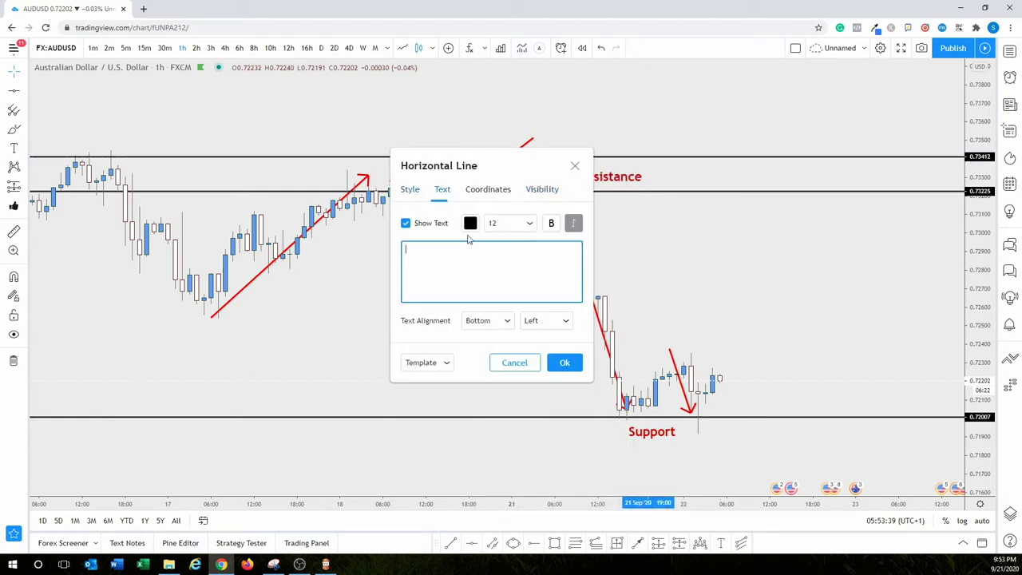
{"action": "left_click", "coordinate": [471, 224]}
{"action": "left_click", "coordinate": [473, 256]}
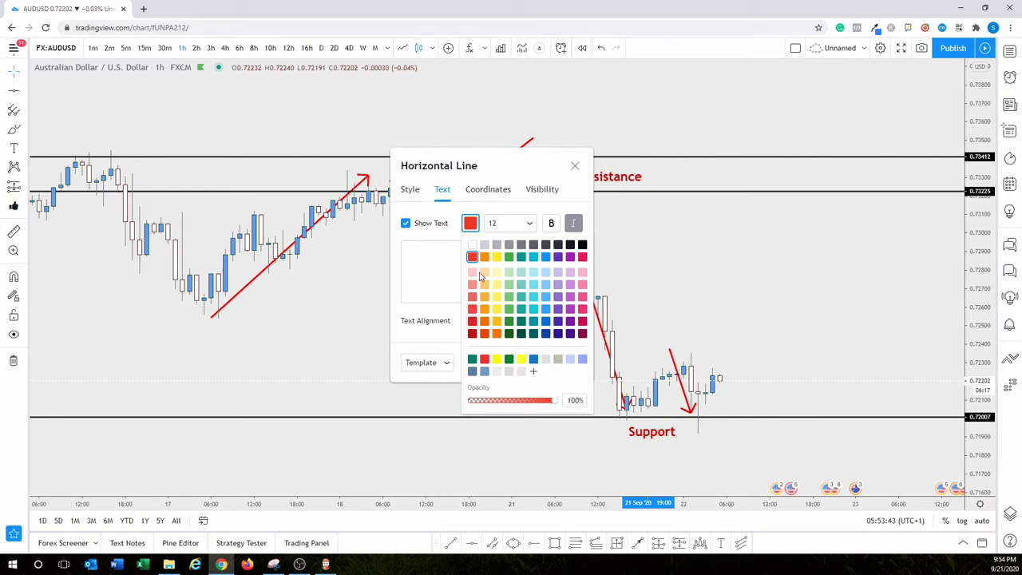
{"action": "left_click", "coordinate": [437, 276]}
{"action": "left_click", "coordinate": [566, 360]}
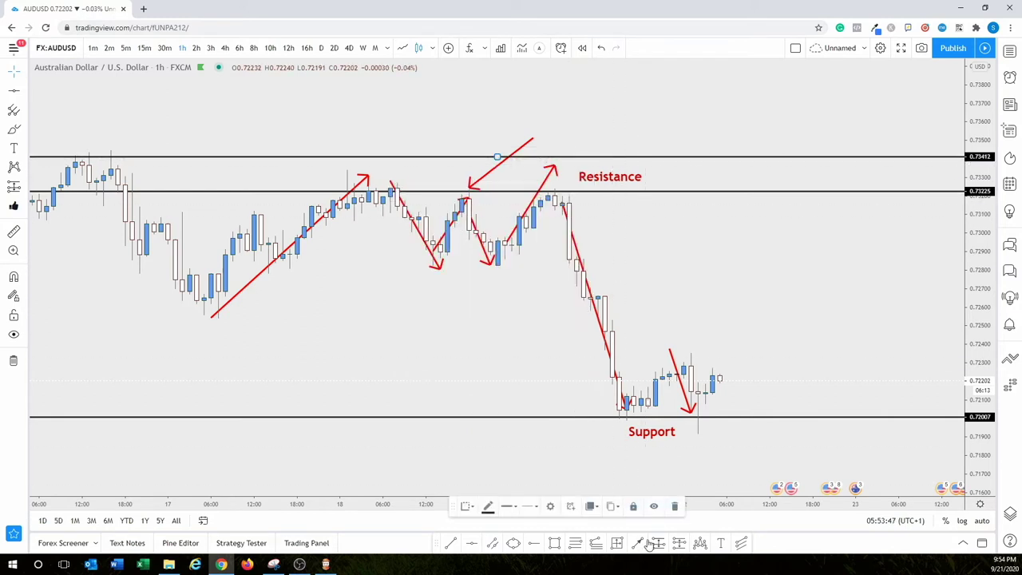
Step: Add the text label "Stop Loss" on the uppermost horizontal line, directly above the Resistance label
{"action": "left_click", "coordinate": [722, 543]}
{"action": "left_click", "coordinate": [605, 149]}
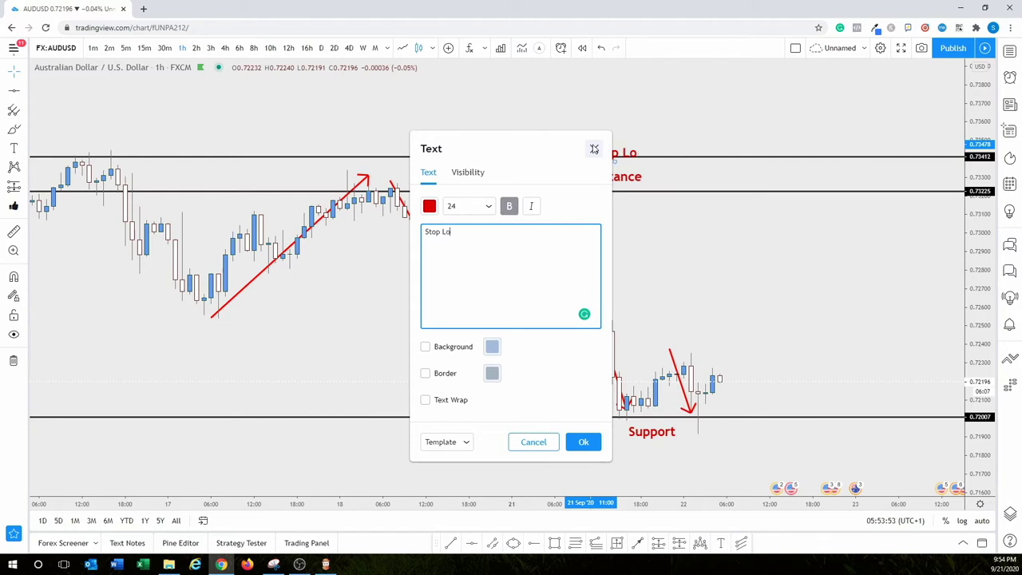
{"action": "left_click_drag", "start_coordinate": [620, 153], "coordinate": [606, 152]}
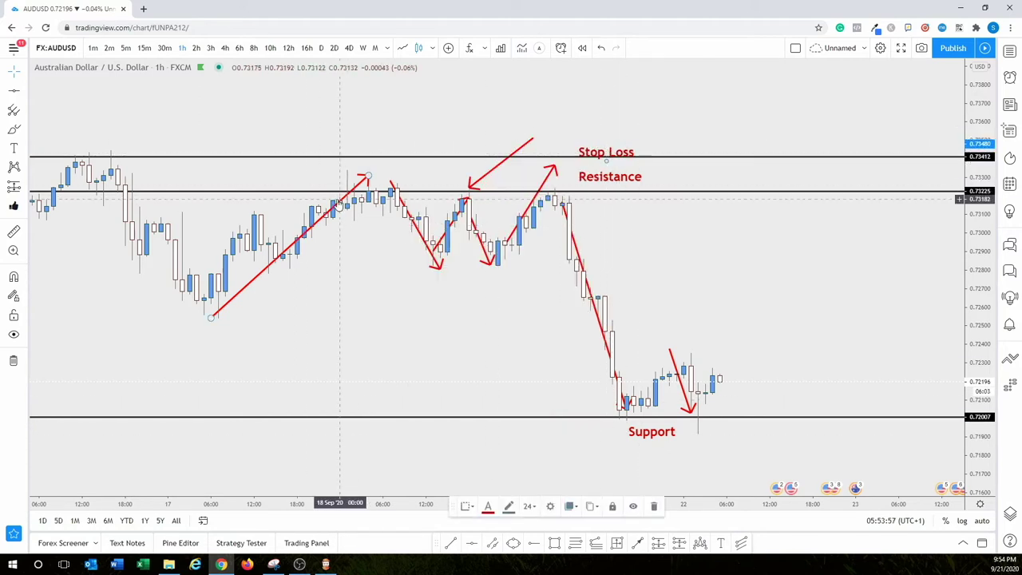
Step: Delete the earlier swing arrows and bring the last rising arrow's tip back to just under the resistance line, at about 0.73193
{"action": "left_click", "coordinate": [339, 206]}
{"action": "key", "text": "Delete"}
{"action": "left_click", "coordinate": [555, 166]}
{"action": "left_click_drag", "start_coordinate": [555, 166], "coordinate": [543, 195]}
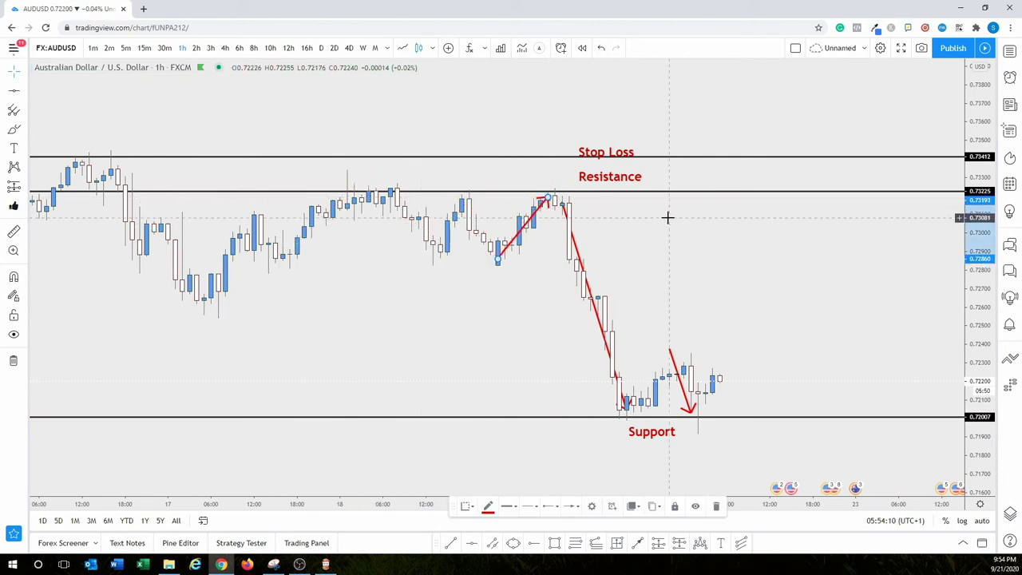
Step: Move the Stop Loss label just above its line and the Resistance label over the tip of the rising arrow
{"action": "left_click_drag", "start_coordinate": [612, 179], "coordinate": [593, 156]}
{"action": "left_click", "coordinate": [546, 198]}
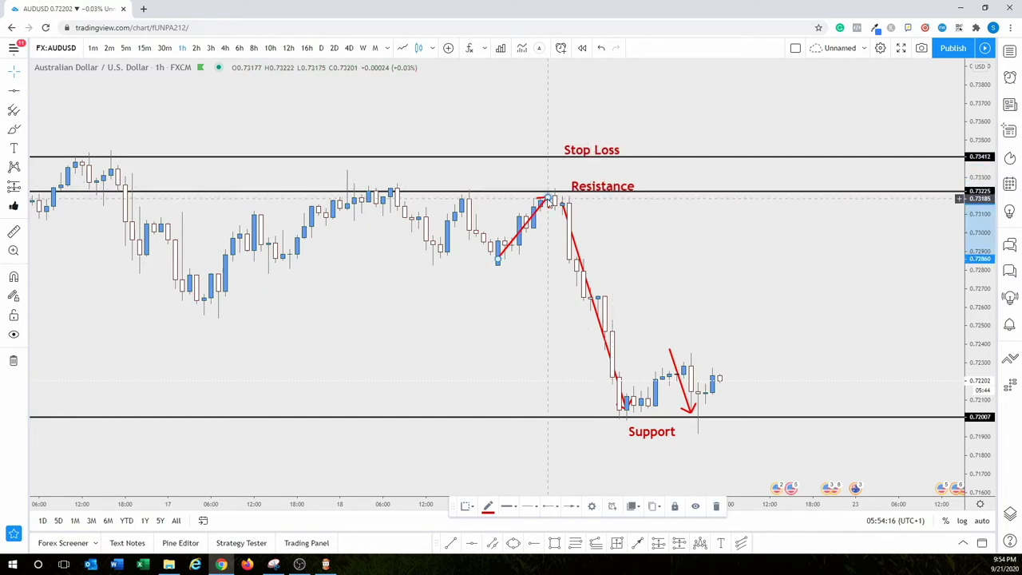
{"action": "left_click_drag", "start_coordinate": [605, 186], "coordinate": [568, 183]}
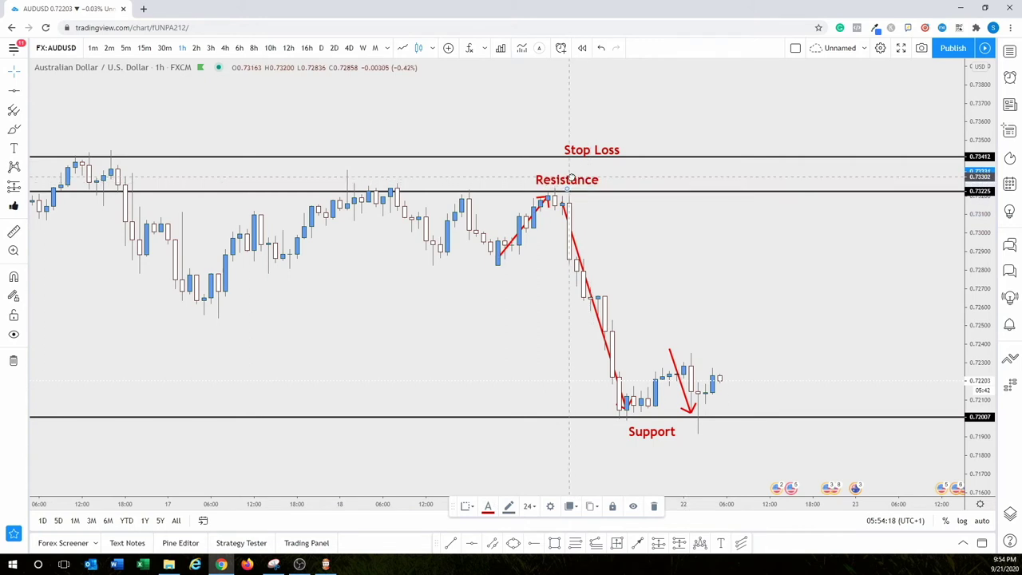
{"action": "left_click", "coordinate": [565, 212]}
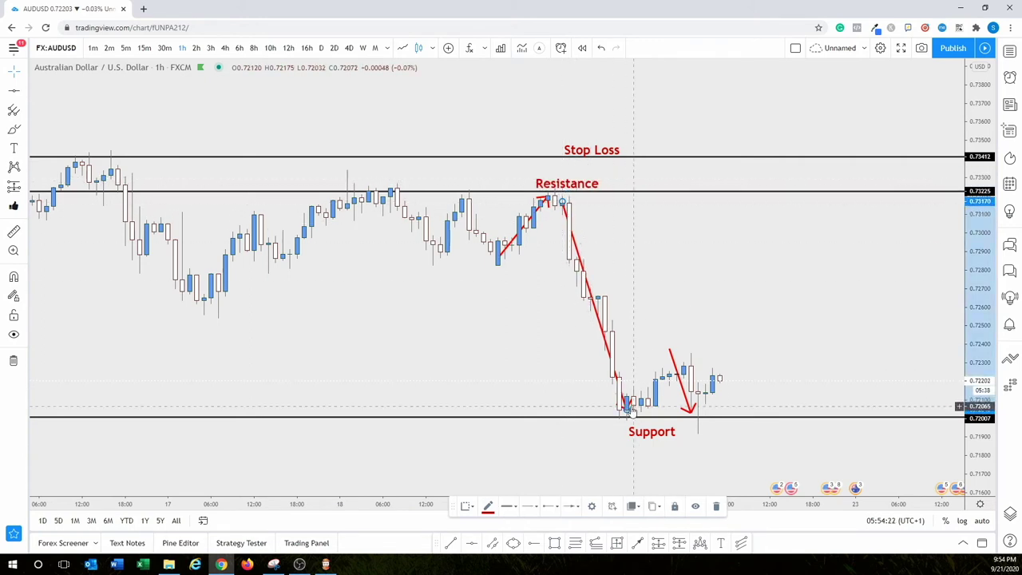
Step: Extend the rising arrow to the stop-loss line, place the Stop Loss label above its tip and shift the Resistance label over the falling arrow
{"action": "left_click_drag", "start_coordinate": [548, 199], "coordinate": [524, 164]}
{"action": "left_click_drag", "start_coordinate": [590, 150], "coordinate": [589, 182]}
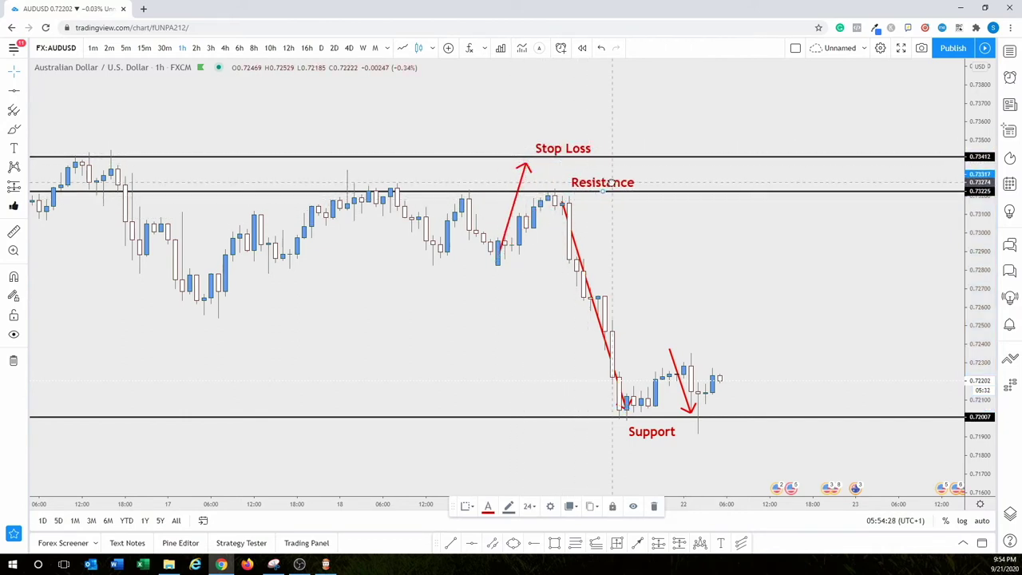
{"action": "left_click", "coordinate": [562, 199]}
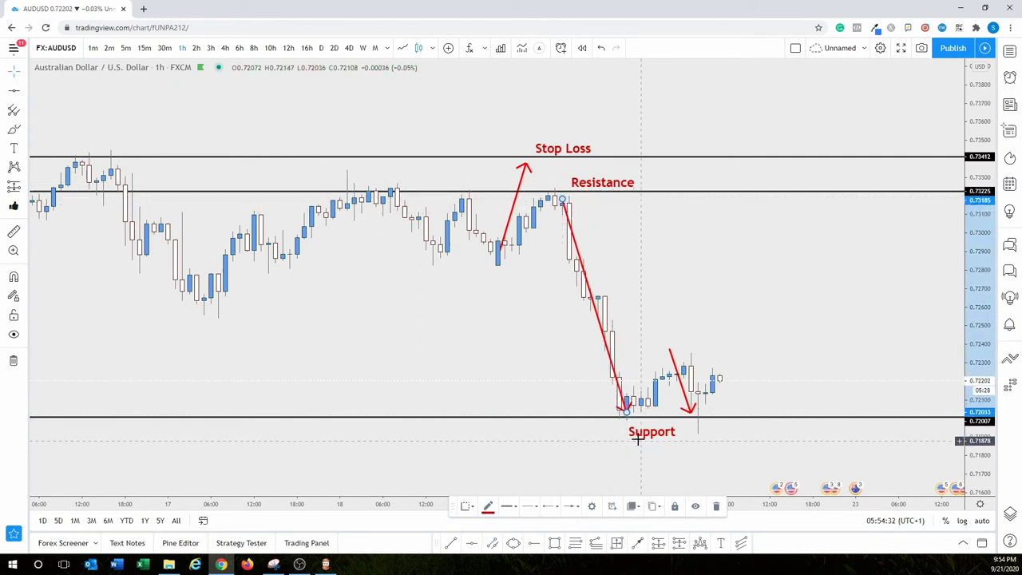
Step: Move the Support label under the second low and add the text label "TaKE PROFIT" beside it, below the support line
{"action": "left_click_drag", "start_coordinate": [637, 434], "coordinate": [655, 430]}
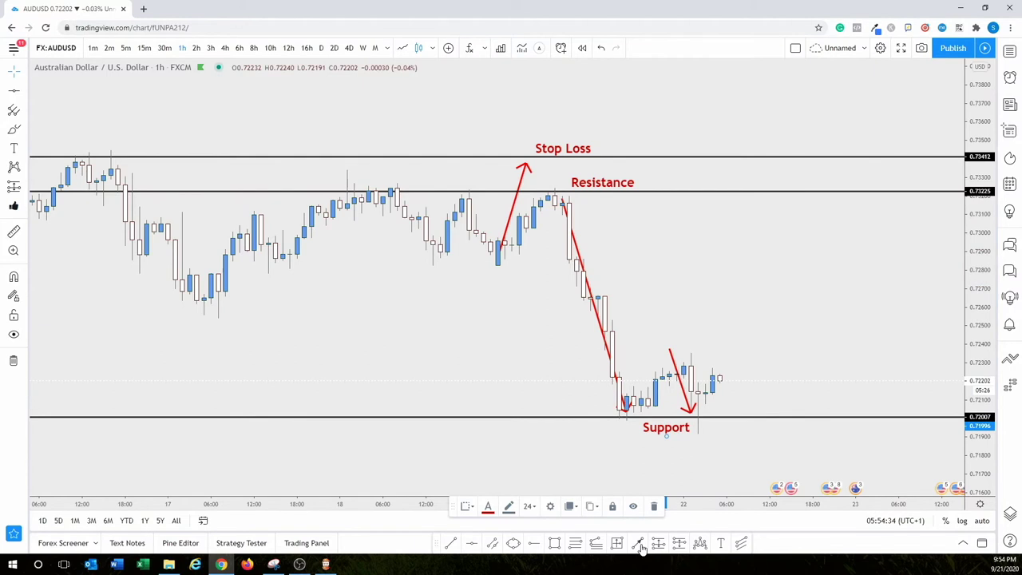
{"action": "left_click", "coordinate": [718, 545]}
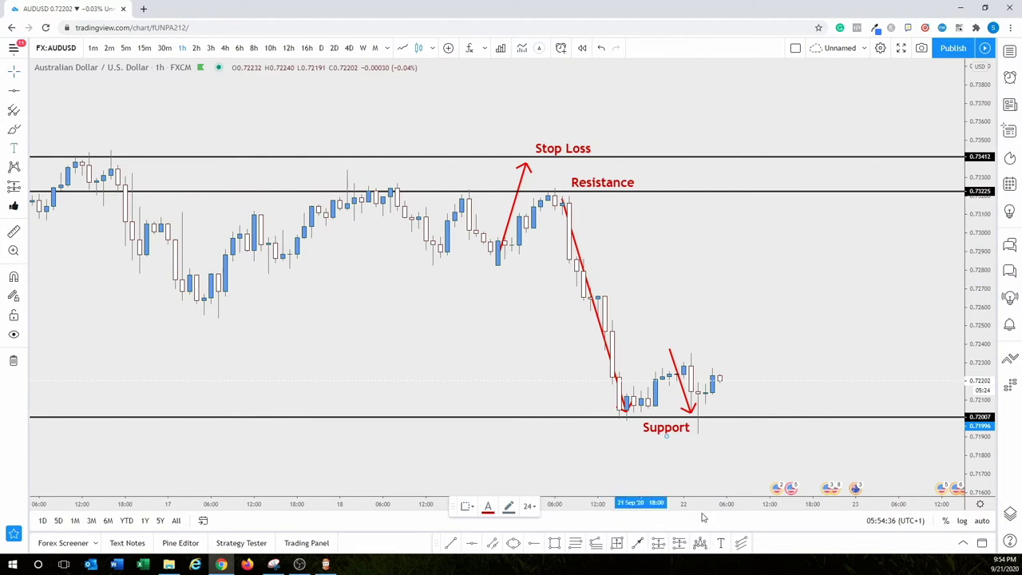
{"action": "left_click", "coordinate": [600, 439]}
{"action": "type", "text": "TaKE PROFIT"}
{"action": "left_click", "coordinate": [583, 441]}
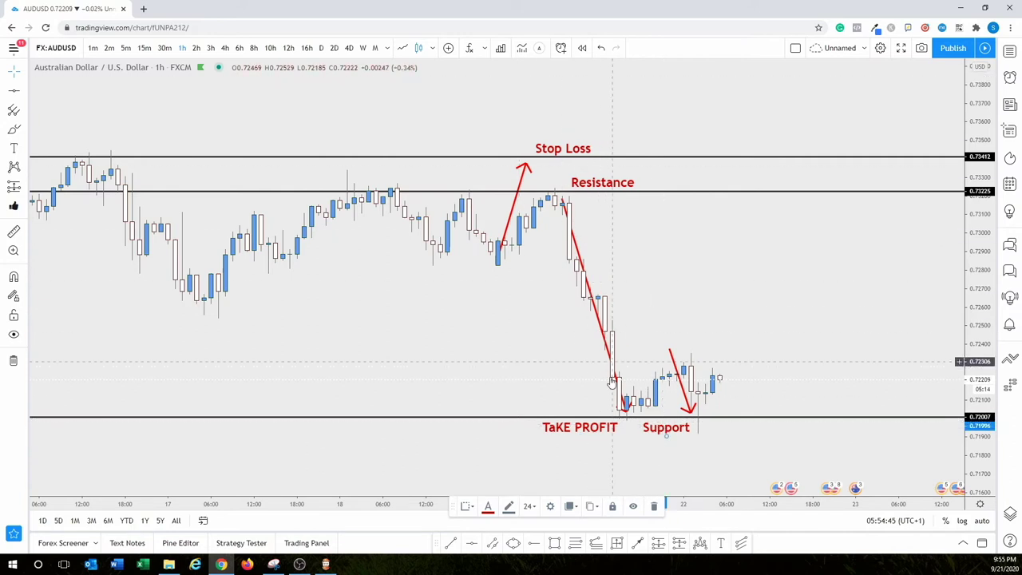
Step: Adjust the falling arrow's tip at the support line and move the rising arrow's tip closer to the Stop Loss label
{"action": "mouse_move", "coordinate": [625, 409]}
{"action": "left_mouse_down"}
{"action": "mouse_move", "coordinate": [561, 201]}
{"action": "mouse_move", "coordinate": [625, 408]}
{"action": "left_mouse_up"}
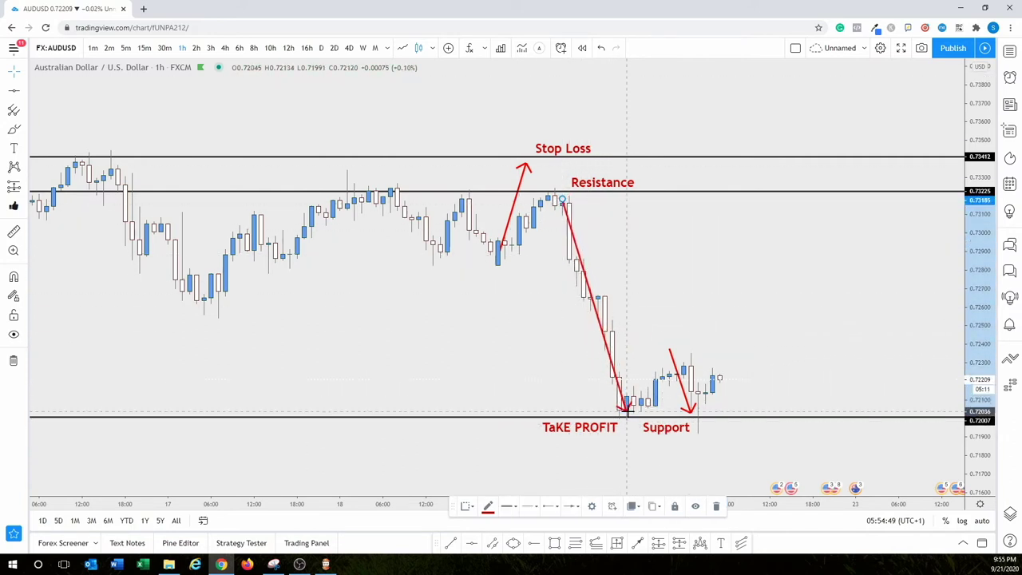
{"action": "left_click_drag", "start_coordinate": [515, 165], "coordinate": [539, 162]}
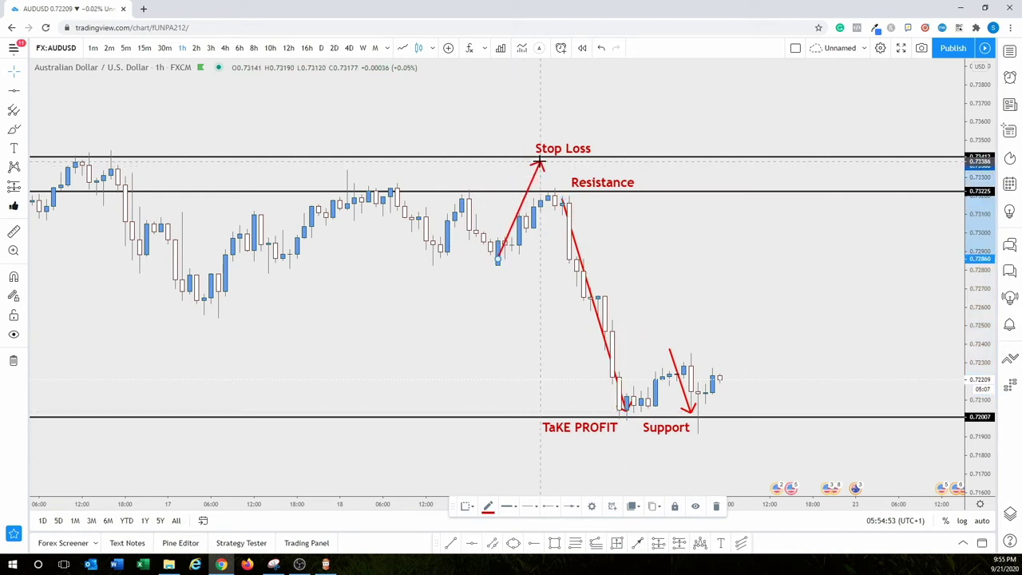
Step: Place the TaKE PROFIT label slightly further below the support line and check the open AUDUSD sell order in MetaTrader
{"action": "left_click_drag", "start_coordinate": [540, 162], "coordinate": [539, 162]}
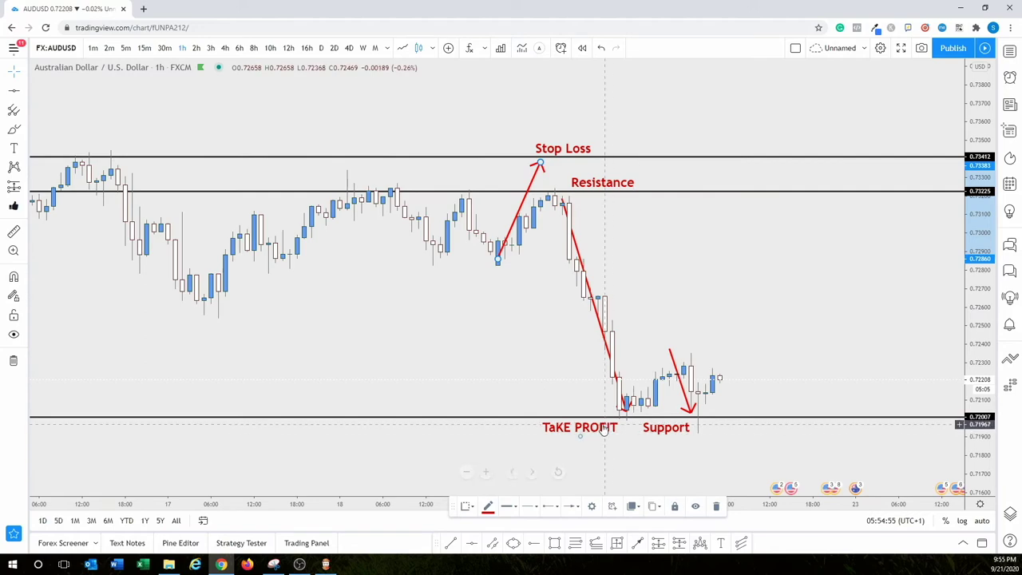
{"action": "left_click_drag", "start_coordinate": [605, 424], "coordinate": [613, 428]}
{"action": "left_click", "coordinate": [327, 564]}
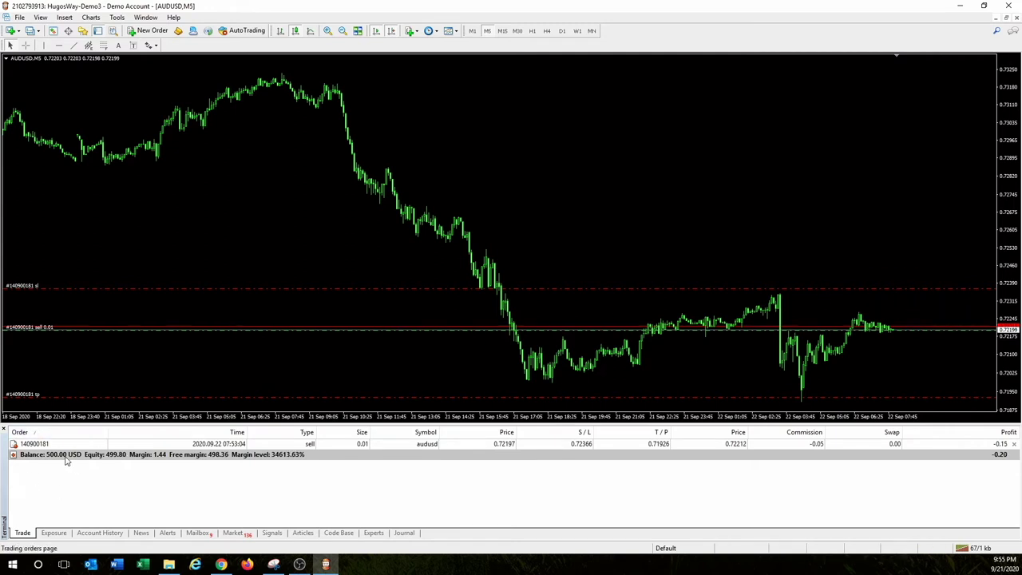
{"action": "left_click", "coordinate": [961, 6]}
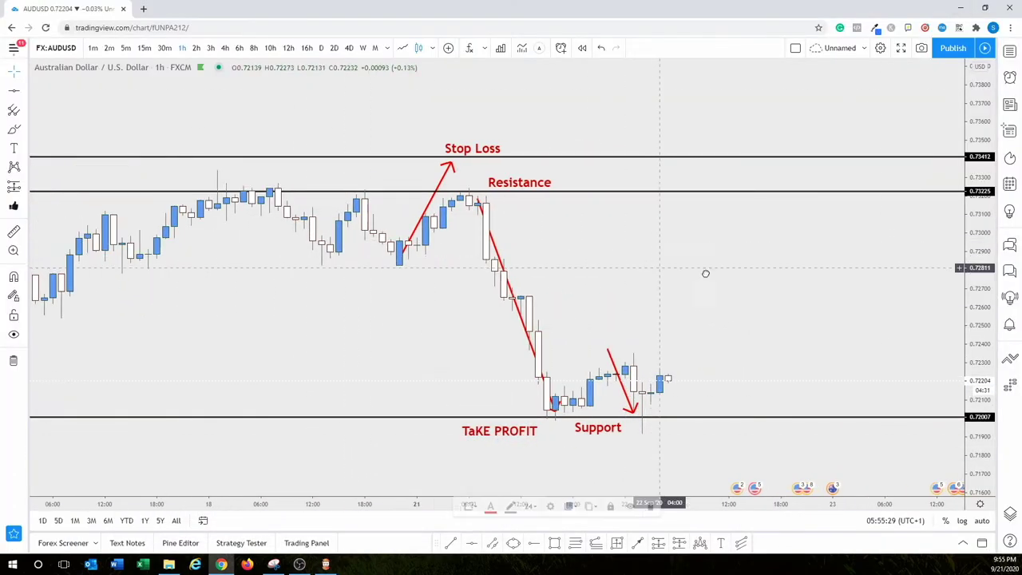
Step: Adjust the rising arrow's tip at the stop-loss line and shift the Resistance label back toward the most recent high
{"action": "scroll", "coordinate": [669, 270], "scroll_direction": "left", "scroll_amount": 5}
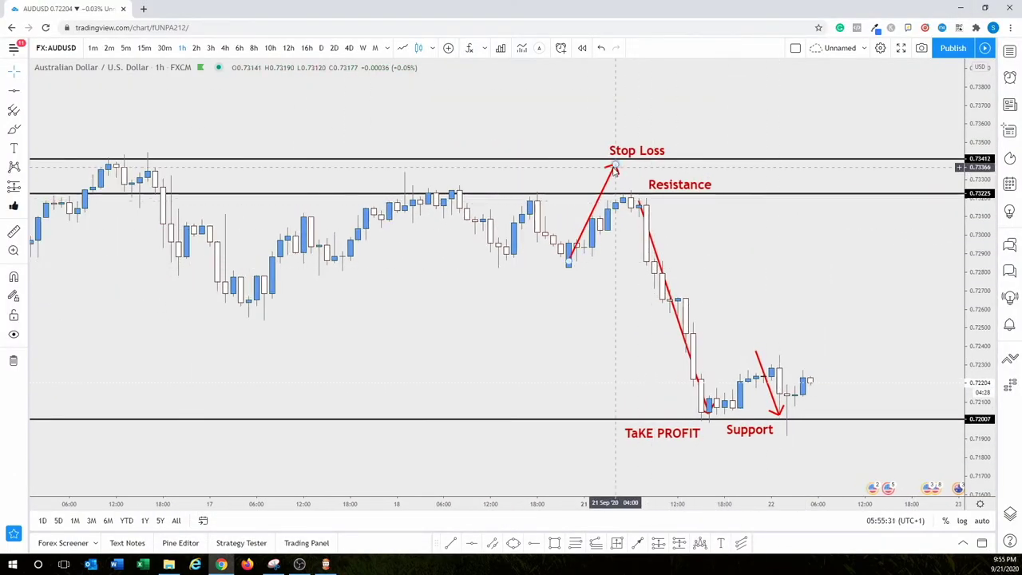
{"action": "left_click", "coordinate": [614, 169]}
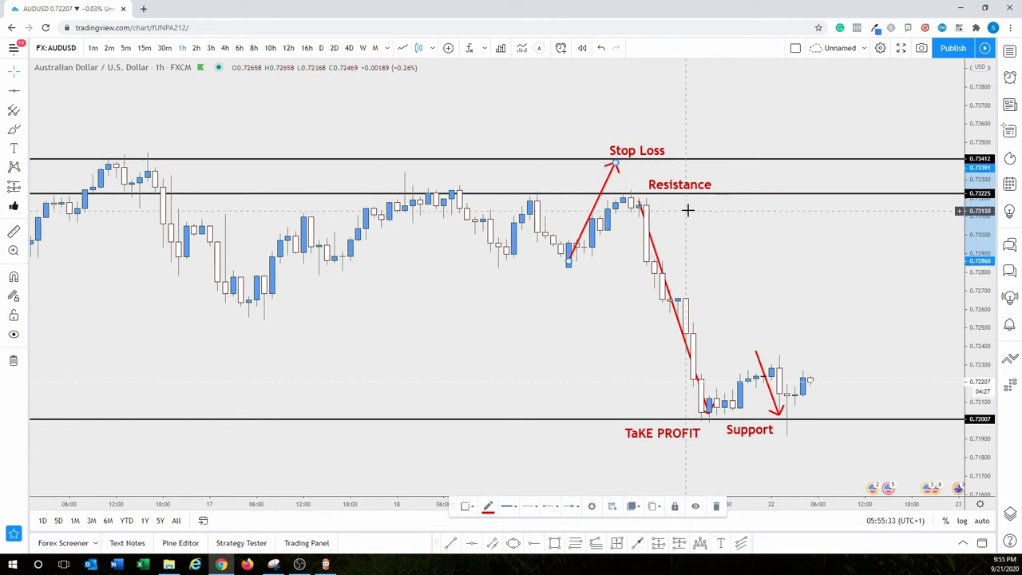
{"action": "left_click_drag", "start_coordinate": [663, 185], "coordinate": [653, 187]}
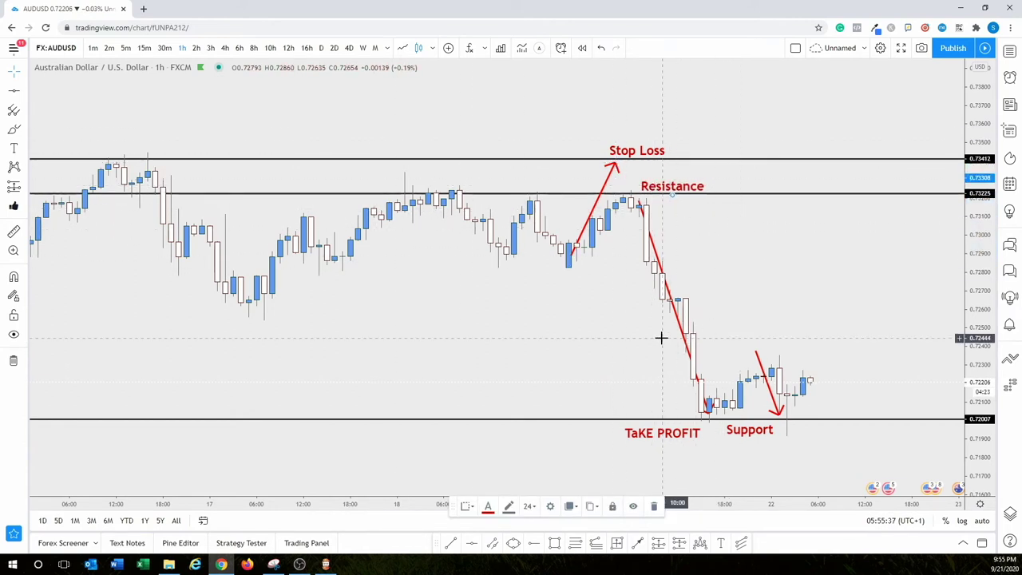
{"action": "left_click_drag", "start_coordinate": [658, 187], "coordinate": [650, 186]}
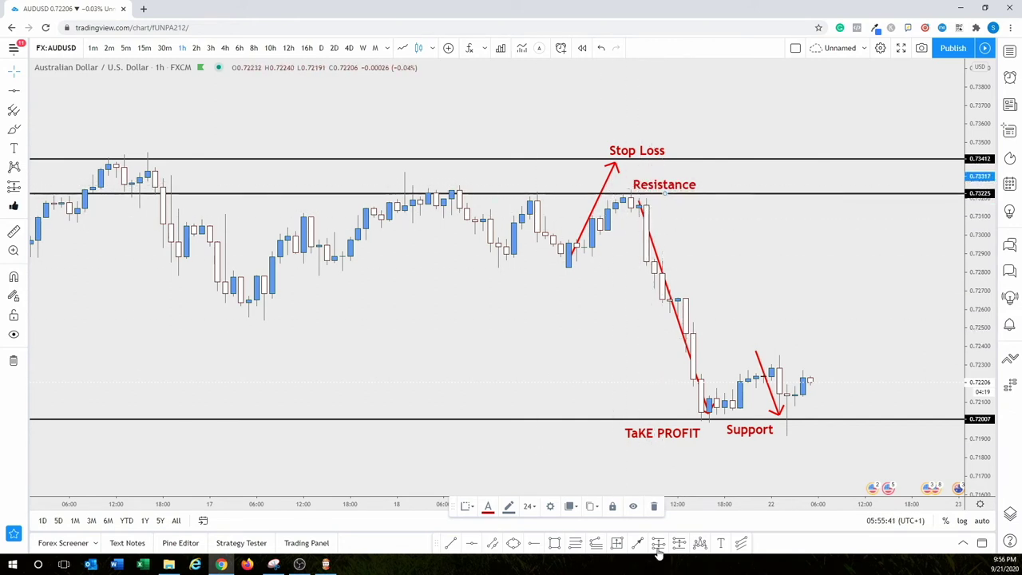
Step: Draw a small ellipse around the most recent high at the resistance line
{"action": "left_click", "coordinate": [514, 543]}
{"action": "left_click", "coordinate": [623, 186]}
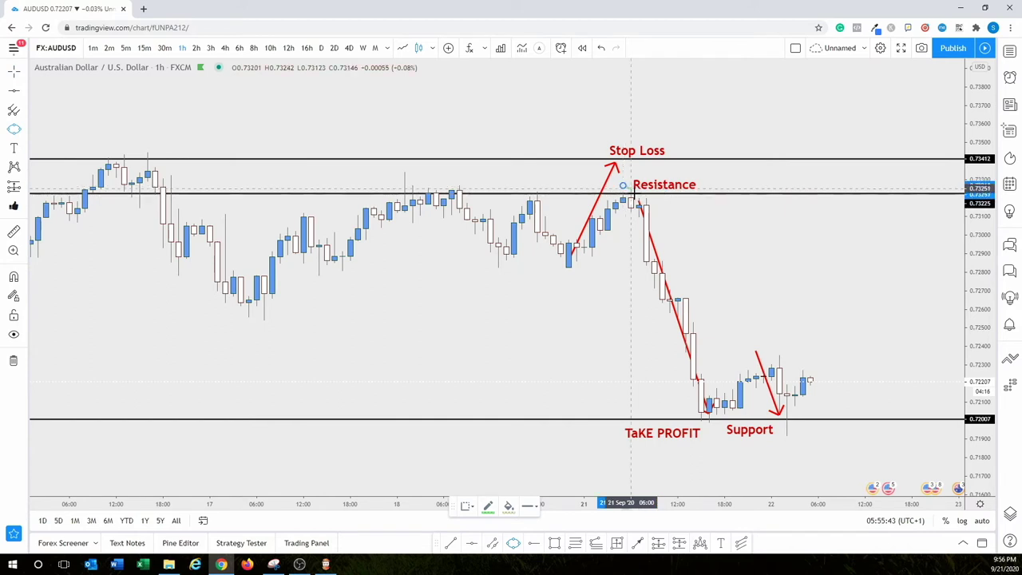
{"action": "left_click", "coordinate": [651, 207]}
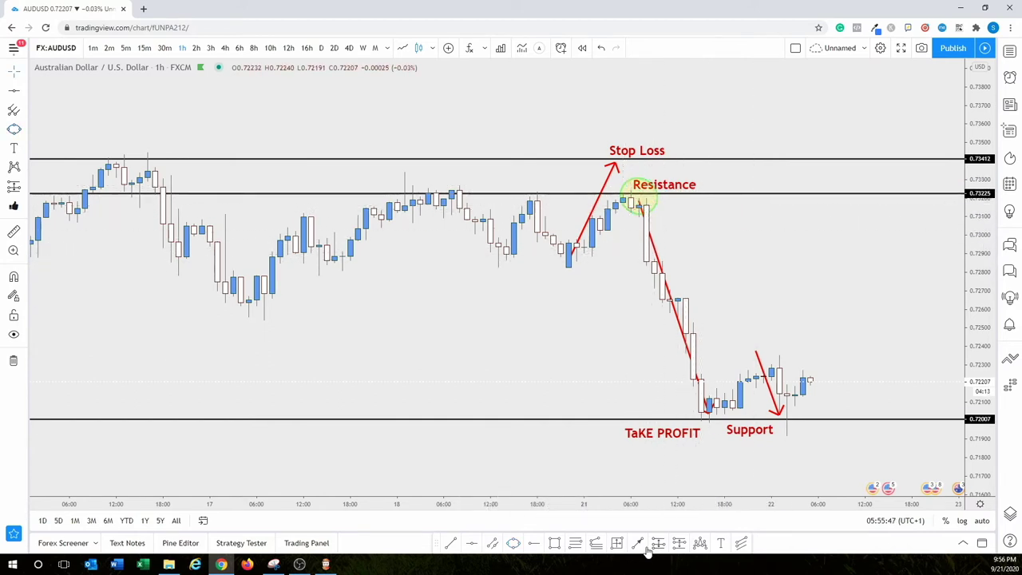
Step: Add the text label "Sell" and place it beside the ellipse, just under the Resistance label
{"action": "left_click", "coordinate": [720, 543]}
{"action": "left_click", "coordinate": [675, 213]}
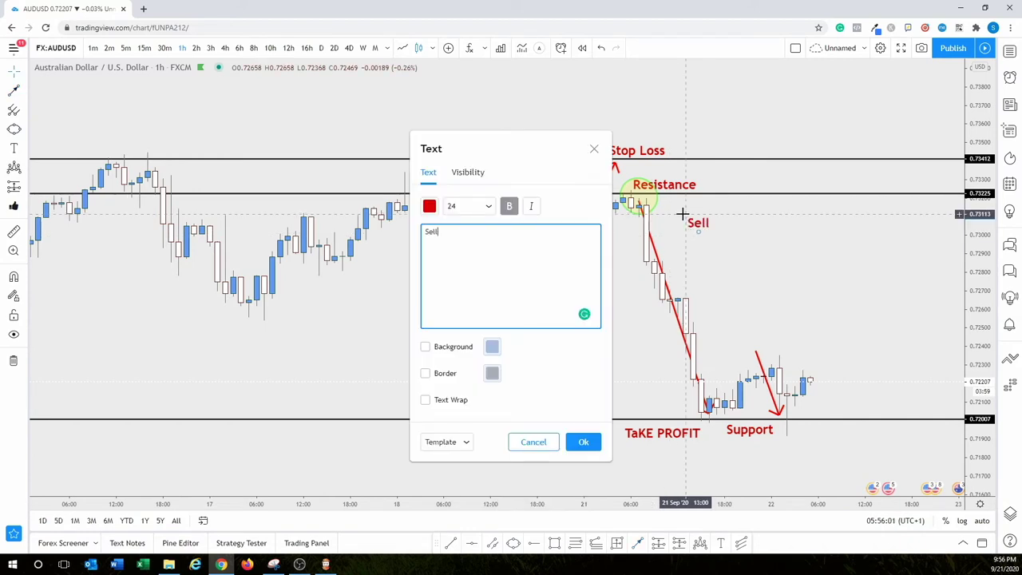
{"action": "type", "text": "Sell"}
{"action": "left_click", "coordinate": [583, 441]}
{"action": "left_click_drag", "start_coordinate": [685, 217], "coordinate": [670, 208]}
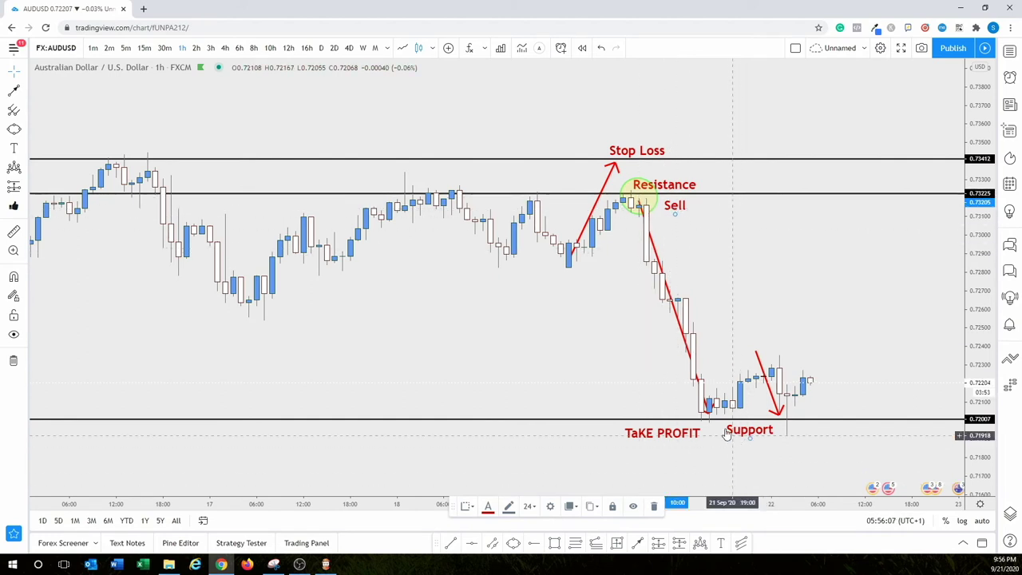
Step: Delete the three red arrows and the Support and TaKE PROFIT labels from the chart
{"action": "left_click", "coordinate": [677, 322]}
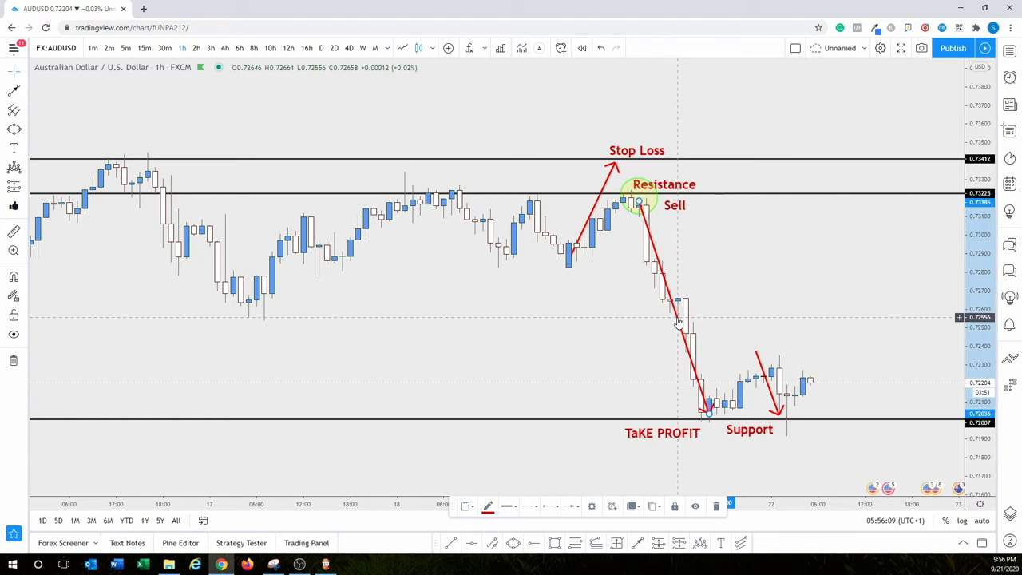
{"action": "key", "text": "Delete"}
{"action": "left_click", "coordinate": [593, 211]}
{"action": "key", "text": "Delete"}
{"action": "left_click", "coordinate": [766, 382]}
{"action": "key", "text": "Delete"}
{"action": "left_click", "coordinate": [755, 433]}
{"action": "key", "text": "Delete"}
{"action": "left_click", "coordinate": [663, 432]}
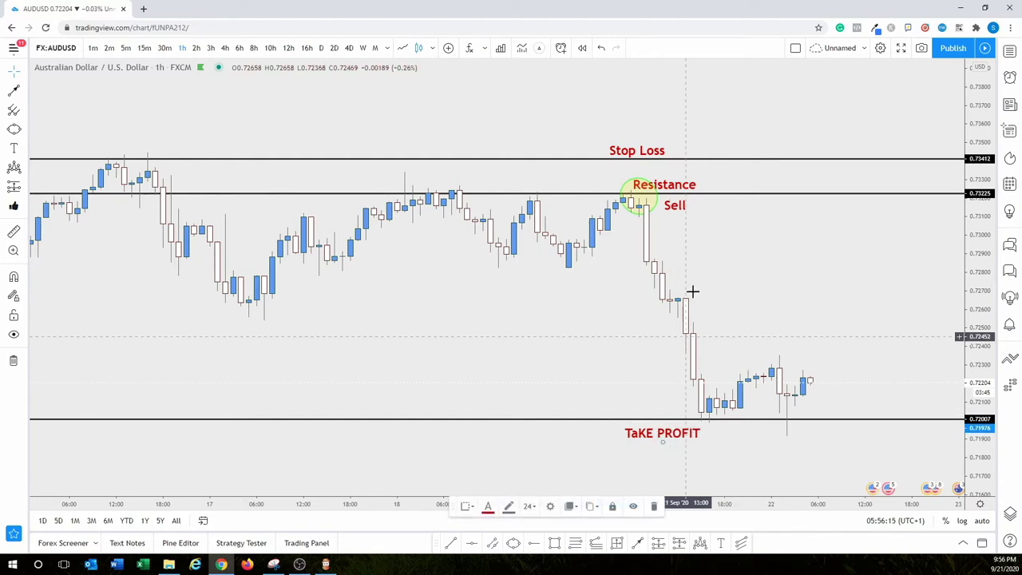
{"action": "key", "text": "Delete"}
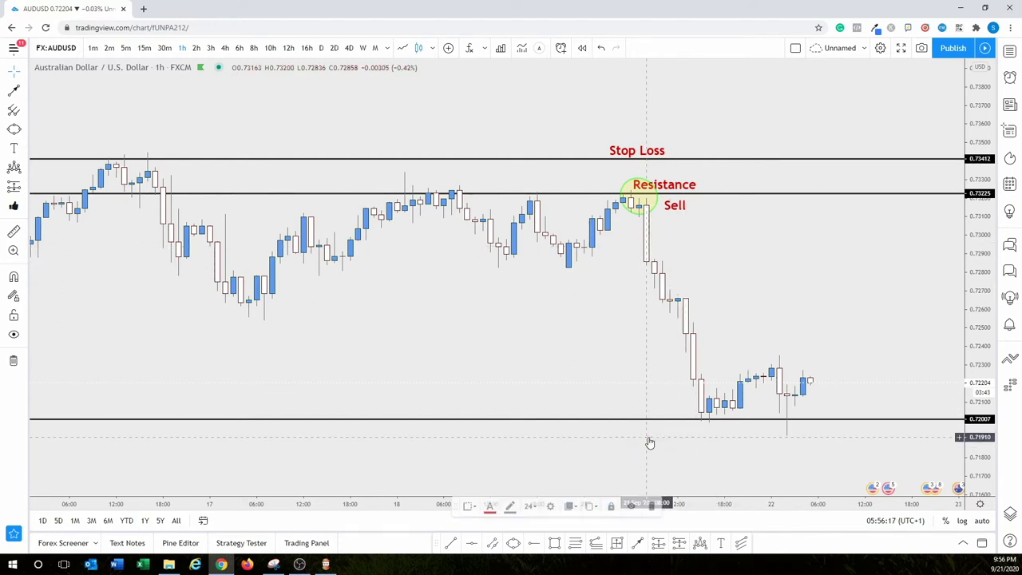
Step: Delete the Sell, Resistance and Stop Loss labels and the ellipse at the resistance line
{"action": "left_click_drag", "start_coordinate": [674, 199], "coordinate": [683, 192]}
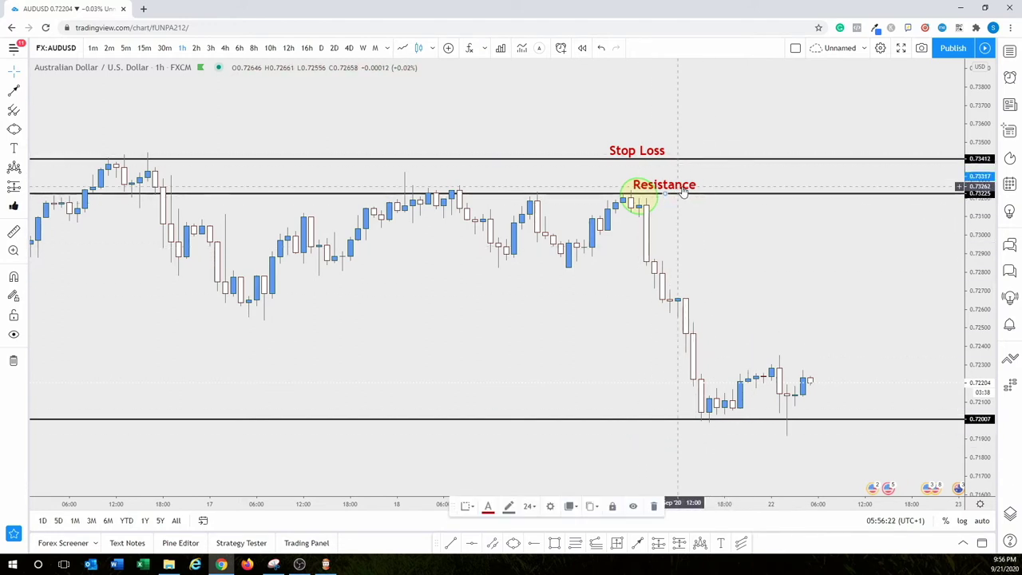
{"action": "key", "text": "Delete"}
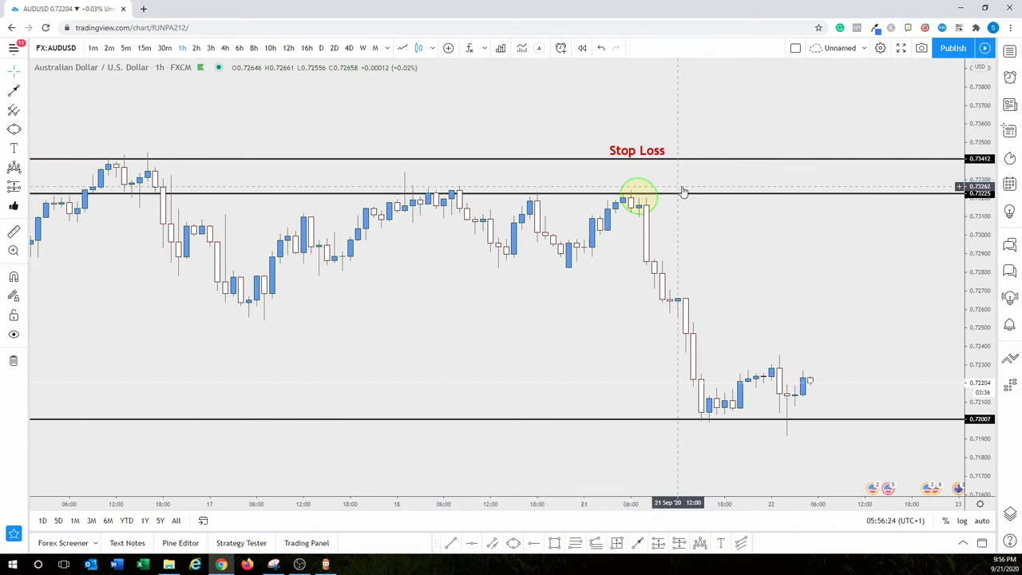
{"action": "left_click", "coordinate": [654, 191]}
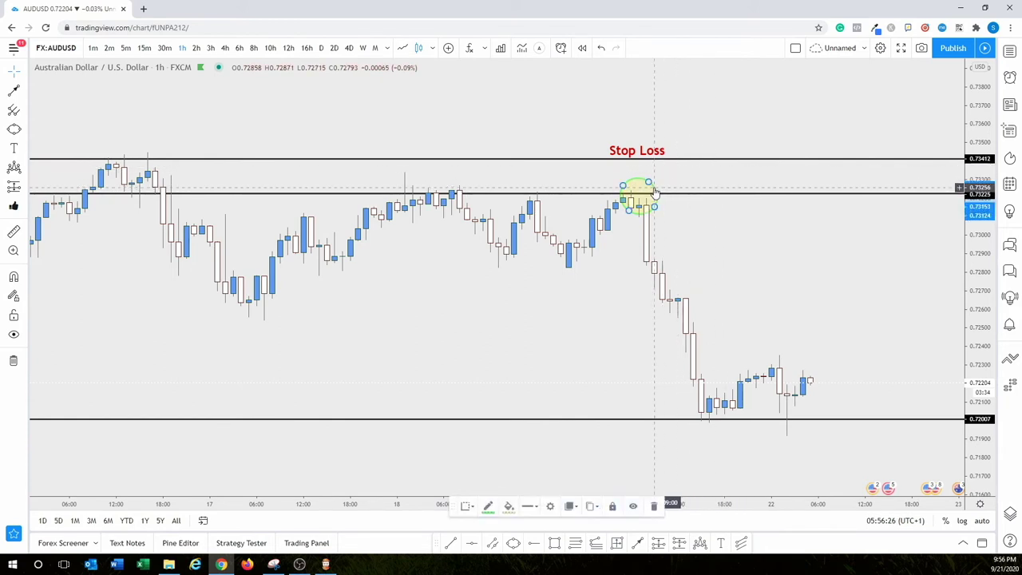
{"action": "key", "text": "Delete"}
{"action": "left_click", "coordinate": [645, 154]}
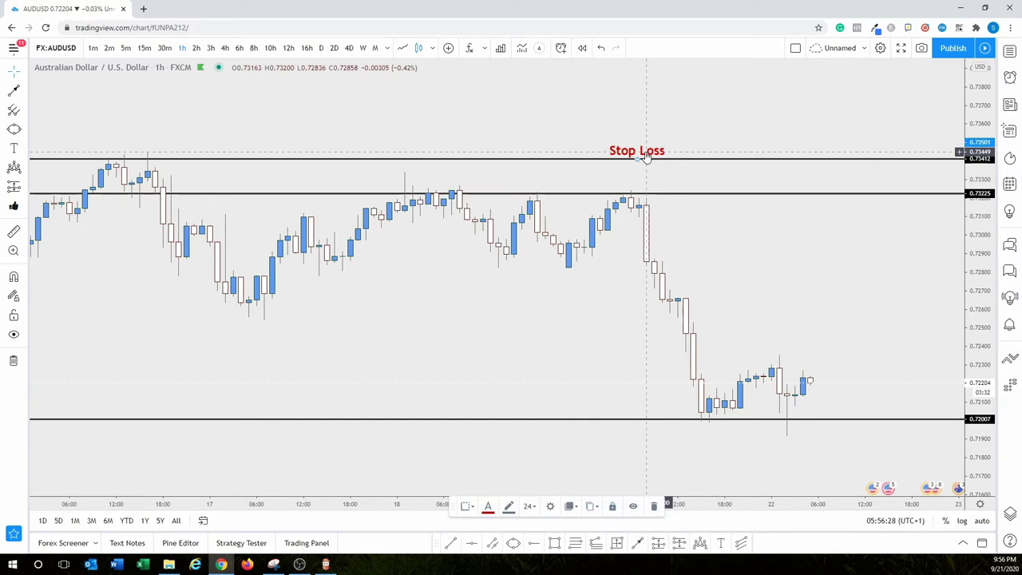
{"action": "key", "text": "Delete"}
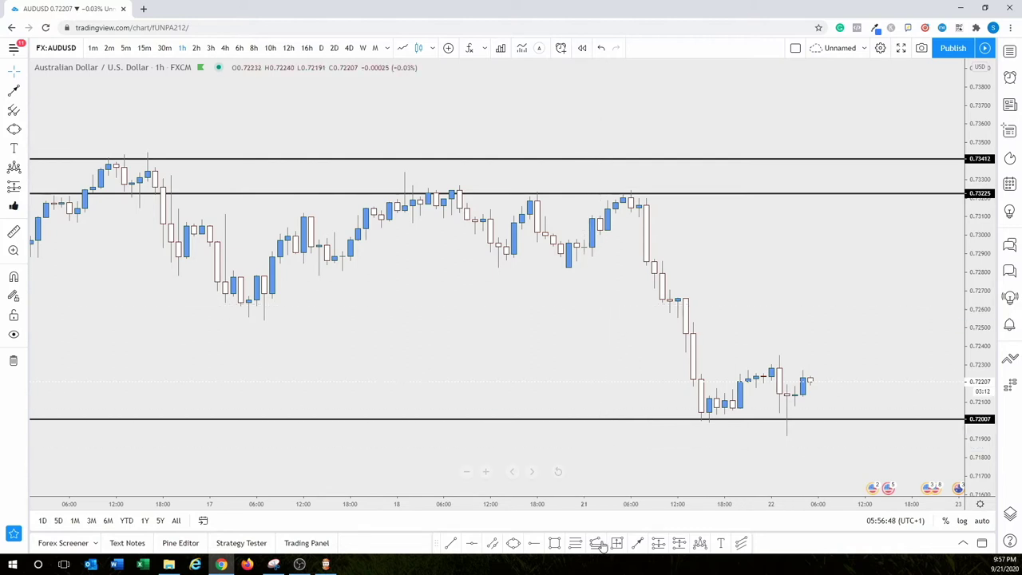
Step: Draw an arrow rising from just above the support line at the latest candle to just below the resistance line
{"action": "left_click", "coordinate": [637, 543]}
{"action": "left_click", "coordinate": [810, 406]}
{"action": "left_click", "coordinate": [919, 208]}
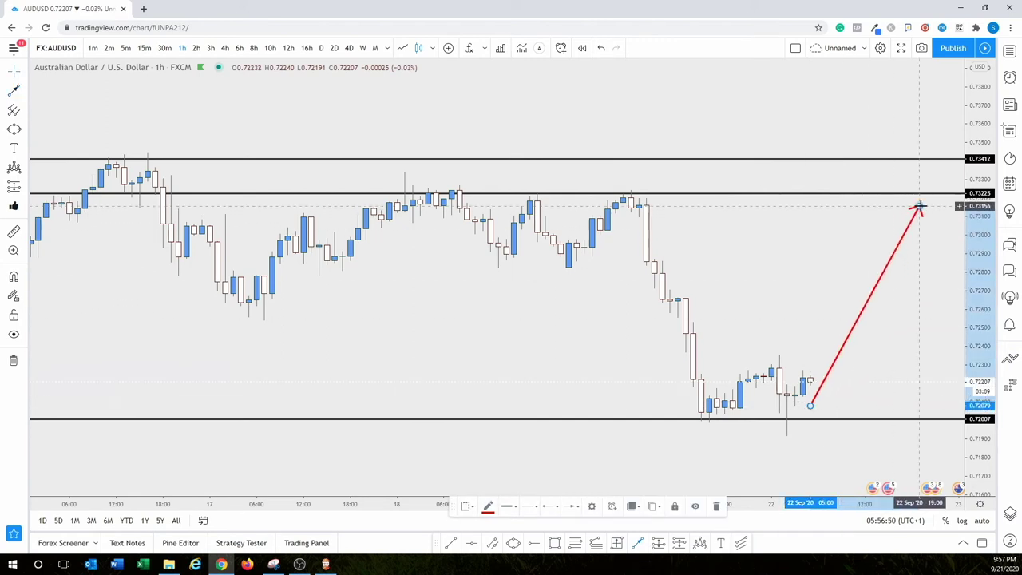
Step: Draw an arrow falling from the recent high to the first low at support, and move the rising arrow's start to the second low
{"action": "left_click", "coordinate": [637, 543]}
{"action": "left_click", "coordinate": [608, 202]}
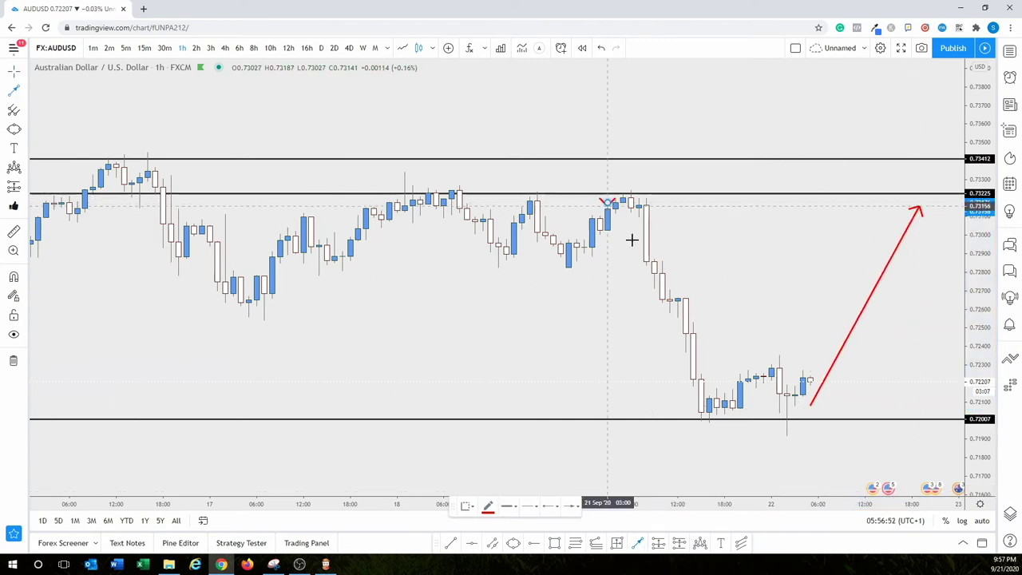
{"action": "left_click", "coordinate": [685, 407]}
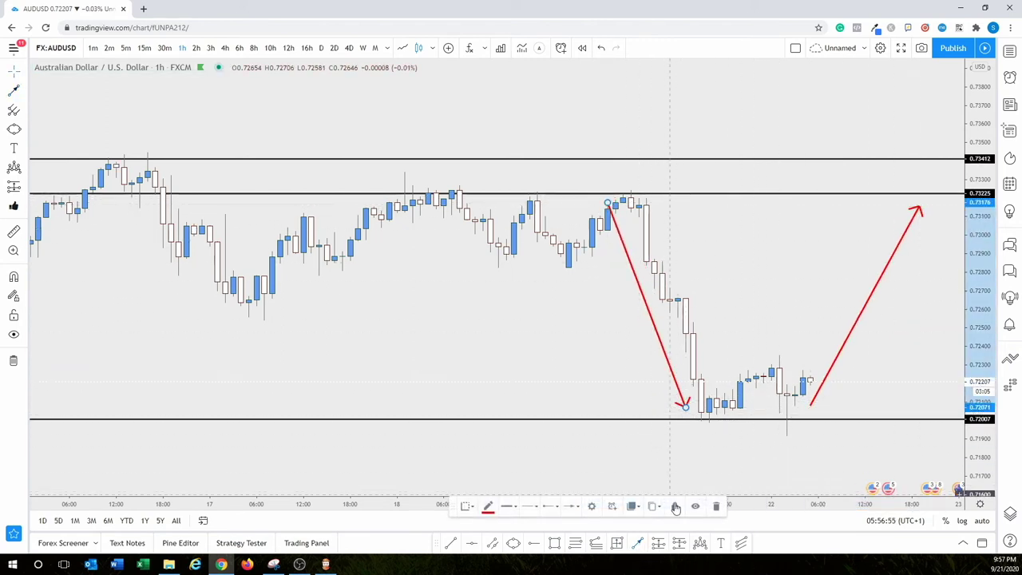
{"action": "left_click", "coordinate": [747, 419]}
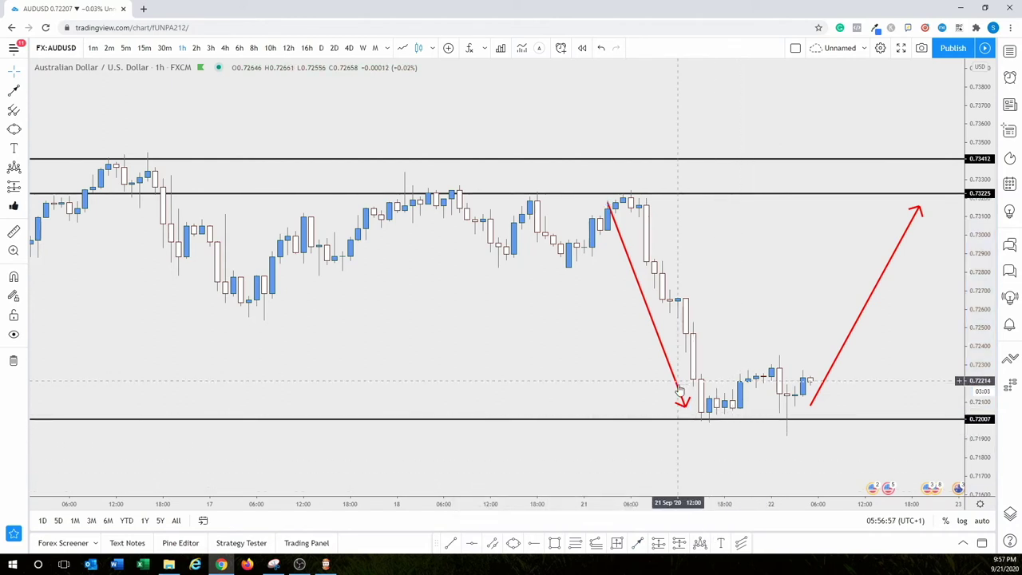
{"action": "left_click_drag", "start_coordinate": [684, 407], "coordinate": [694, 411]}
{"action": "left_click_drag", "start_coordinate": [810, 405], "coordinate": [779, 408]}
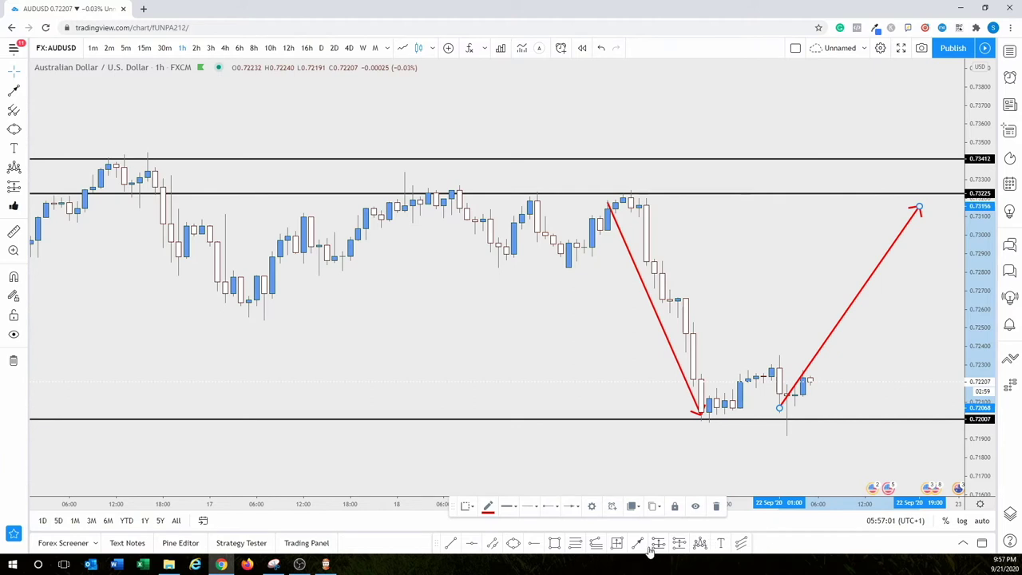
Step: Draw a small ellipse around the first low at the support line
{"action": "left_click", "coordinate": [512, 542]}
{"action": "left_click", "coordinate": [693, 402]}
{"action": "left_click", "coordinate": [724, 424]}
{"action": "left_click", "coordinate": [702, 427]}
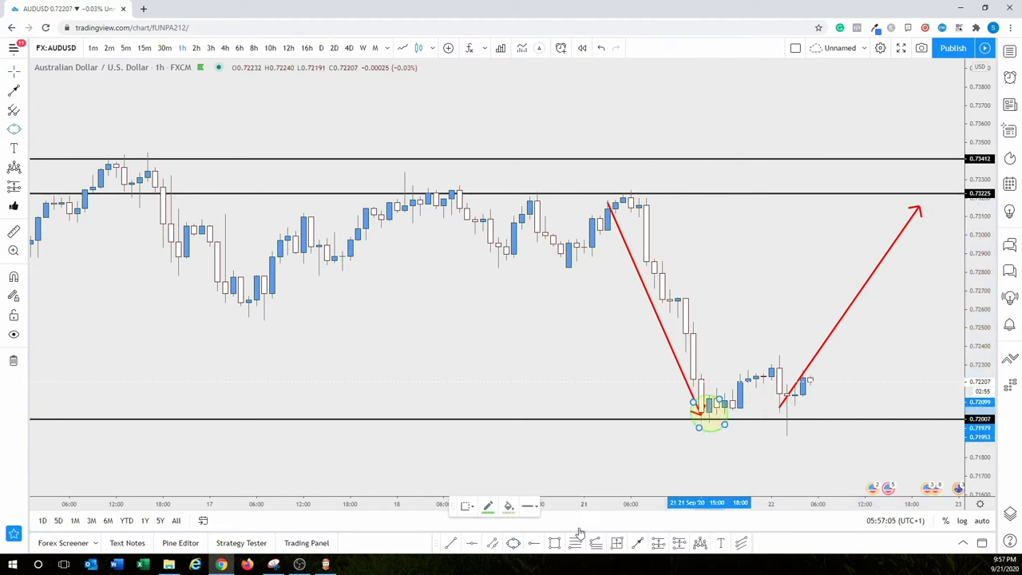
Step: Draw and reshape an ellipse around the second low at the support line, and move the rising arrow's start to its edge
{"action": "left_click", "coordinate": [781, 409]}
{"action": "left_click", "coordinate": [798, 429]}
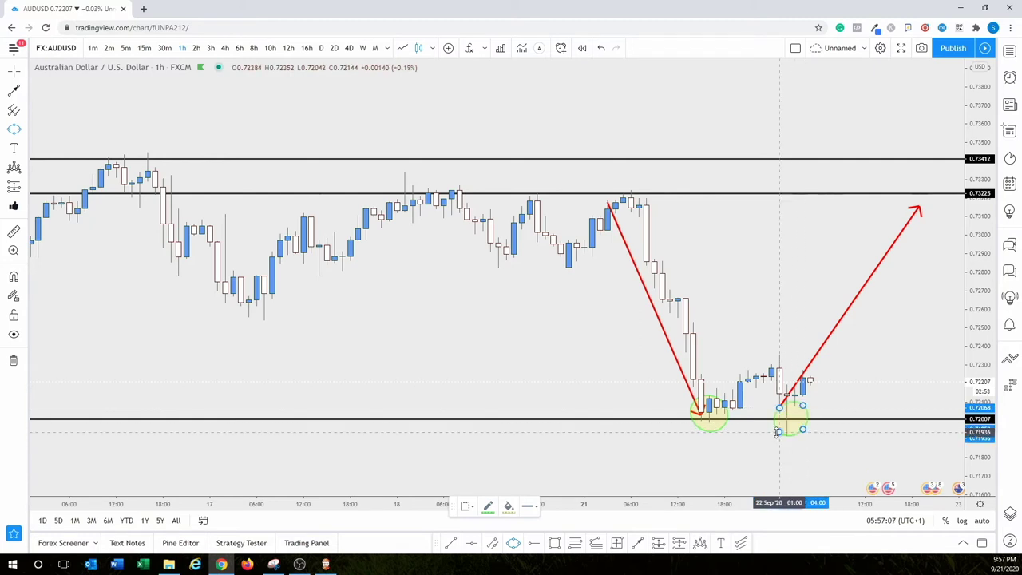
{"action": "left_click", "coordinate": [790, 412]}
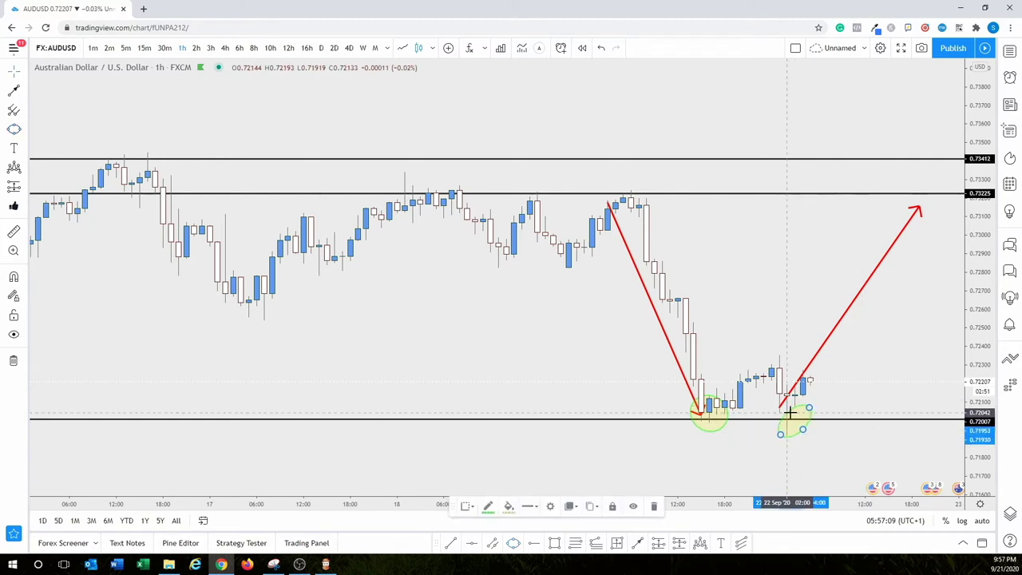
{"action": "left_click_drag", "start_coordinate": [781, 407], "coordinate": [810, 414]}
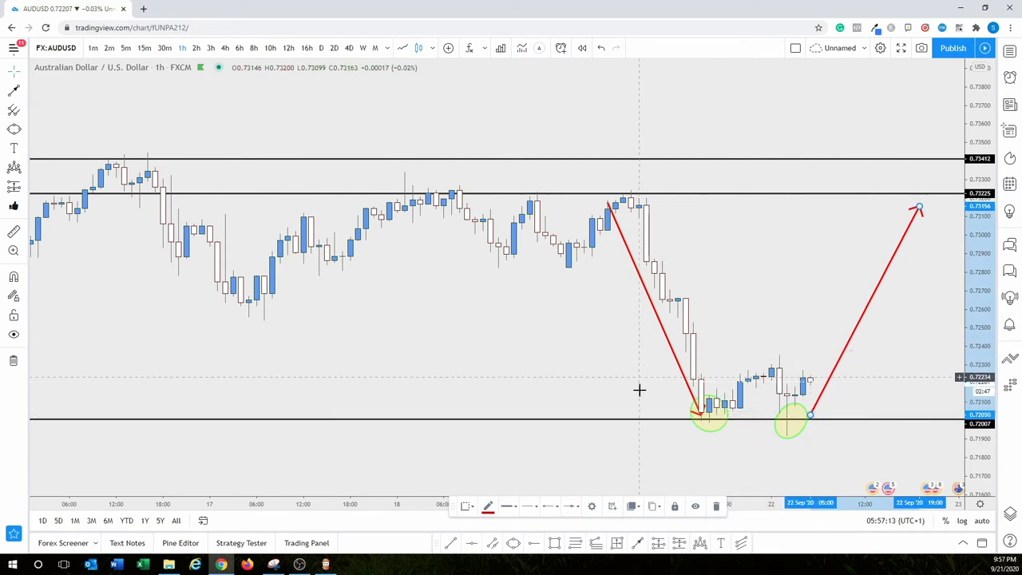
Step: Add the text label "Support" and place it below the support line between the two ellipses
{"action": "left_click", "coordinate": [720, 543]}
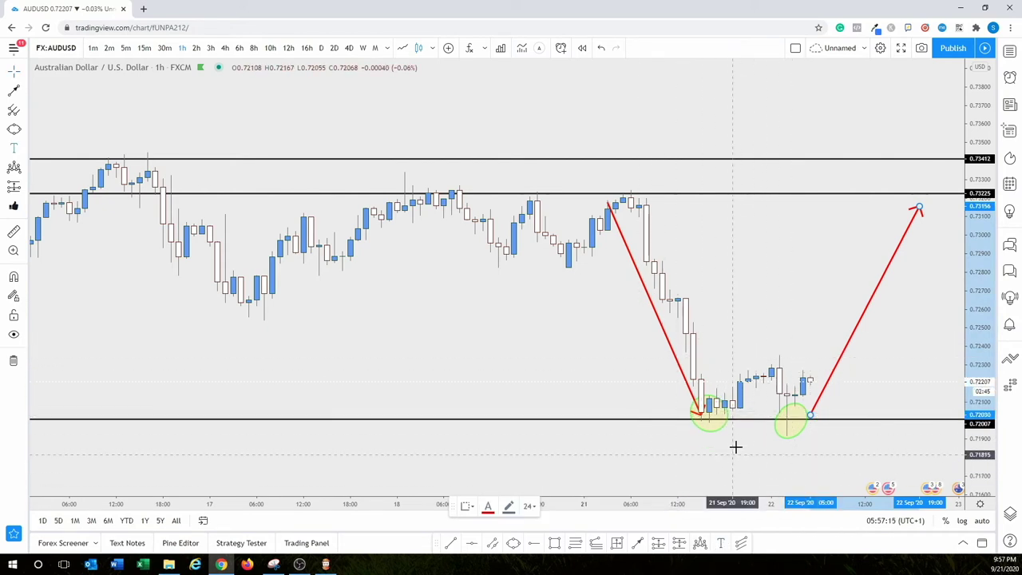
{"action": "left_click", "coordinate": [731, 438]}
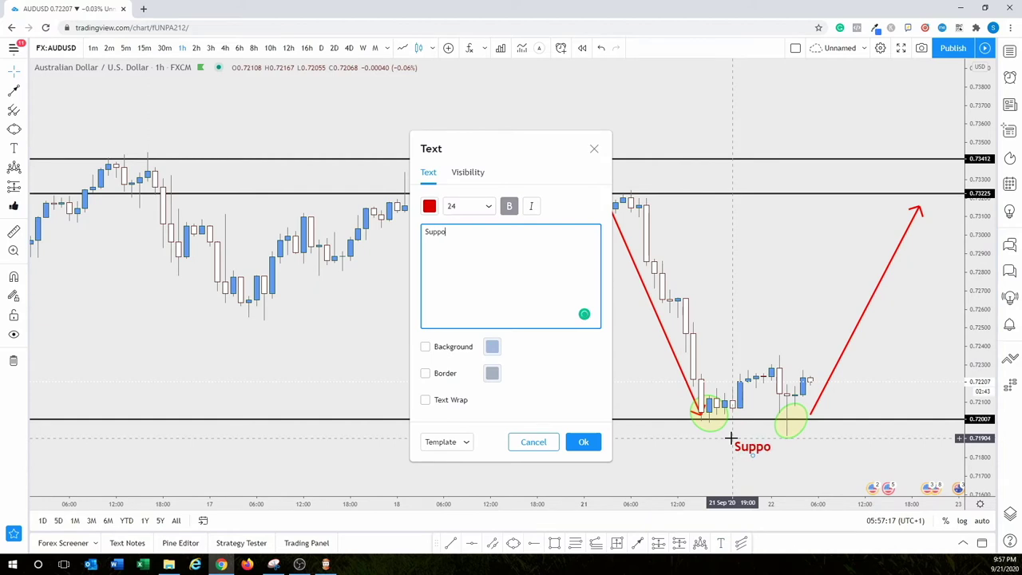
{"action": "left_click", "coordinate": [583, 441]}
{"action": "left_click_drag", "start_coordinate": [758, 448], "coordinate": [743, 439]}
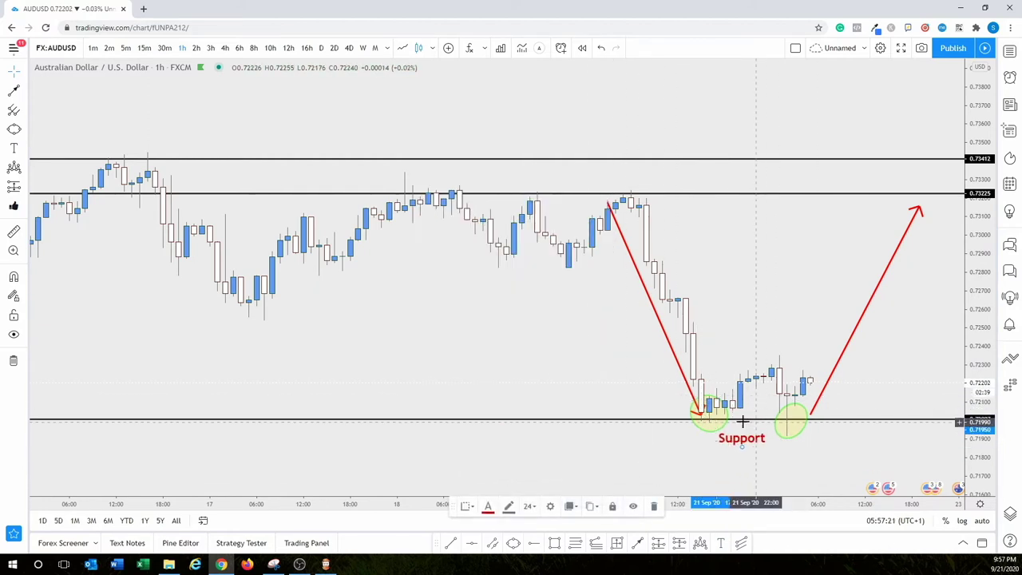
Step: Move the rising arrow's start into the second ellipse and center the Support label between the two ellipses
{"action": "left_click", "coordinate": [782, 420]}
{"action": "left_click", "coordinate": [810, 408]}
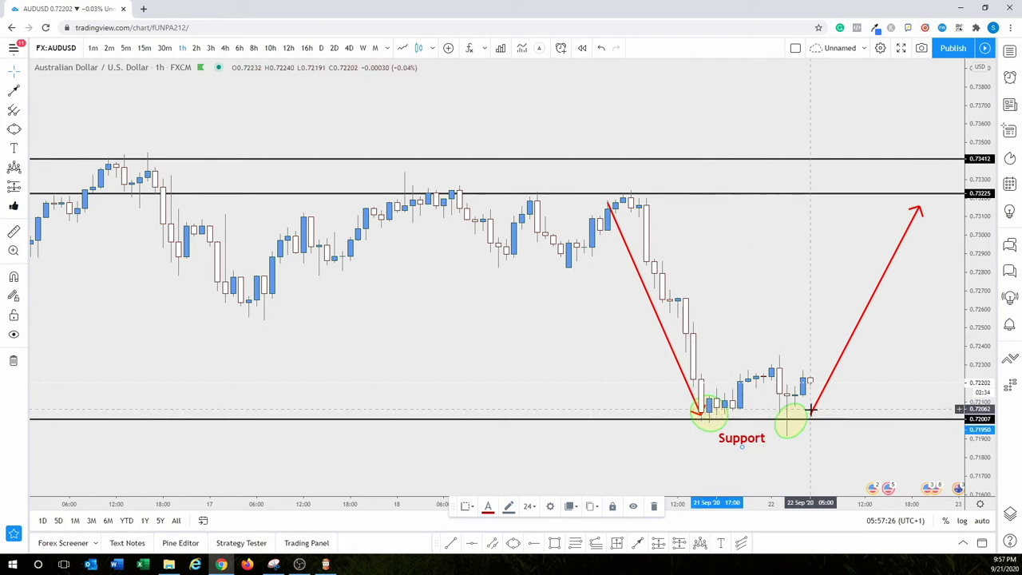
{"action": "left_click_drag", "start_coordinate": [811, 416], "coordinate": [802, 413]}
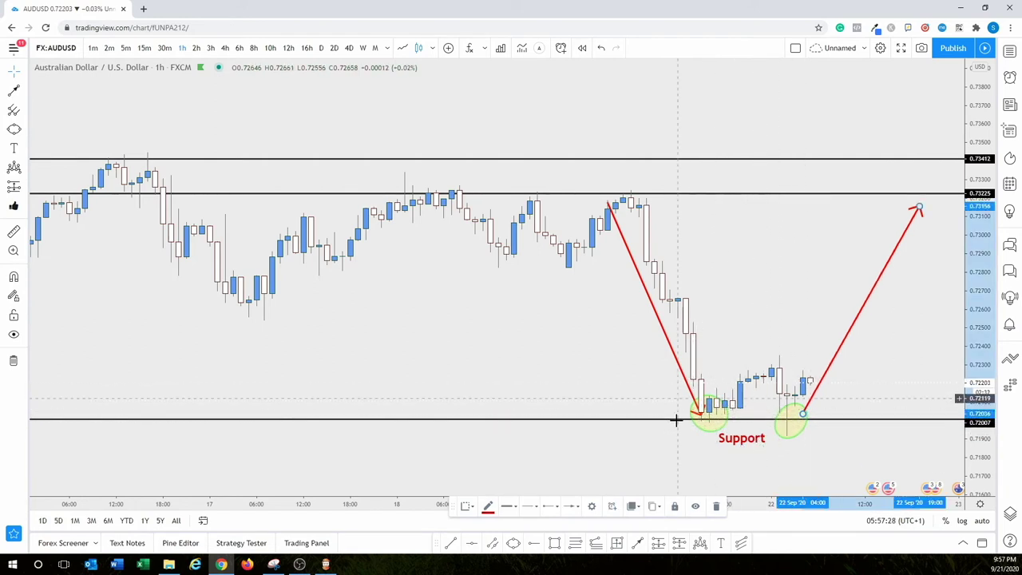
{"action": "left_click_drag", "start_coordinate": [743, 437], "coordinate": [751, 437]}
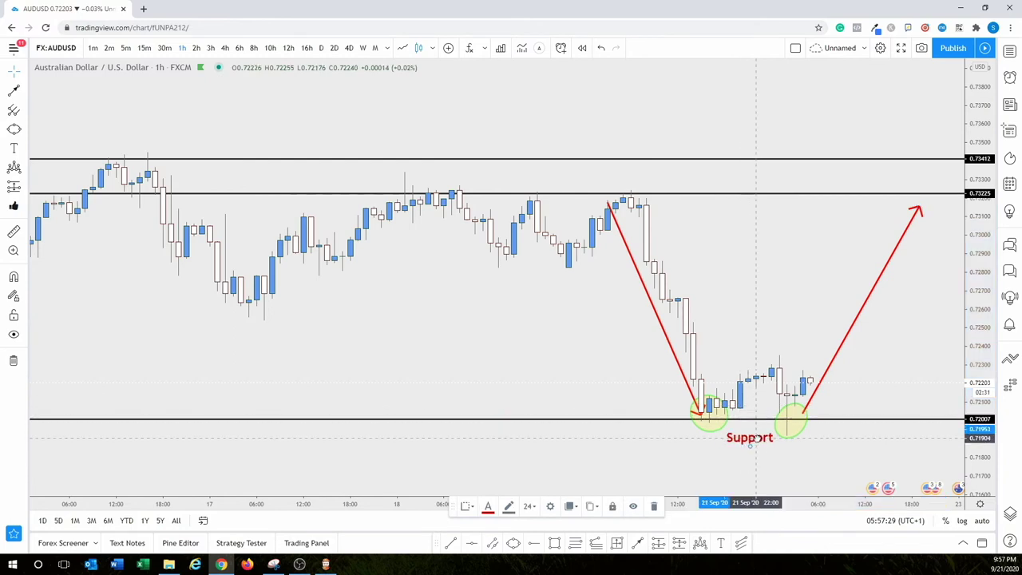
{"action": "left_click", "coordinate": [803, 414]}
{"action": "left_click_drag", "start_coordinate": [802, 415], "coordinate": [794, 411]}
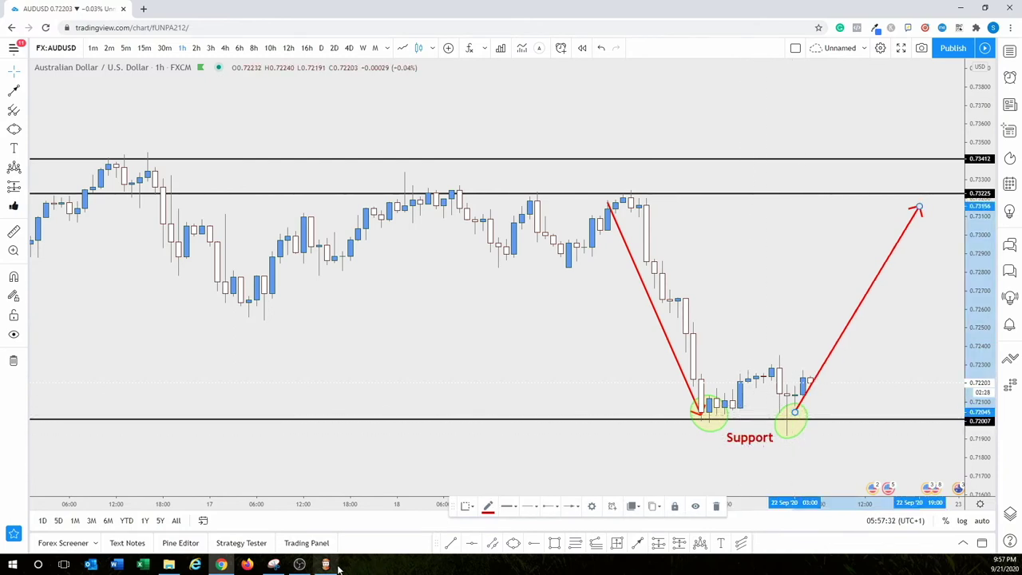
Step: Switch to MetaTrader and close the open 0.01 lot AUDUSD sell position
{"action": "left_click", "coordinate": [334, 566]}
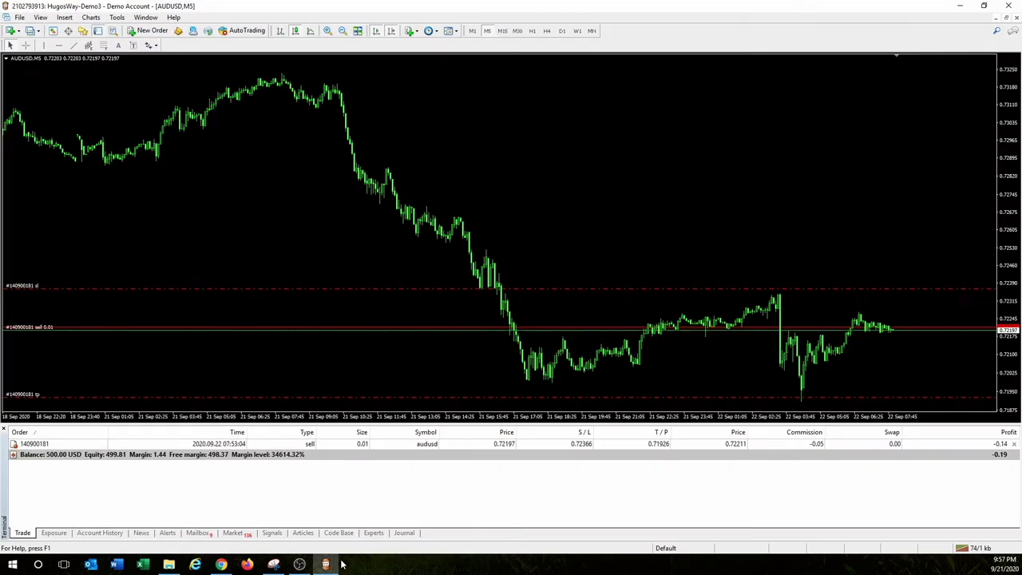
{"action": "left_click", "coordinate": [1014, 446]}
{"action": "left_click", "coordinate": [639, 265]}
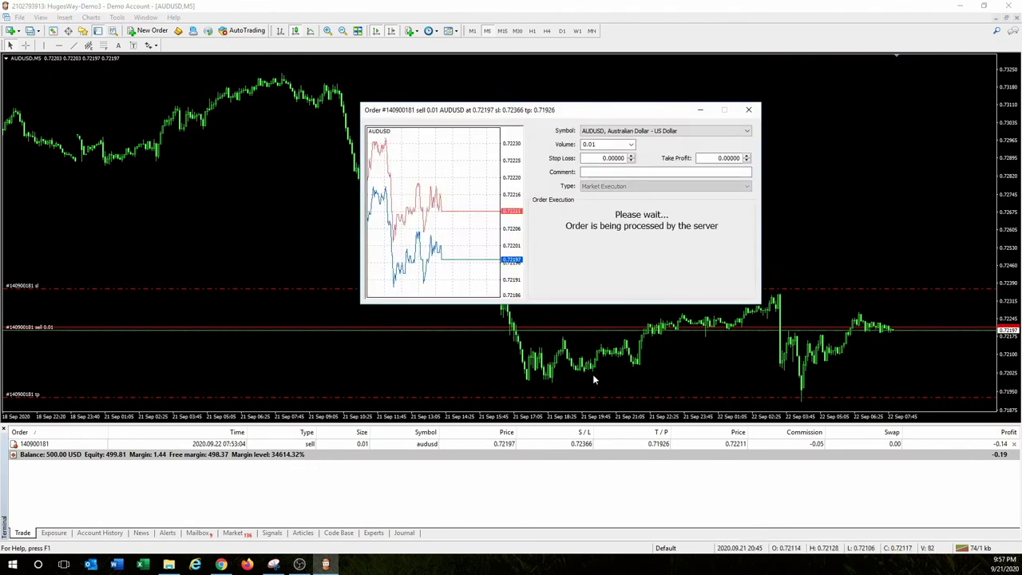
Step: Place a market buy order for 0.01 lot of AUDUSD without a stop loss or take profit
{"action": "left_click", "coordinate": [154, 34]}
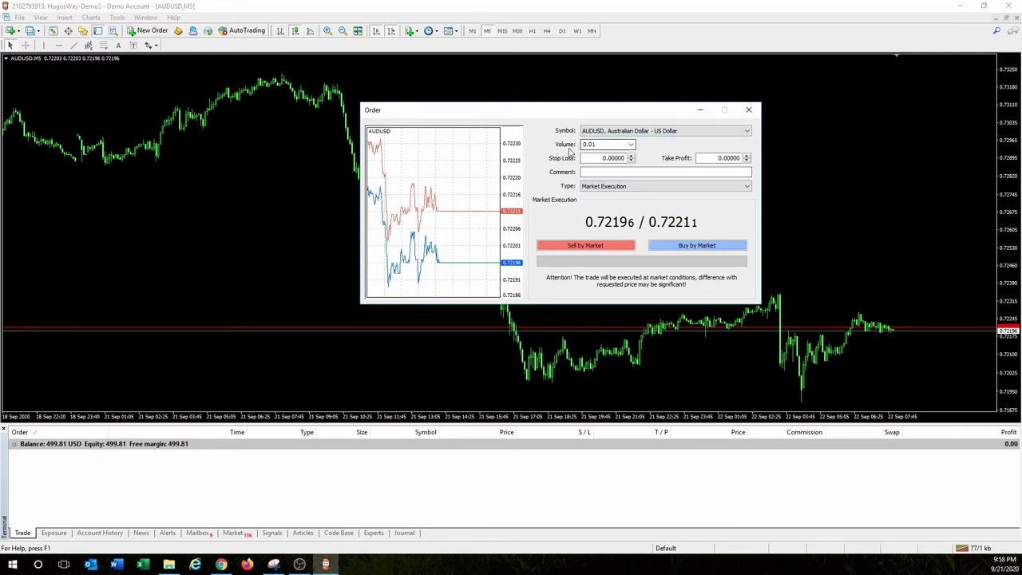
{"action": "left_click", "coordinate": [631, 144]}
{"action": "left_click", "coordinate": [630, 146]}
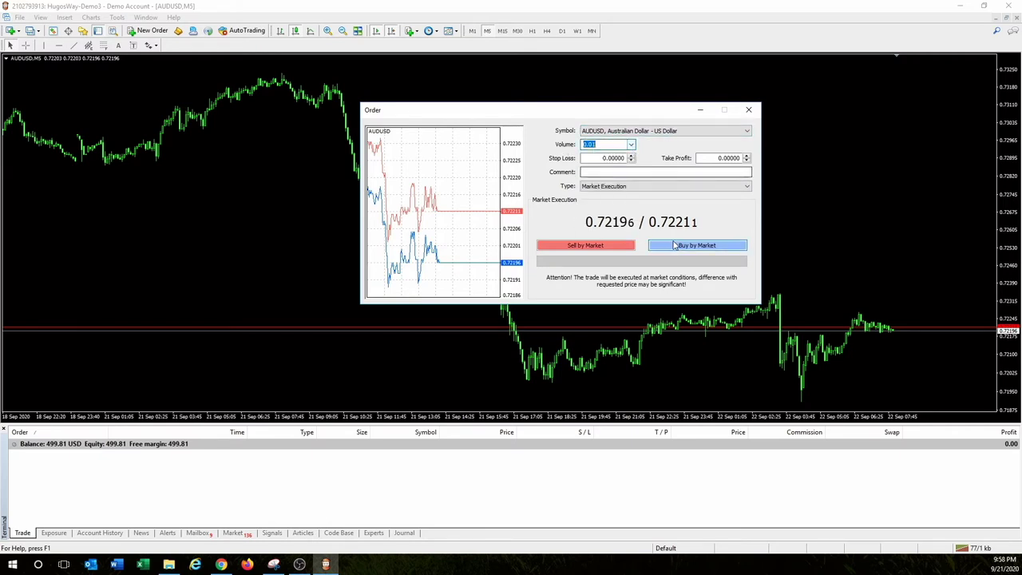
{"action": "left_click", "coordinate": [613, 190]}
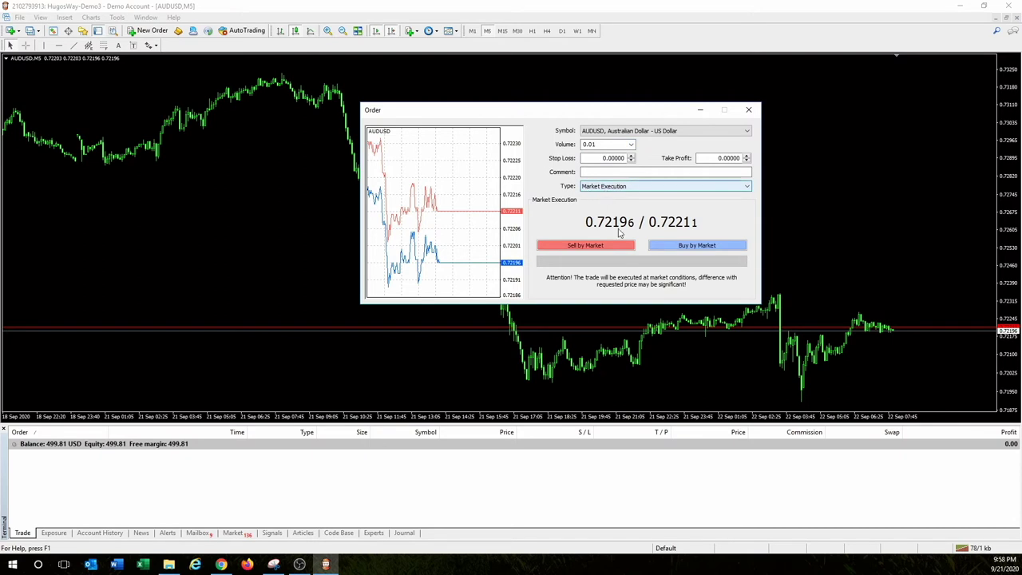
{"action": "left_click", "coordinate": [688, 248]}
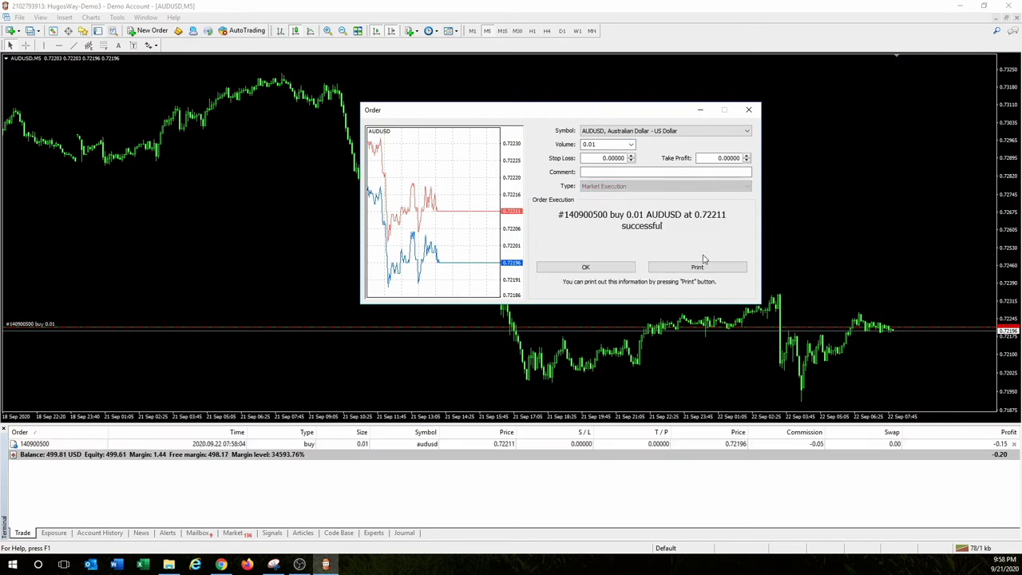
{"action": "left_click", "coordinate": [627, 266]}
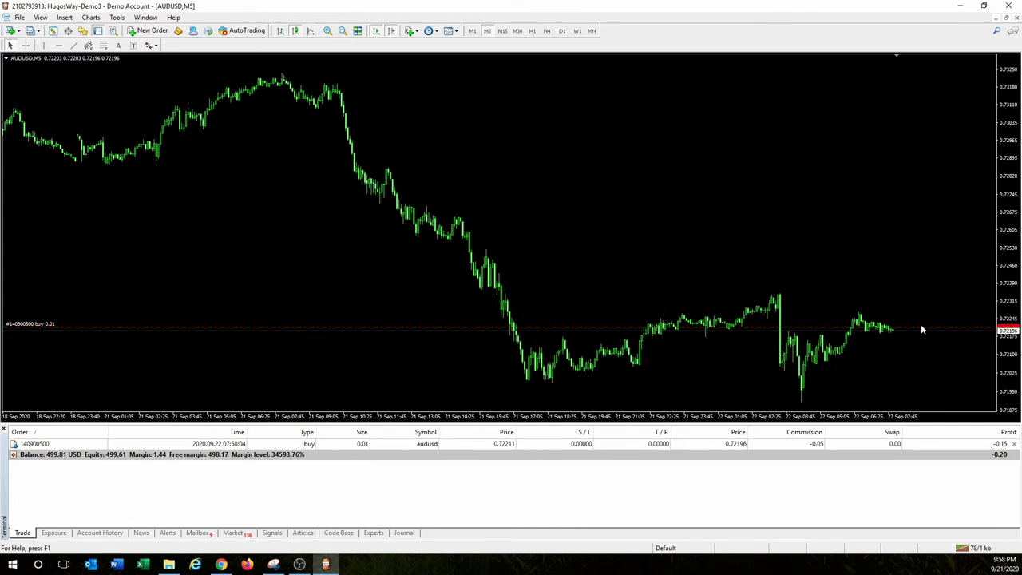
Step: Set the AUDUSD buy position's stop loss to 0.71950
{"action": "double_click", "coordinate": [926, 443]}
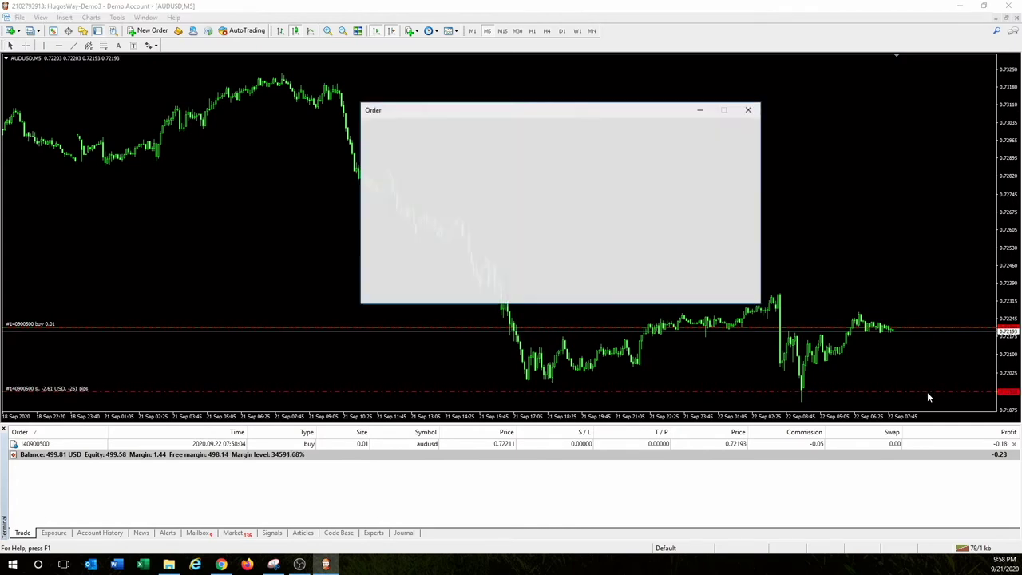
{"action": "left_click", "coordinate": [622, 265]}
{"action": "left_click", "coordinate": [611, 268]}
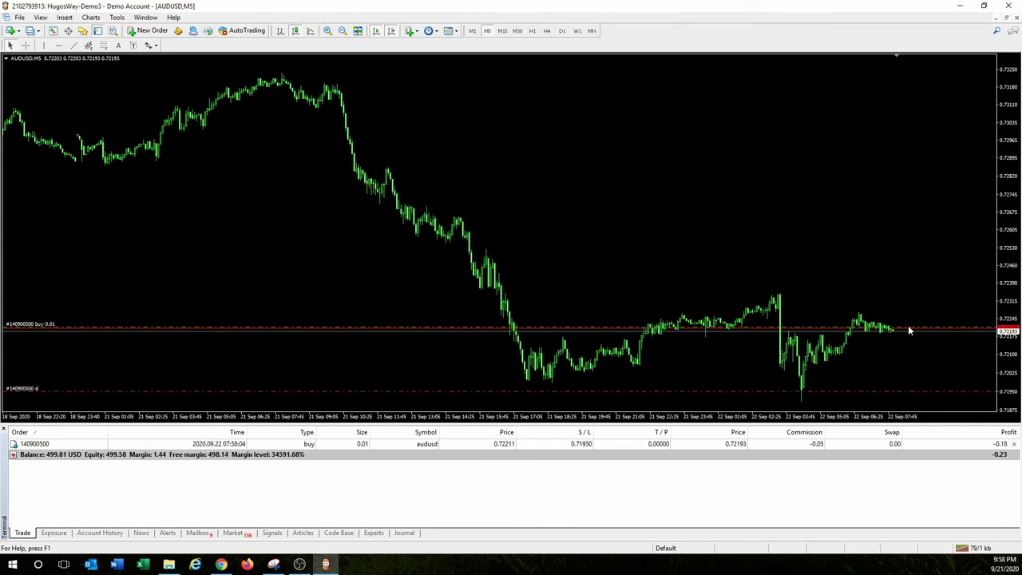
Step: Set the AUDUSD buy position's take profit to 0.72923
{"action": "left_click_drag", "start_coordinate": [906, 325], "coordinate": [887, 148]}
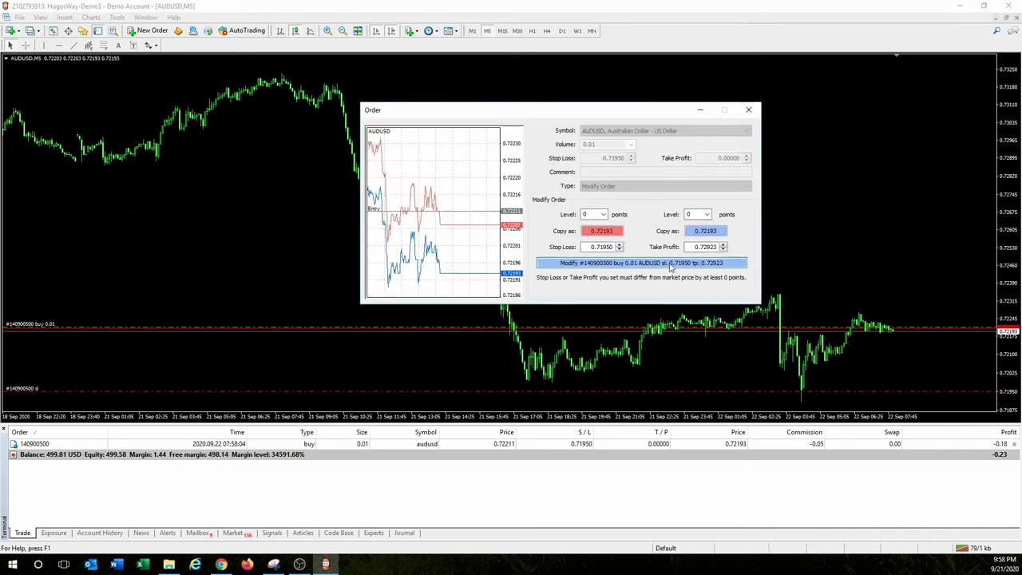
{"action": "left_click", "coordinate": [653, 263]}
{"action": "left_click", "coordinate": [589, 268]}
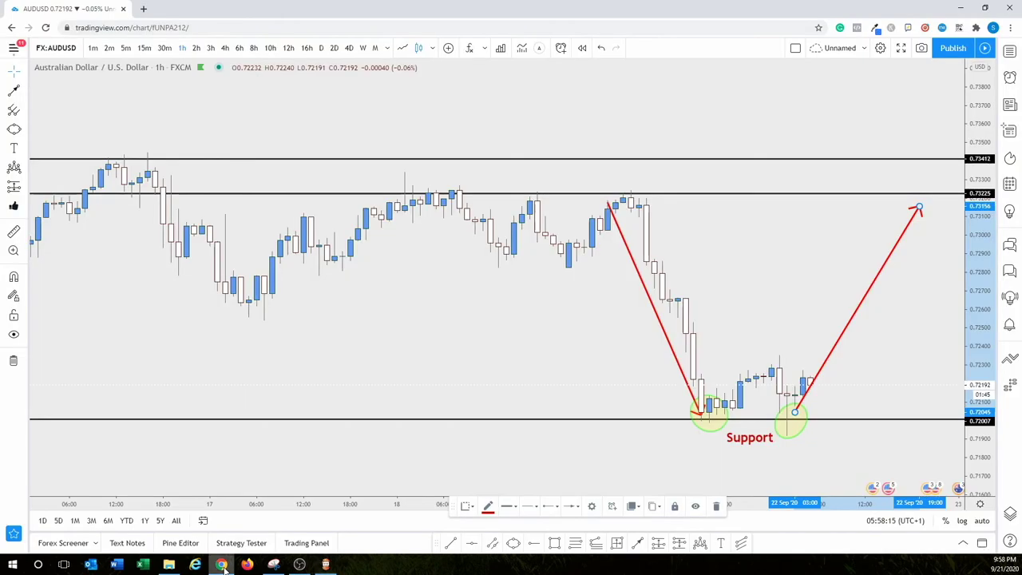
Step: Switch to TradingView and place a narrow long position just after the latest candle, with its entry at about 0.72191
{"action": "left_click", "coordinate": [221, 564]}
{"action": "left_click_drag", "start_coordinate": [855, 376], "coordinate": [700, 354]}
{"action": "left_click_drag", "start_coordinate": [639, 392], "coordinate": [622, 391]}
{"action": "left_click", "coordinate": [691, 407]}
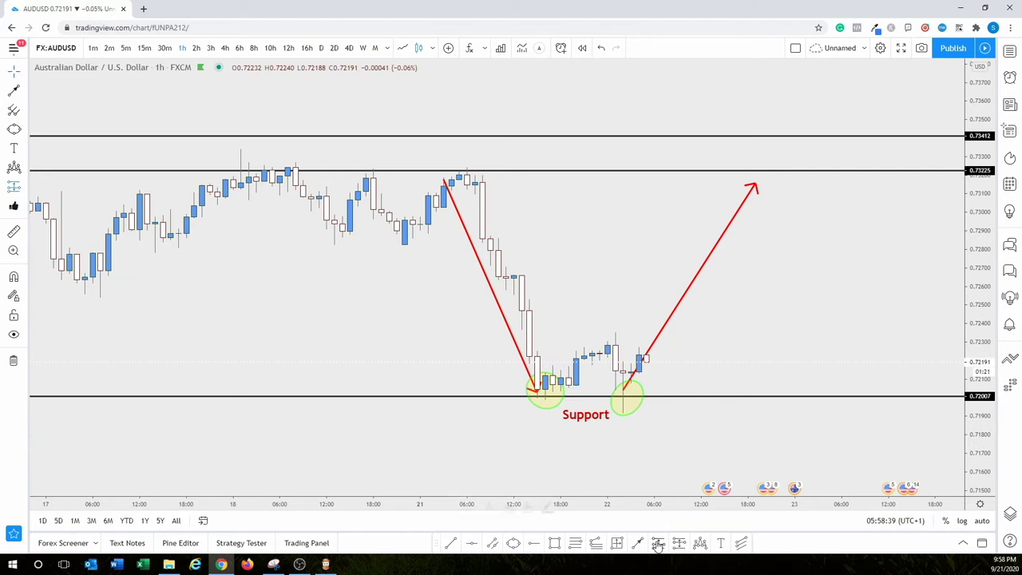
{"action": "left_click", "coordinate": [657, 544]}
{"action": "left_click", "coordinate": [662, 391]}
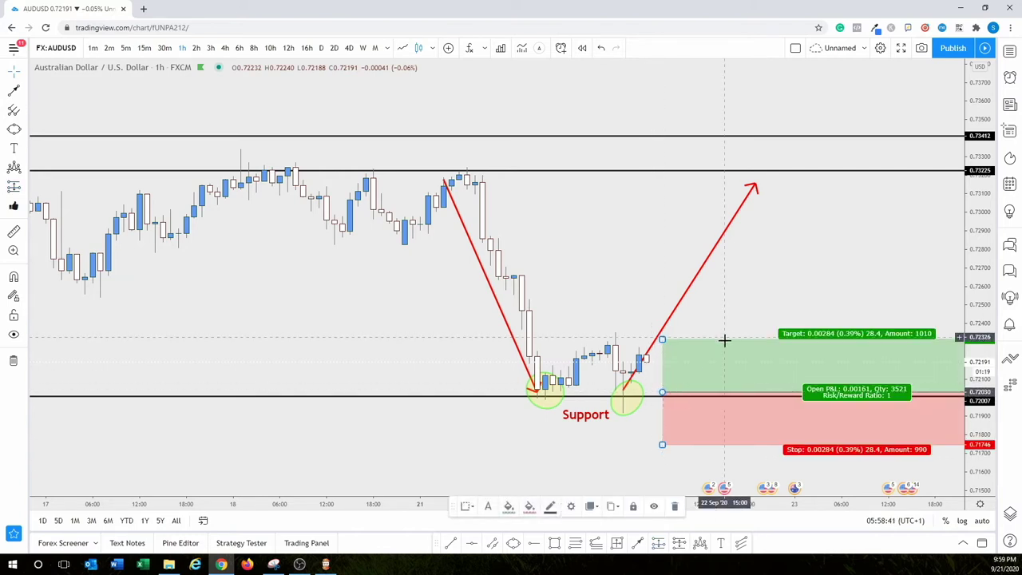
{"action": "left_click_drag", "start_coordinate": [780, 368], "coordinate": [530, 357]}
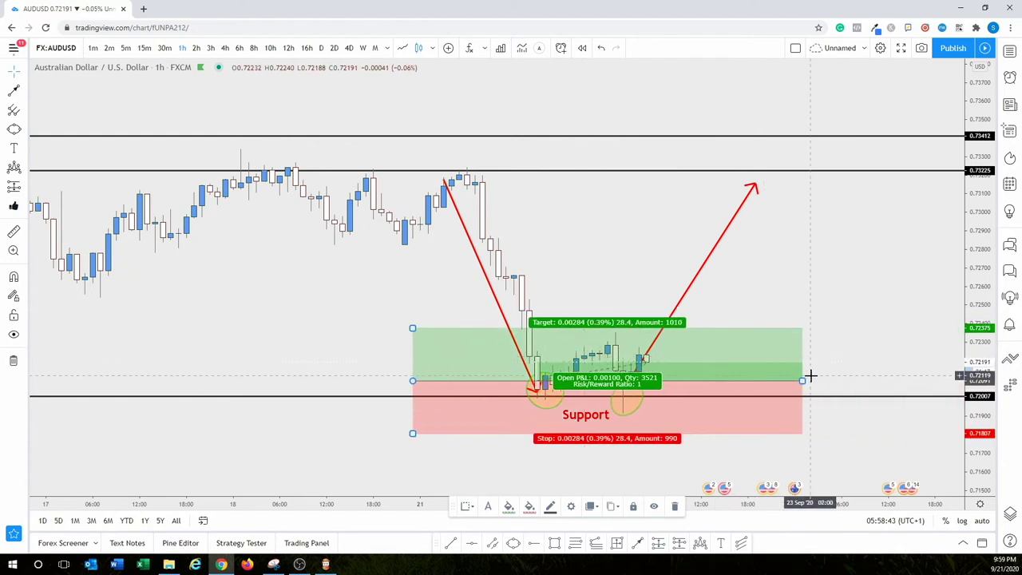
{"action": "left_click_drag", "start_coordinate": [802, 381], "coordinate": [581, 381]}
{"action": "left_click_drag", "start_coordinate": [485, 355], "coordinate": [756, 337]}
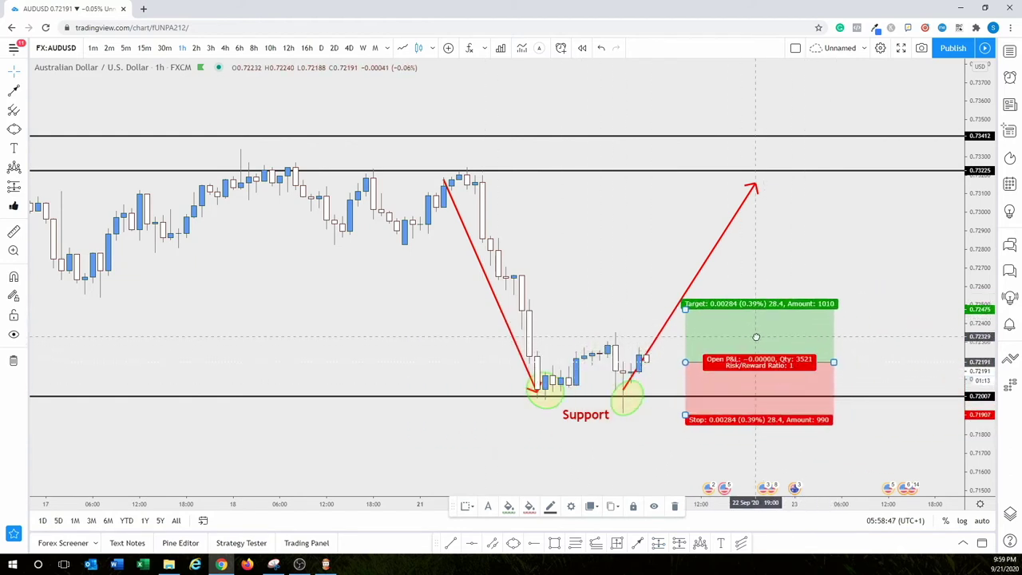
Step: Stretch the long position's target to 0.73213 and its stop to 0.71870, and move the rising arrow's tip to the lower resistance line
{"action": "left_click_drag", "start_coordinate": [685, 303], "coordinate": [699, 167]}
{"action": "left_click_drag", "start_coordinate": [698, 421], "coordinate": [629, 416]}
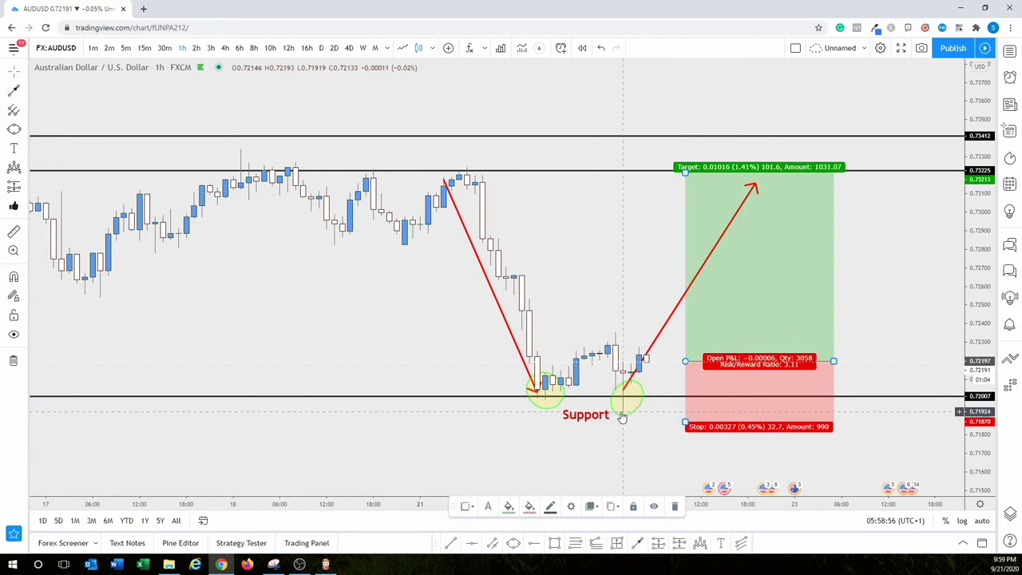
{"action": "left_click", "coordinate": [880, 416]}
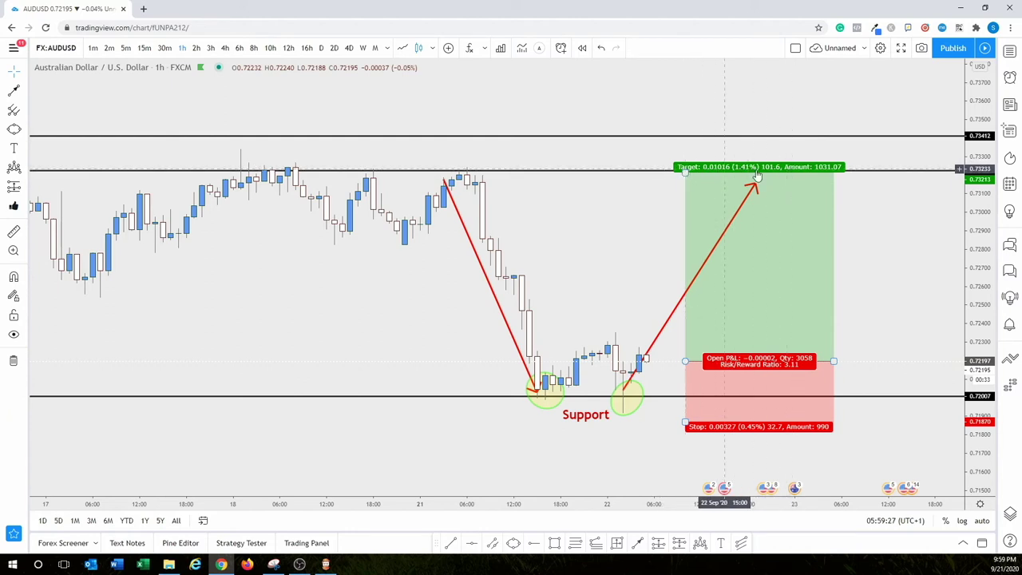
{"action": "left_click_drag", "start_coordinate": [755, 186], "coordinate": [747, 174]}
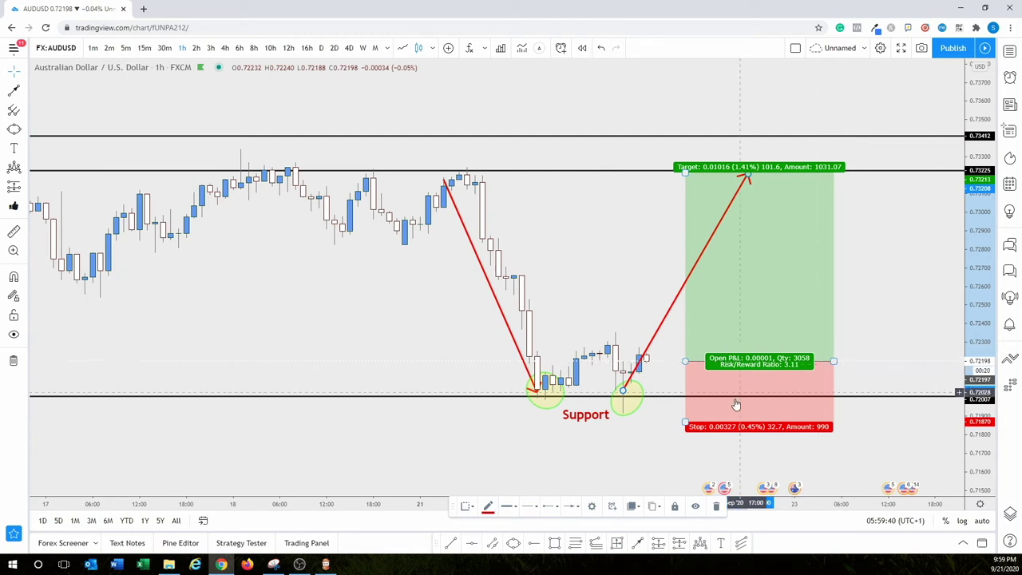
Step: Set the long position's account size to 500 USD
{"action": "left_click", "coordinate": [825, 366]}
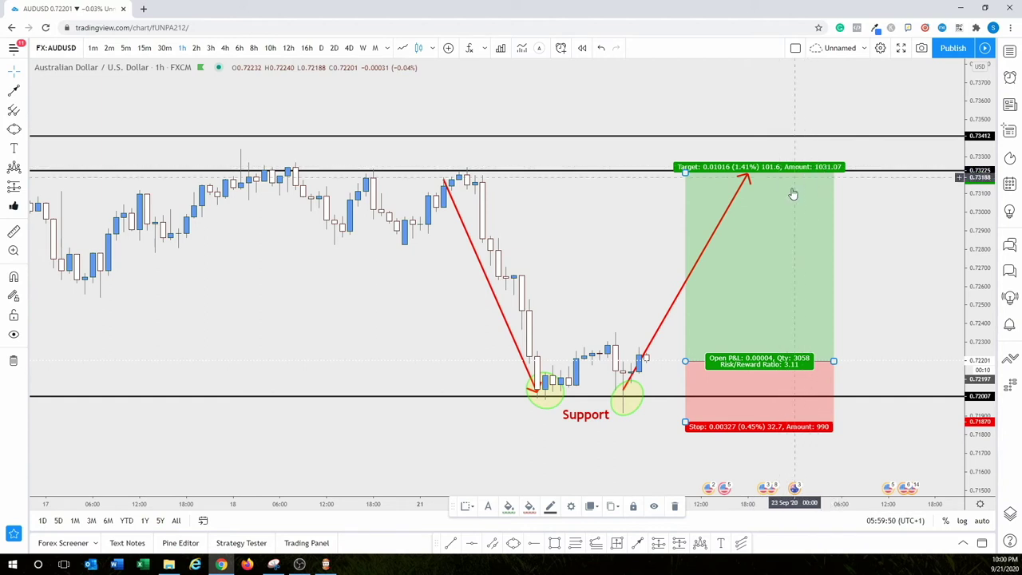
{"action": "double_click", "coordinate": [822, 365]}
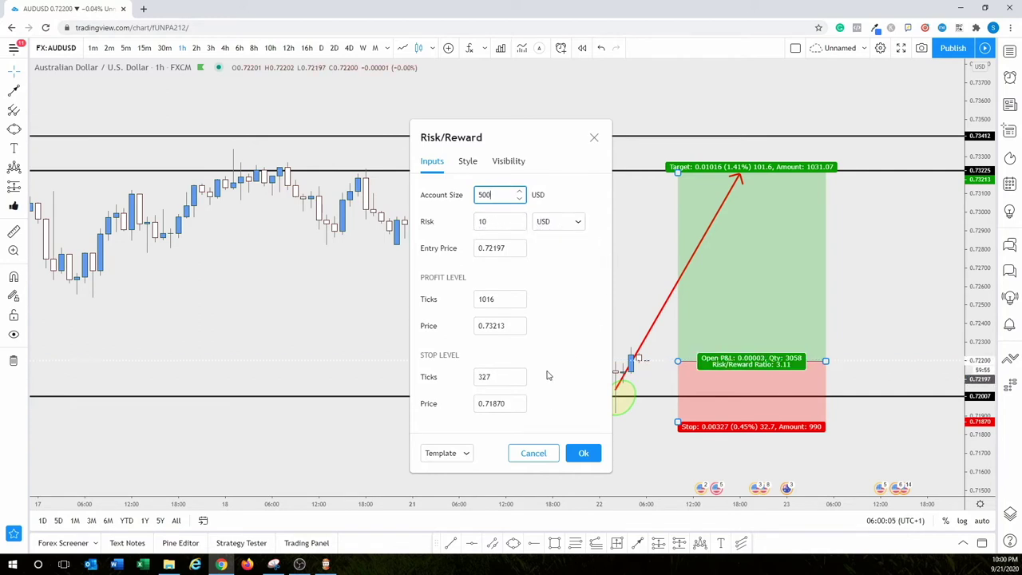
{"action": "left_click", "coordinate": [584, 453]}
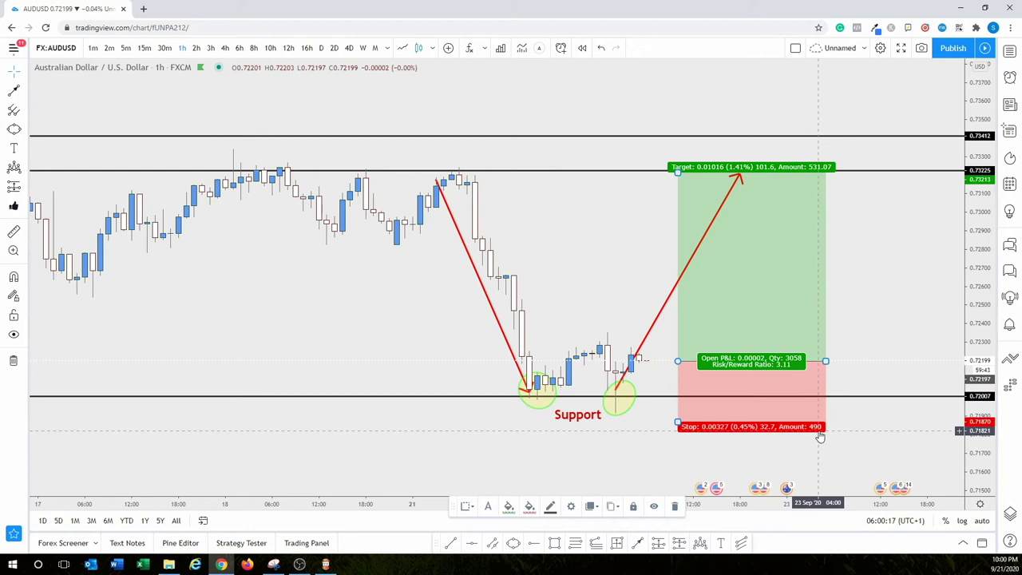
Step: Shift the rising arrow slightly earlier in time and review the long position's risk and reward inputs
{"action": "left_click", "coordinate": [614, 391]}
{"action": "left_click_drag", "start_coordinate": [739, 175], "coordinate": [732, 175]}
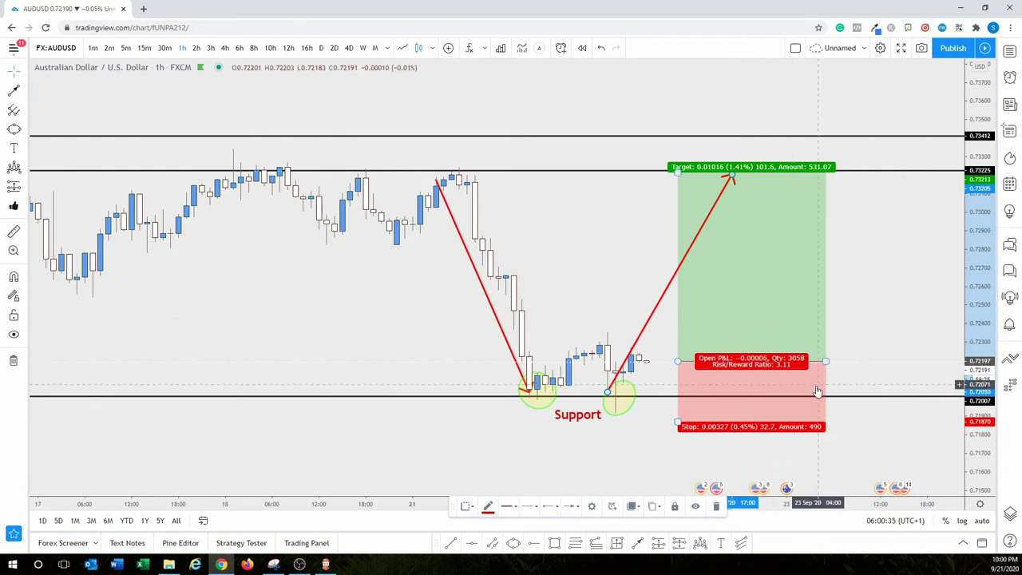
{"action": "double_click", "coordinate": [815, 412]}
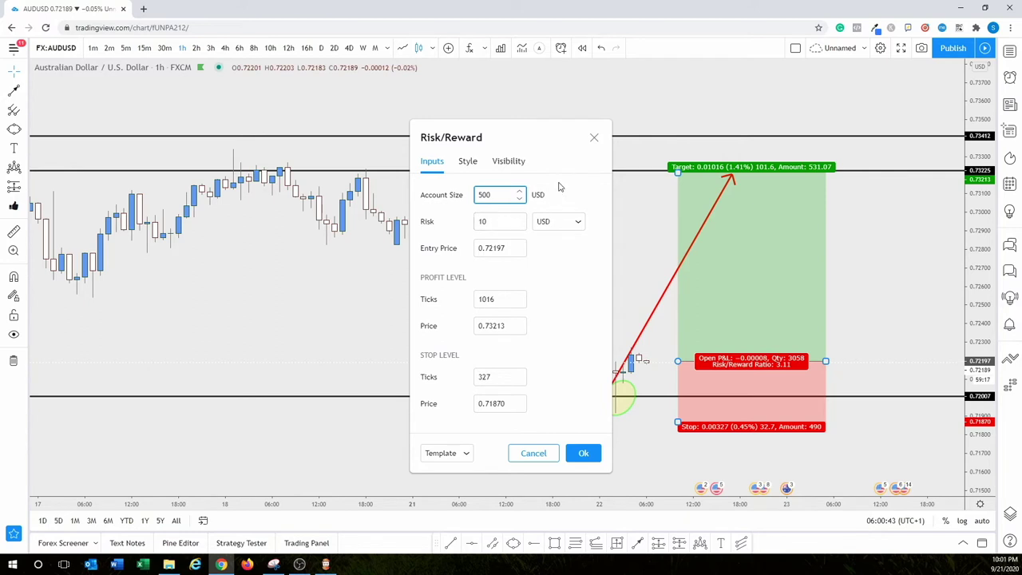
{"action": "left_click", "coordinate": [593, 139]}
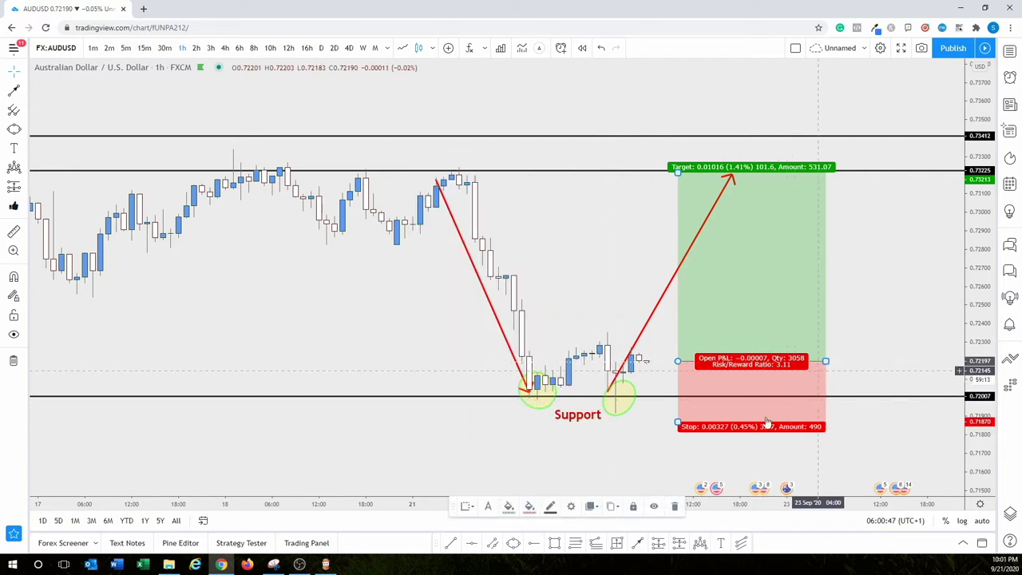
Step: Add the text label "Buy" beside the long position and align it with the entry level
{"action": "left_click", "coordinate": [723, 543]}
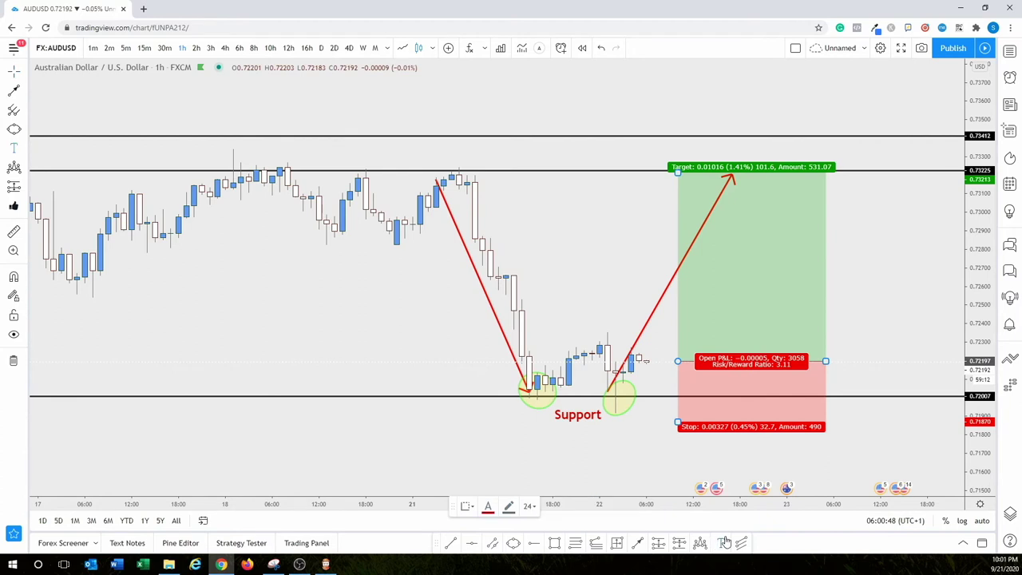
{"action": "left_click", "coordinate": [841, 365]}
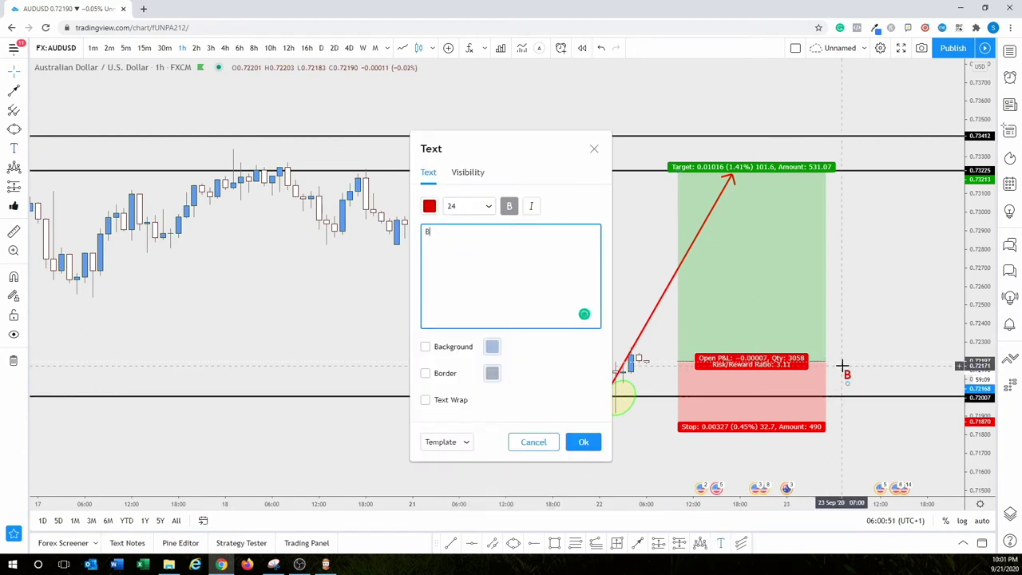
{"action": "left_click", "coordinate": [583, 441]}
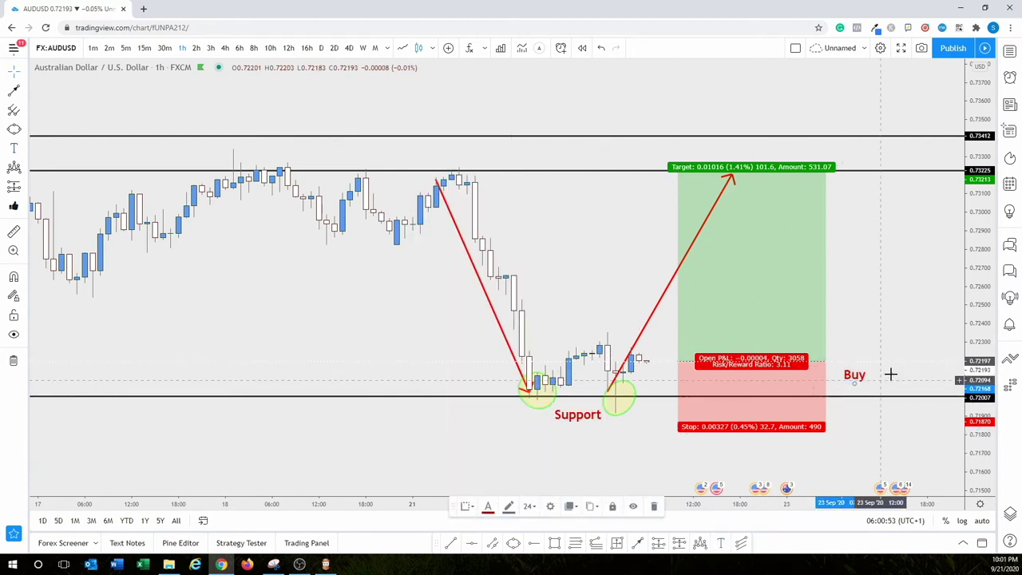
{"action": "left_click_drag", "start_coordinate": [854, 374], "coordinate": [846, 363]}
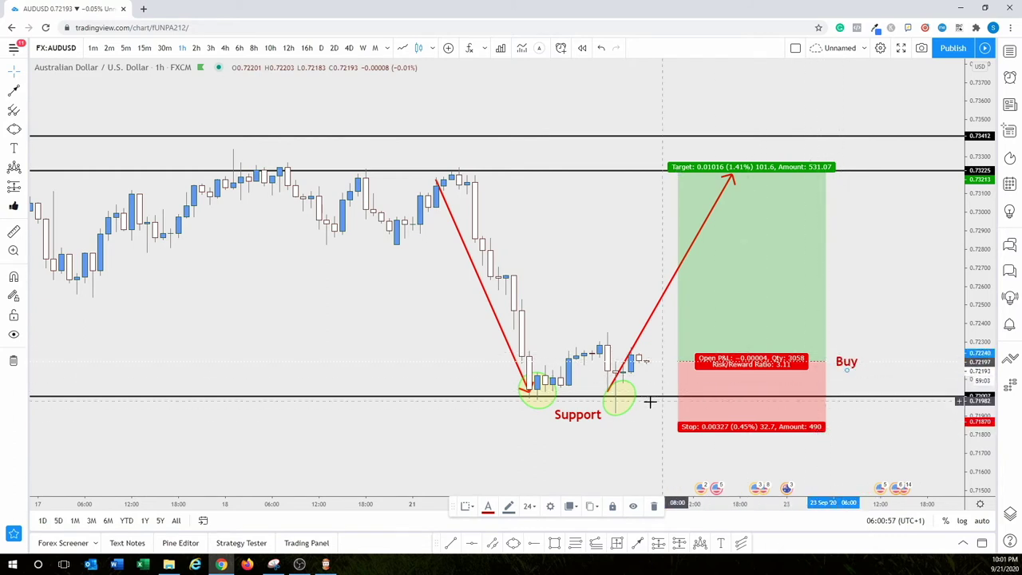
Step: Extend the falling arrow's tip through the support line to about 0.71815
{"action": "left_click_drag", "start_coordinate": [527, 391], "coordinate": [566, 432]}
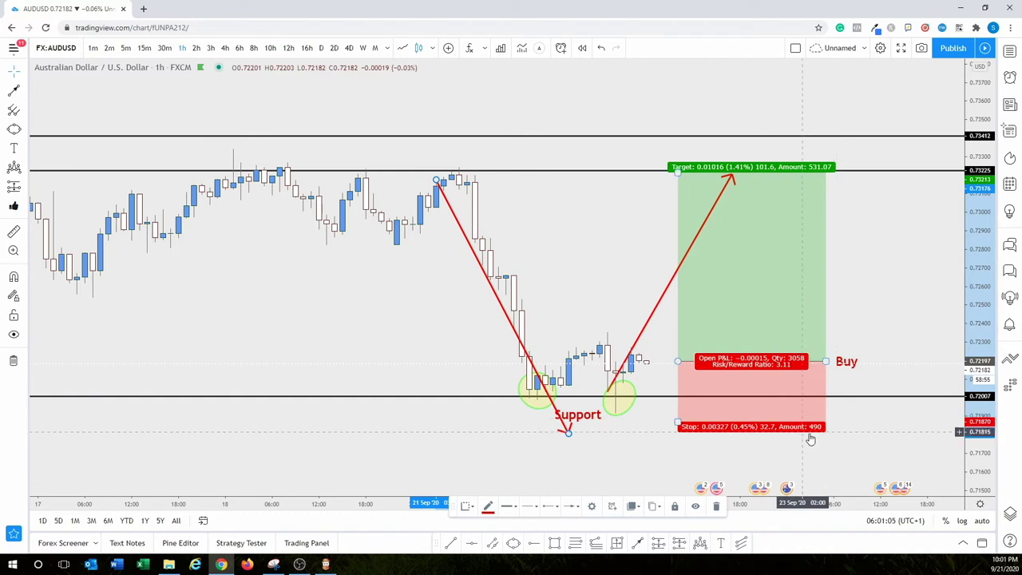
{"action": "left_click", "coordinate": [600, 394]}
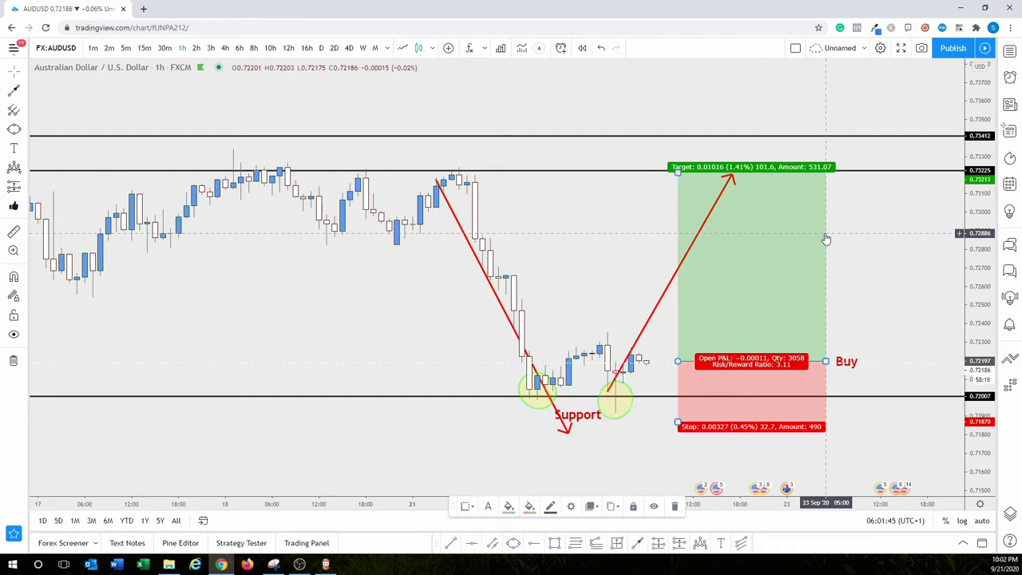
Step: Delete the long position, both red arrows, and the Buy and Support labels from the chart
{"action": "key", "text": "Delete"}
{"action": "key", "text": "Delete"}
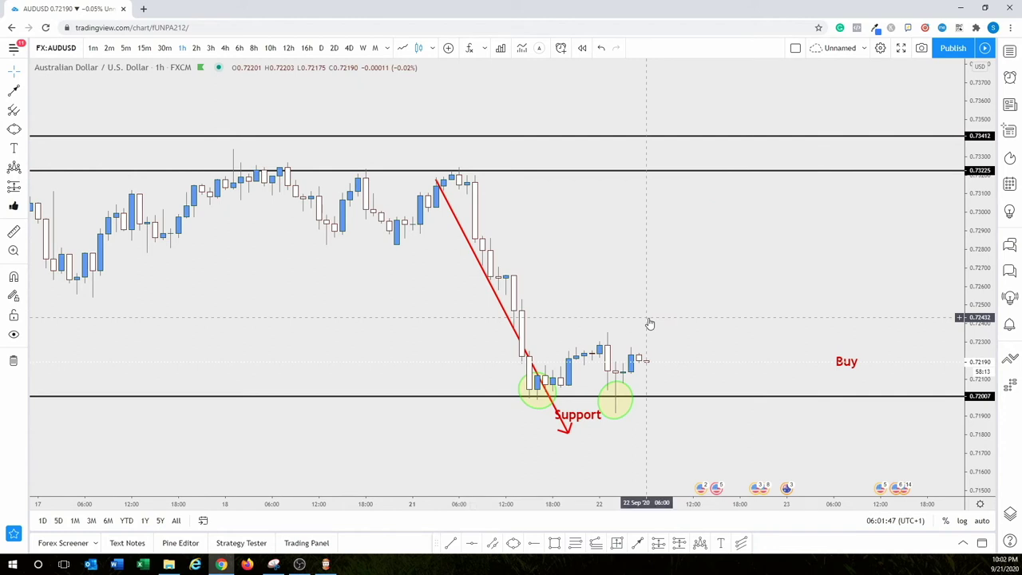
{"action": "left_click", "coordinate": [497, 303]}
{"action": "key", "text": "Delete"}
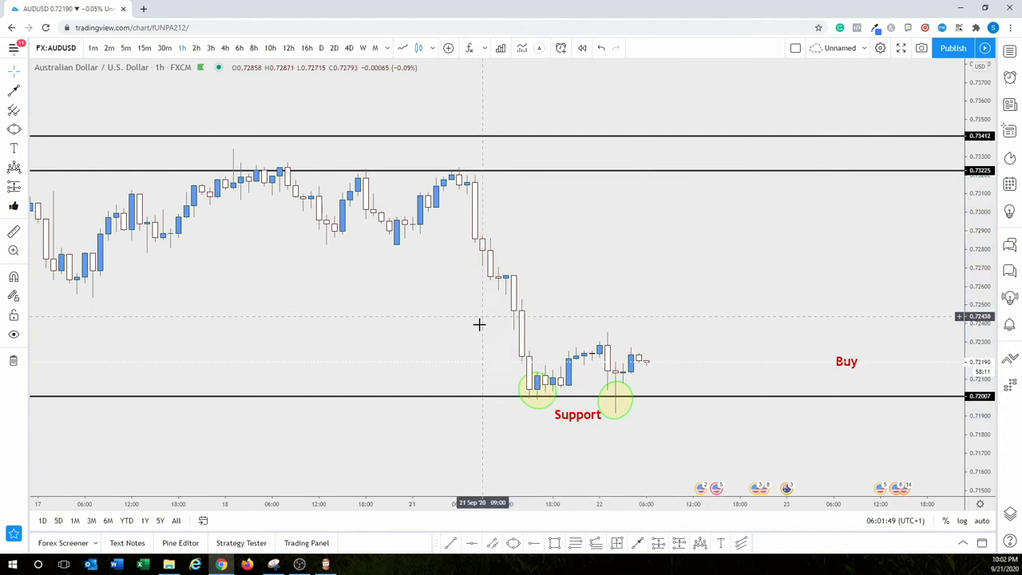
{"action": "left_click", "coordinate": [806, 397]}
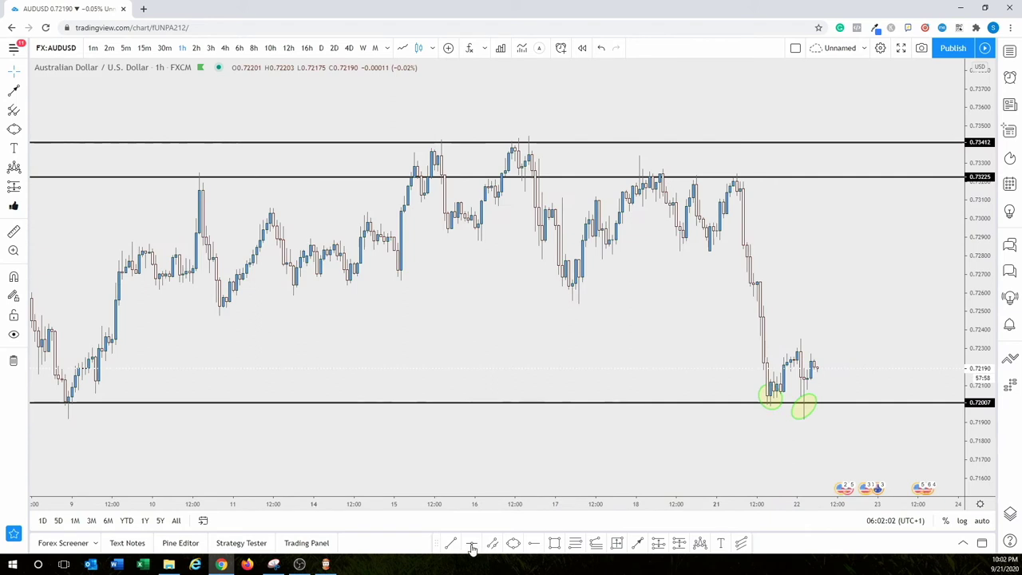
Step: Add a horizontal resistance line at 0.72685 across the mid-August highs and move the 0.72007 support line down to 0.71402
{"action": "left_click", "coordinate": [472, 546]}
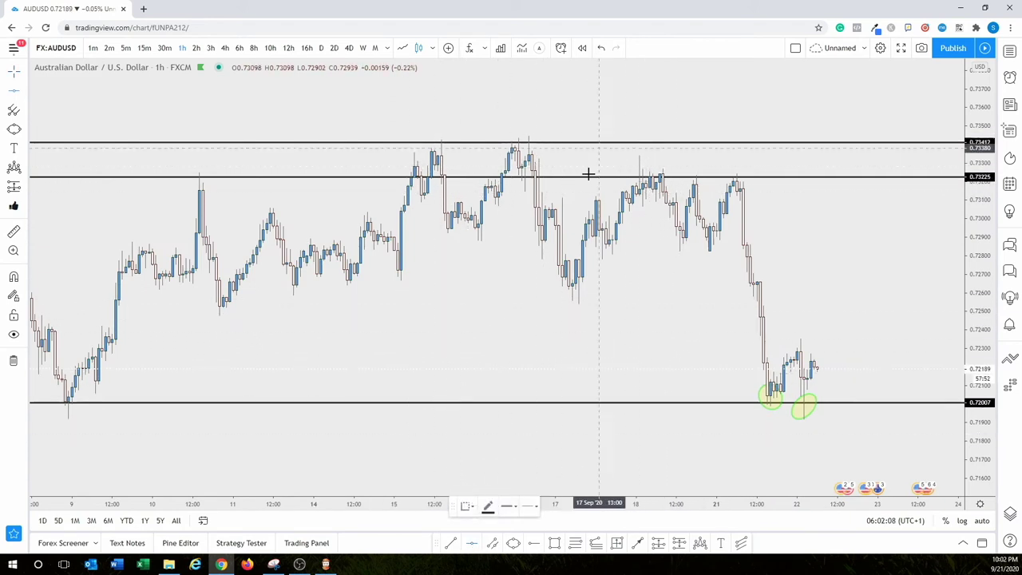
{"action": "scroll", "coordinate": [675, 438], "scroll_direction": "down", "scroll_amount": 2}
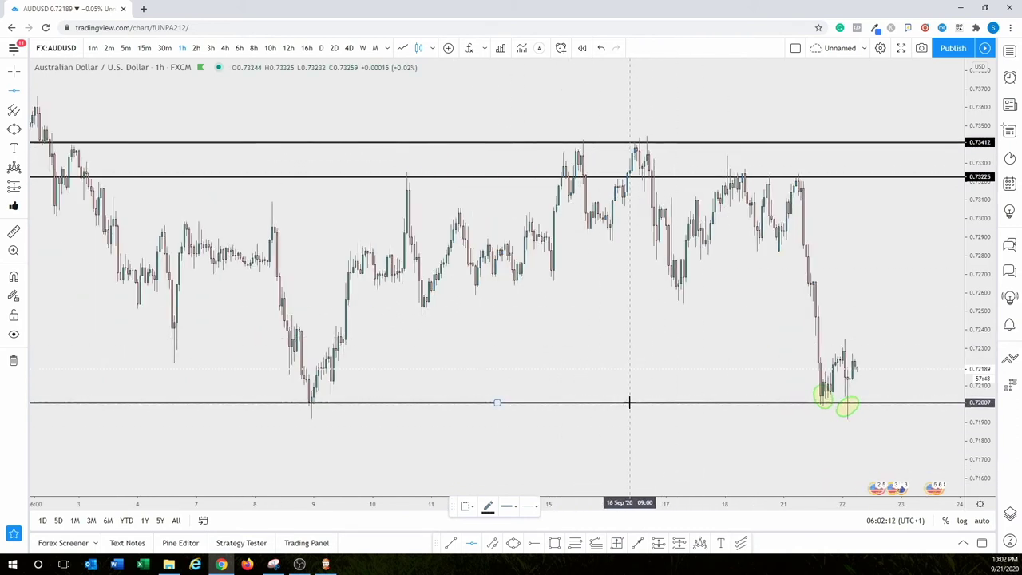
{"action": "scroll", "coordinate": [595, 385], "scroll_direction": "down", "scroll_amount": 2}
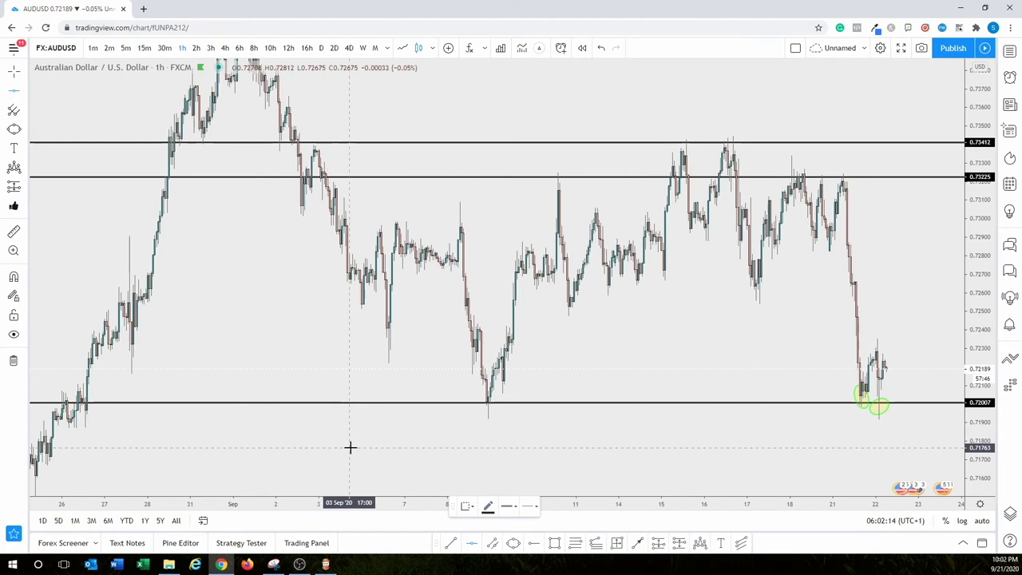
{"action": "left_click_drag", "start_coordinate": [253, 434], "coordinate": [460, 394]}
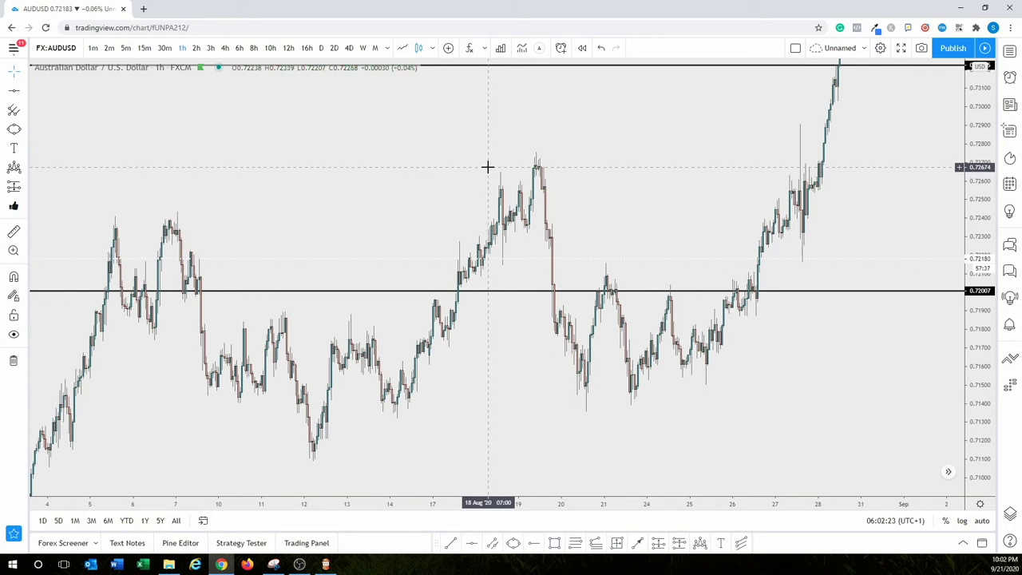
{"action": "left_click", "coordinate": [470, 545]}
{"action": "left_click", "coordinate": [497, 165]}
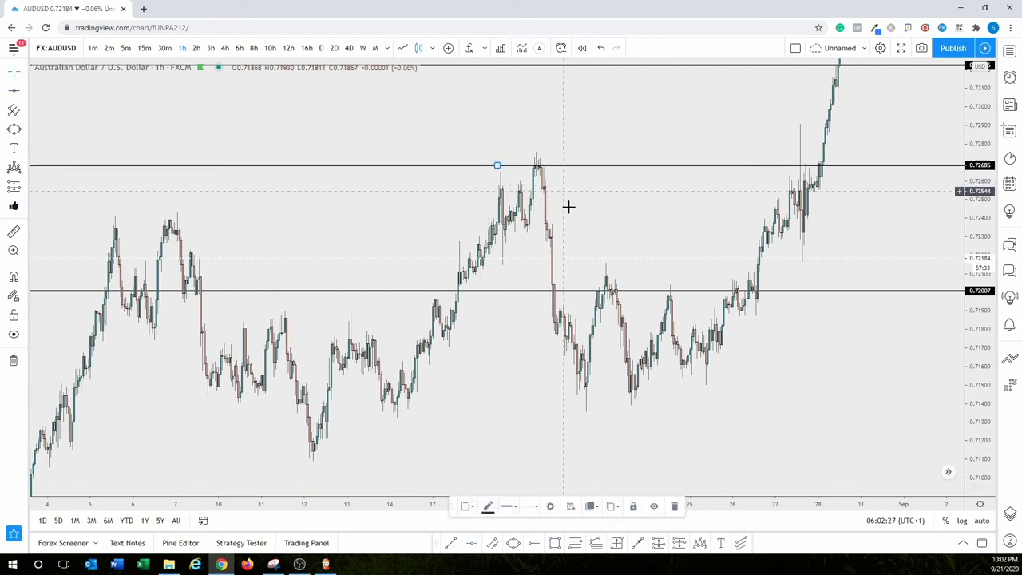
{"action": "left_click_drag", "start_coordinate": [639, 293], "coordinate": [659, 402]}
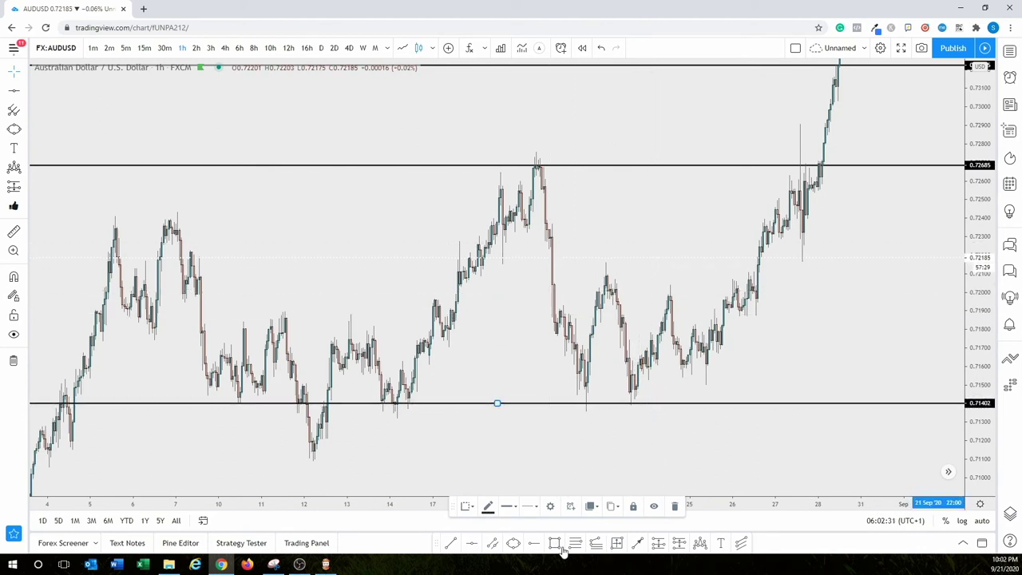
Step: Draw a red arrow falling from about 0.72653 near the resistance line to about 0.71468 above the support line
{"action": "left_click", "coordinate": [637, 544]}
{"action": "left_click", "coordinate": [520, 170]}
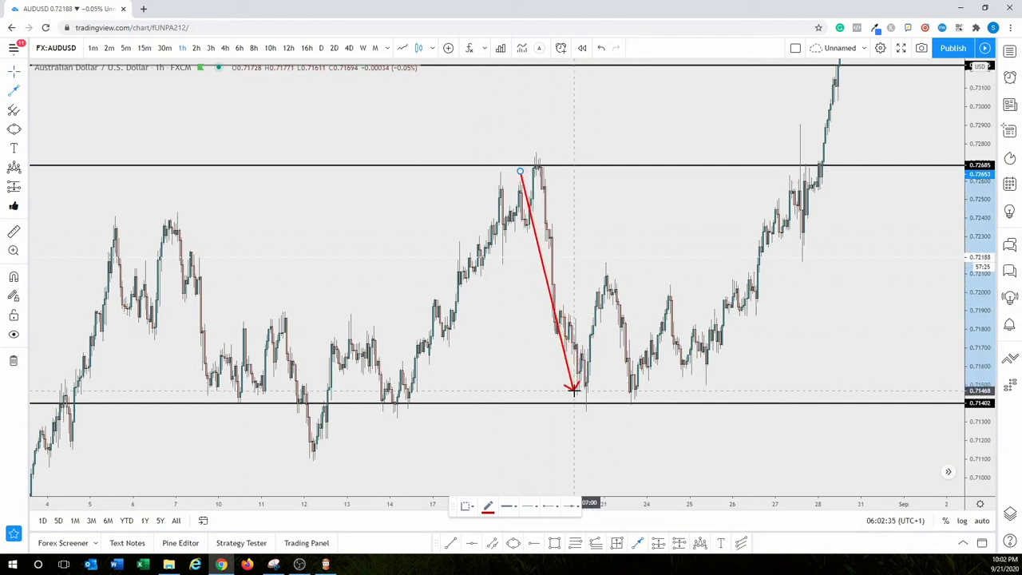
{"action": "left_click", "coordinate": [573, 389]}
{"action": "left_click", "coordinate": [816, 359]}
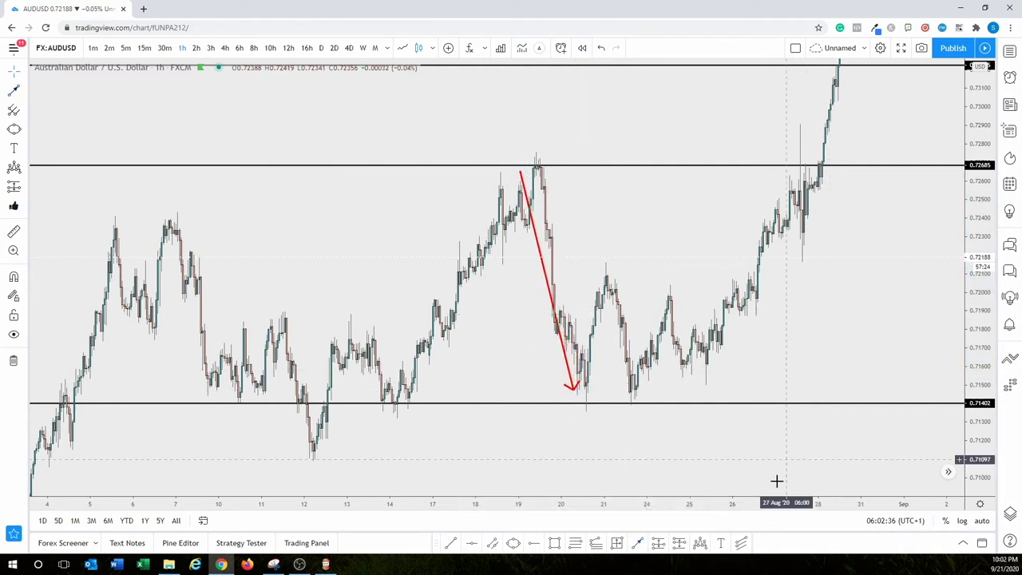
Step: Place a short position beside the falling arrow with entry at 0.72700, target at 0.71410 and stop at 0.72892
{"action": "left_click", "coordinate": [679, 544]}
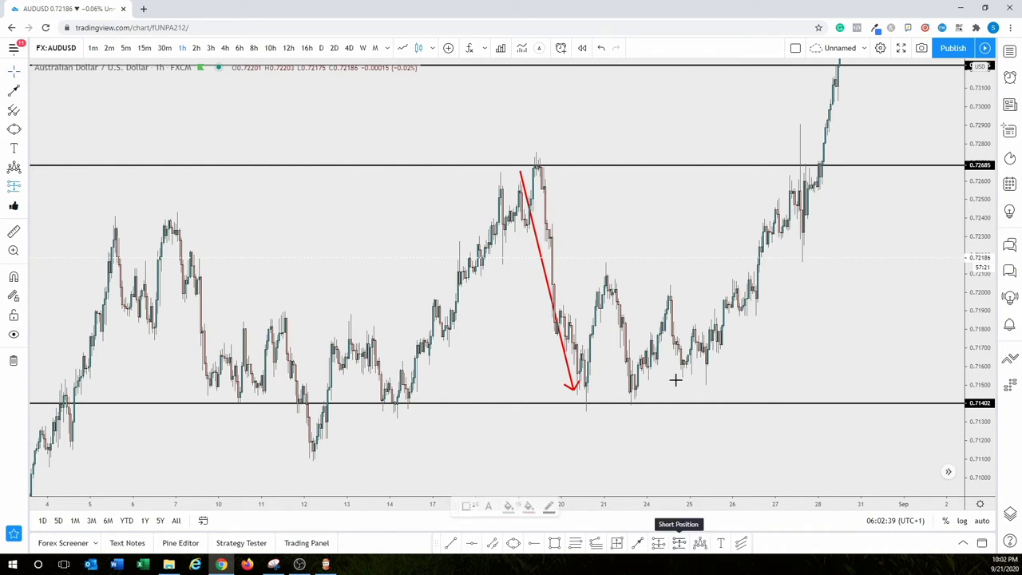
{"action": "left_click", "coordinate": [564, 163]}
{"action": "left_click_drag", "start_coordinate": [681, 205], "coordinate": [676, 293]}
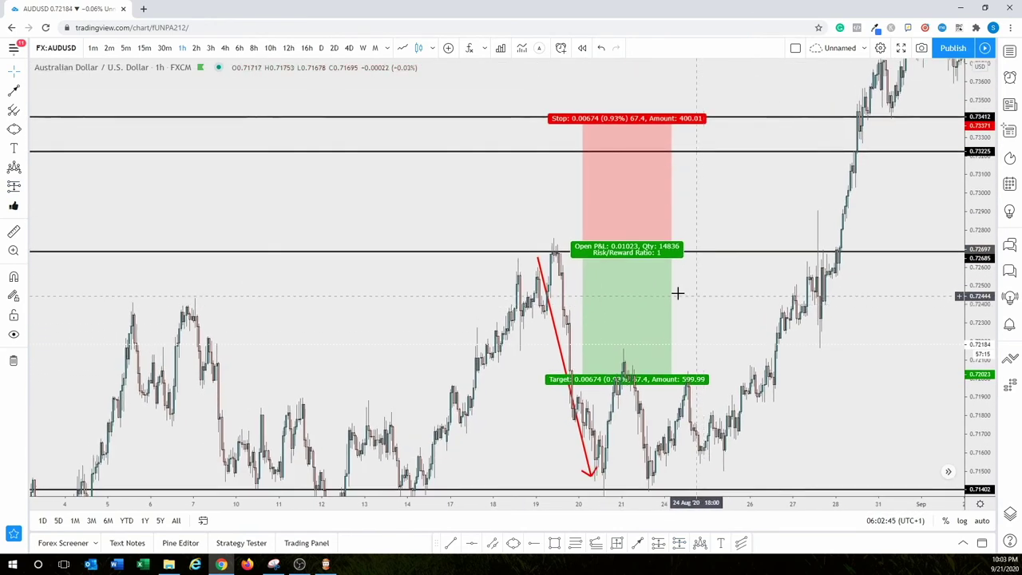
{"action": "left_click_drag", "start_coordinate": [583, 375], "coordinate": [583, 489]}
{"action": "left_click_drag", "start_coordinate": [778, 471], "coordinate": [795, 426]}
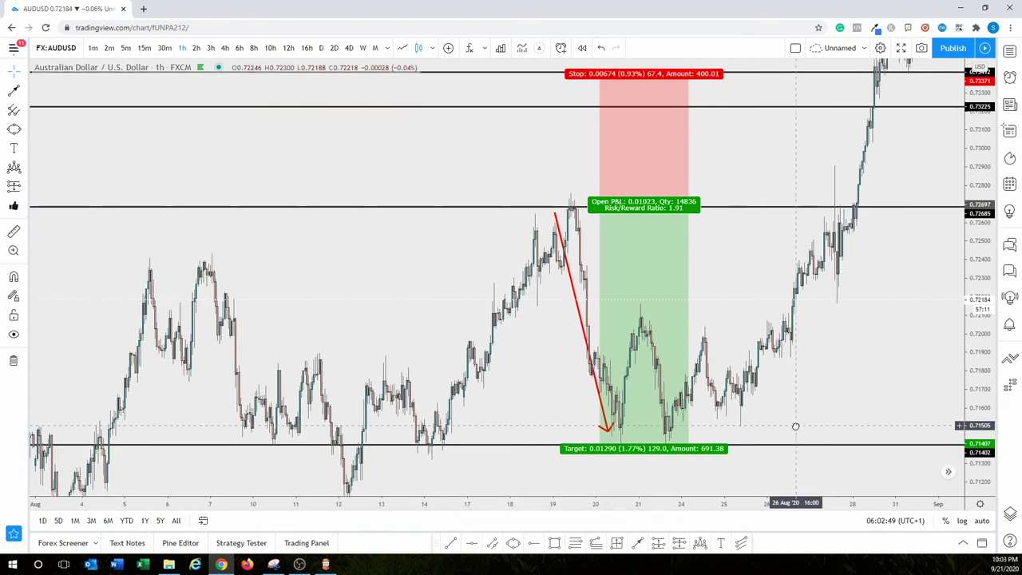
{"action": "left_click_drag", "start_coordinate": [597, 86], "coordinate": [599, 181]}
{"action": "mouse_move", "coordinate": [625, 224]}
{"action": "left_mouse_down"}
{"action": "mouse_move", "coordinate": [617, 228]}
{"action": "mouse_move", "coordinate": [623, 219]}
{"action": "left_mouse_up"}
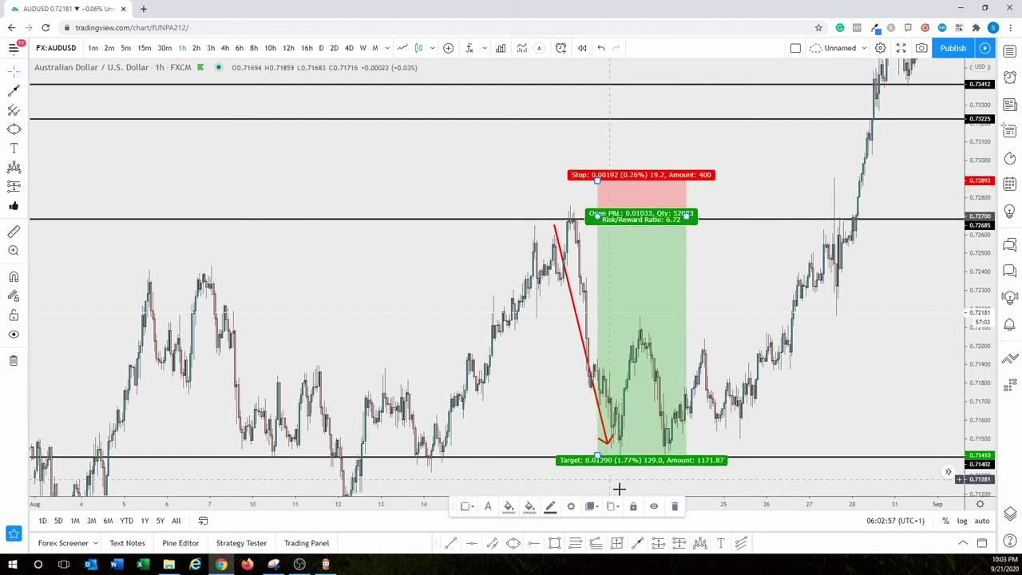
Step: Add the text label "Sell" beside the start of the falling arrow
{"action": "left_click", "coordinate": [637, 543]}
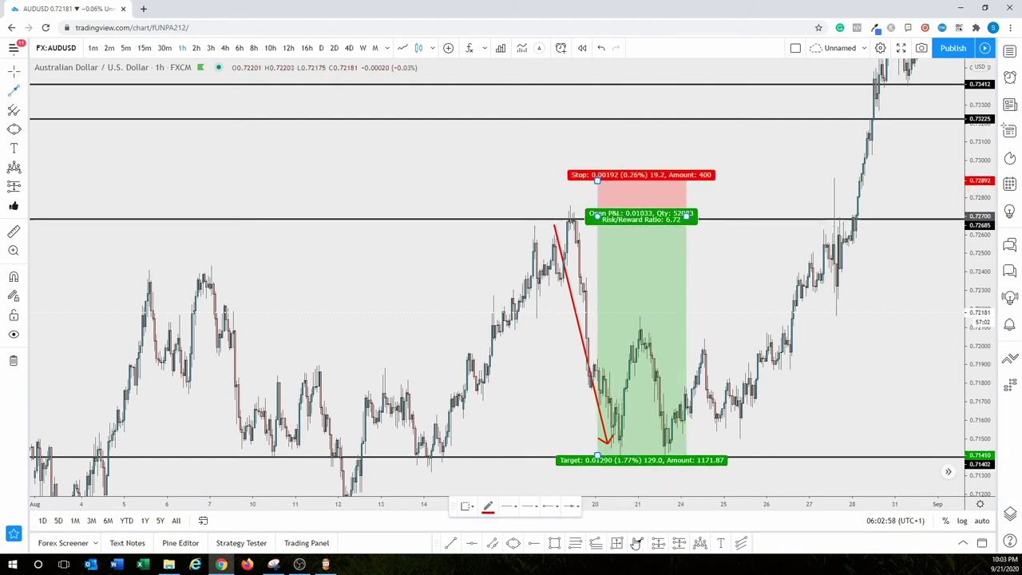
{"action": "left_click", "coordinate": [689, 546]}
{"action": "left_click", "coordinate": [495, 228]}
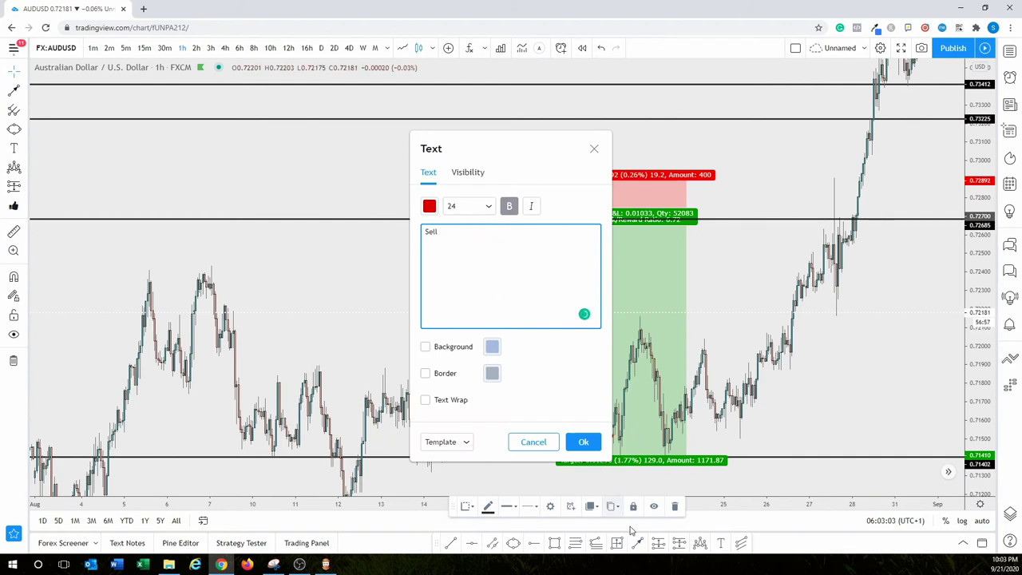
{"action": "left_click", "coordinate": [580, 439]}
Step: Tighten the short position's stop to 0.72832 and extend the falling arrow's tip to about 0.71445
{"action": "left_click_drag", "start_coordinate": [597, 181], "coordinate": [597, 192]}
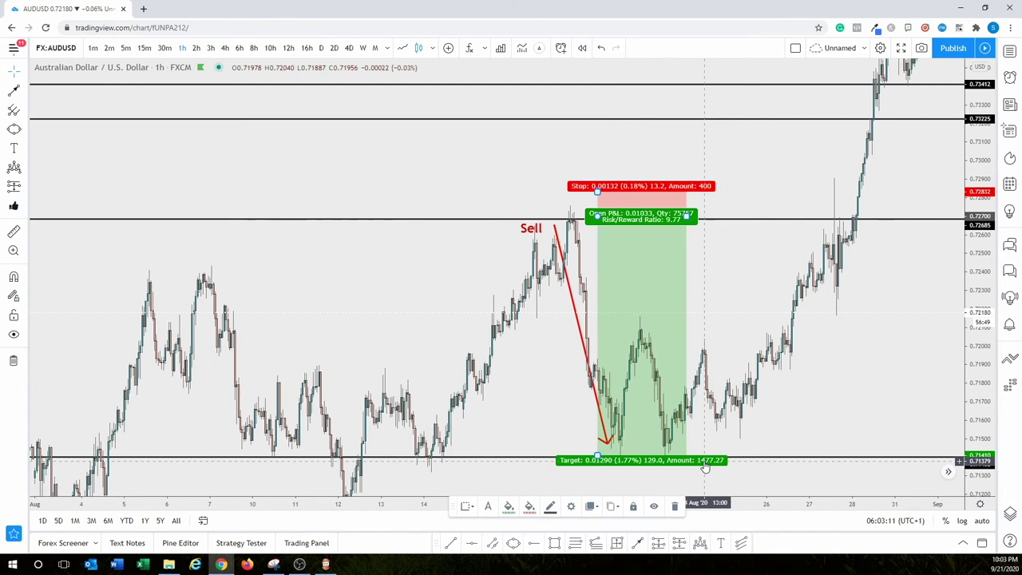
{"action": "left_click", "coordinate": [723, 254]}
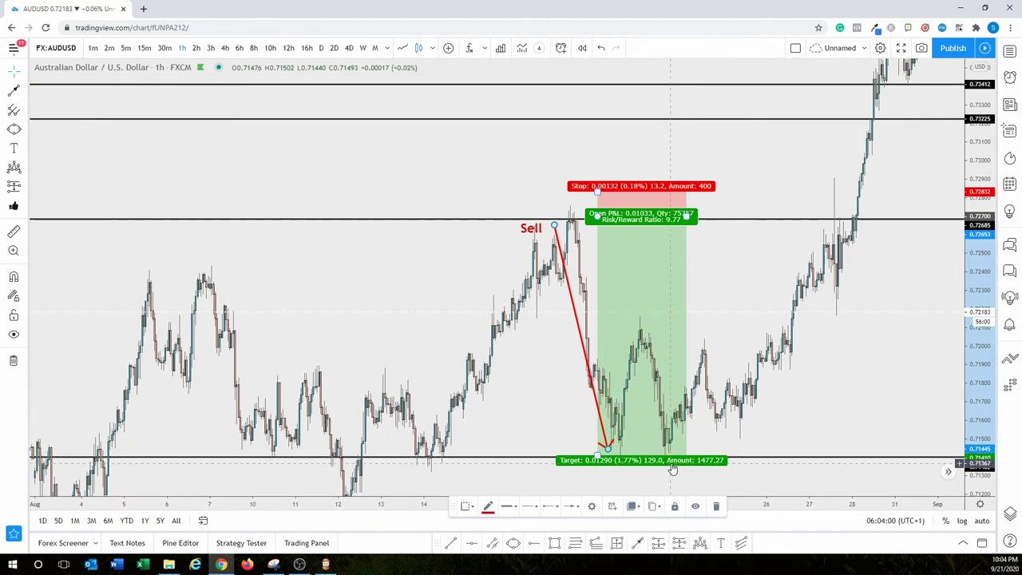
{"action": "left_click", "coordinate": [712, 279]}
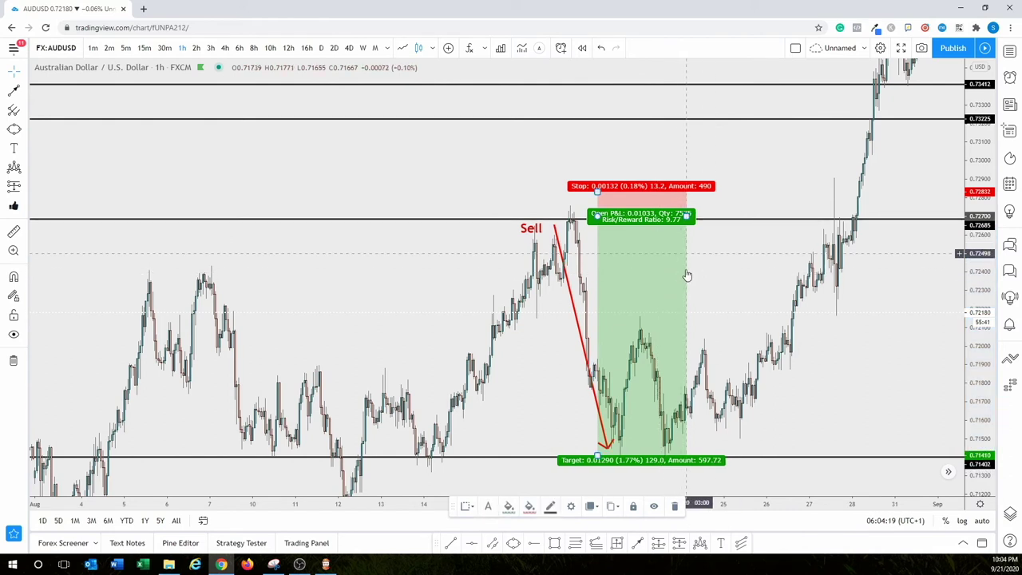
Step: Set the short position's risk to 10 USD for an account size of 500 USD
{"action": "double_click", "coordinate": [682, 284]}
{"action": "left_click", "coordinate": [499, 224]}
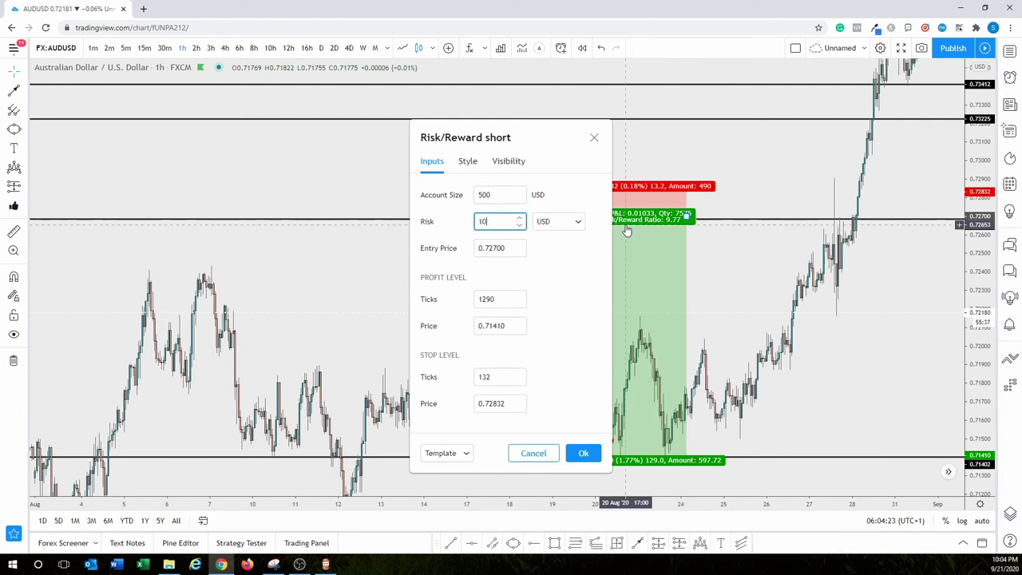
{"action": "left_click", "coordinate": [583, 453]}
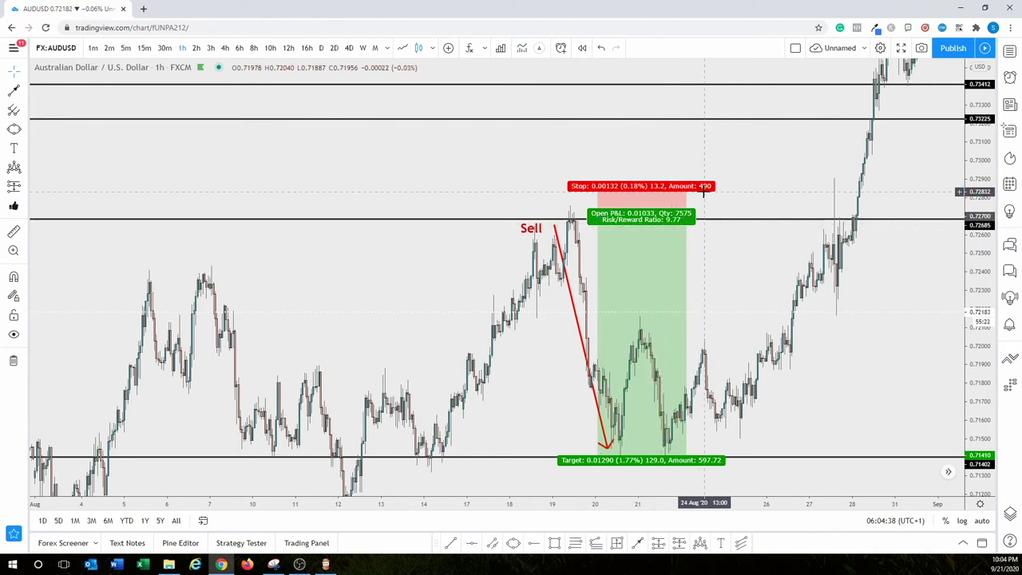
{"action": "left_click", "coordinate": [674, 217]}
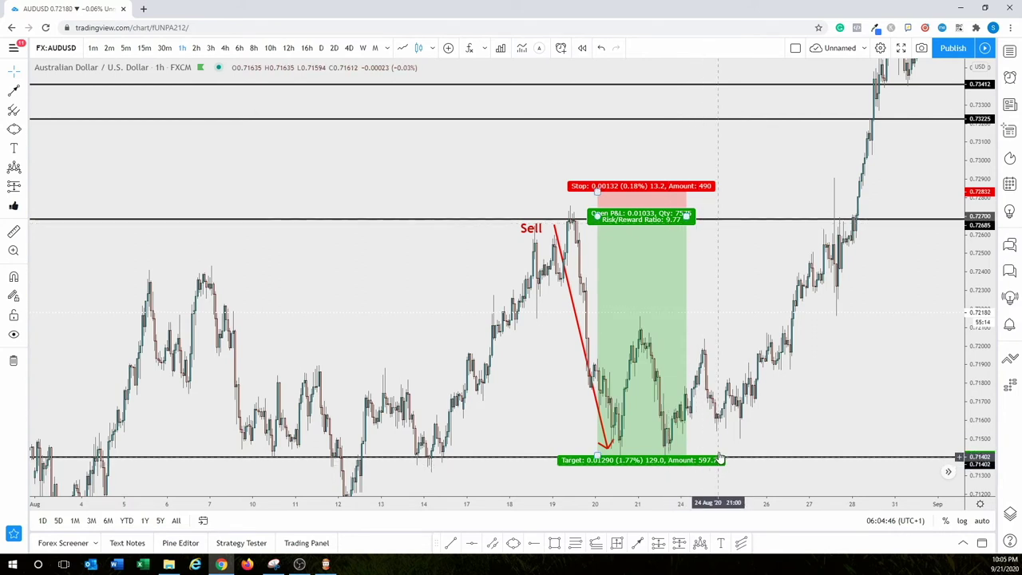
Step: Switch to MetaTrader and open a market sell order for 0.01 lots of AUDUSD
{"action": "left_click", "coordinate": [326, 564]}
{"action": "left_click", "coordinate": [753, 107]}
{"action": "left_click", "coordinate": [151, 31]}
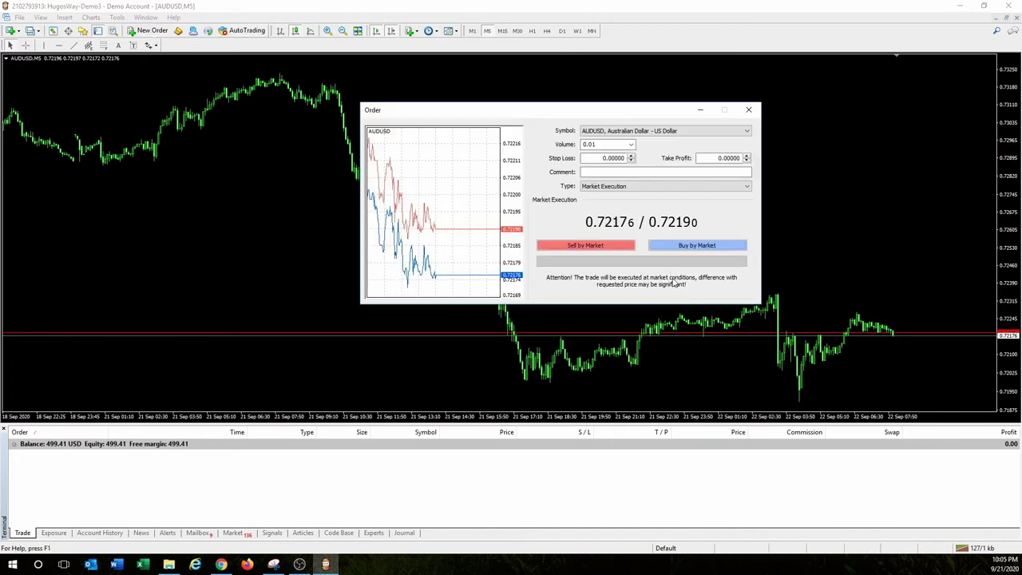
{"action": "left_click", "coordinate": [607, 246]}
{"action": "left_click", "coordinate": [616, 266]}
Step: Set the sell trade's stop loss to 0.72362 and its take profit to 0.71913 from the chart
{"action": "left_click_drag", "start_coordinate": [871, 333], "coordinate": [858, 287]}
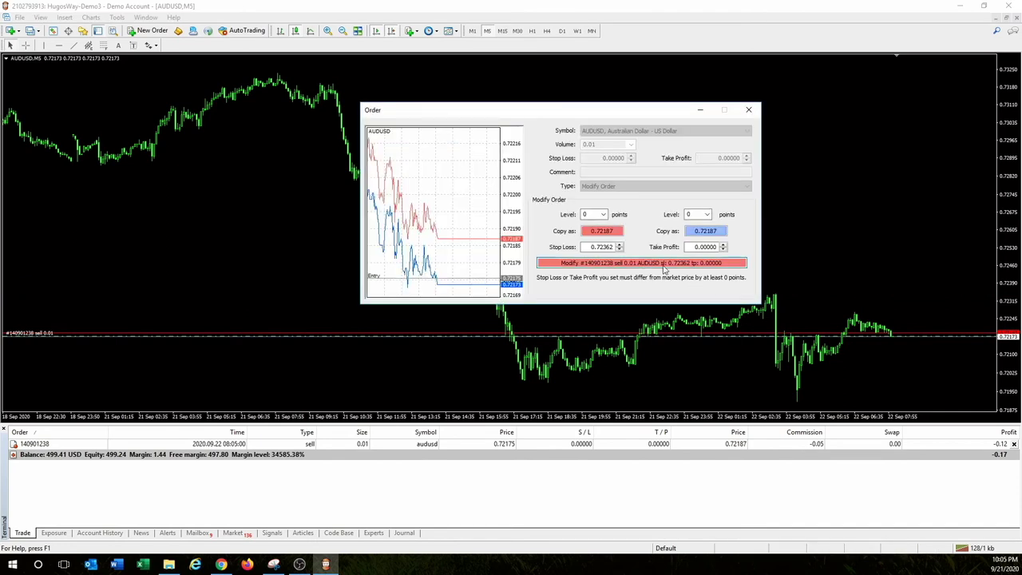
{"action": "left_click", "coordinate": [641, 263]}
{"action": "left_click", "coordinate": [584, 267]}
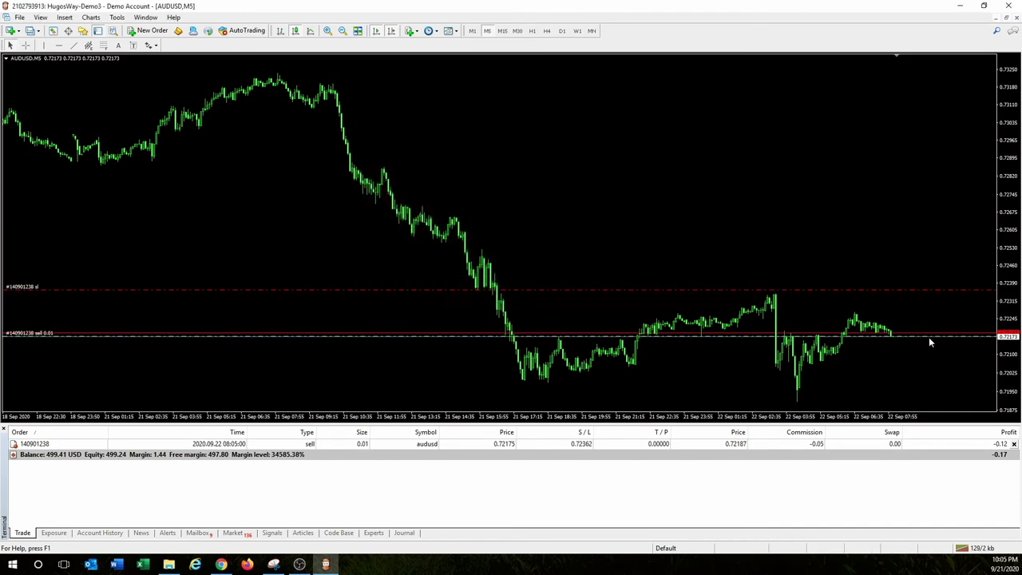
{"action": "left_click_drag", "start_coordinate": [926, 336], "coordinate": [927, 398]}
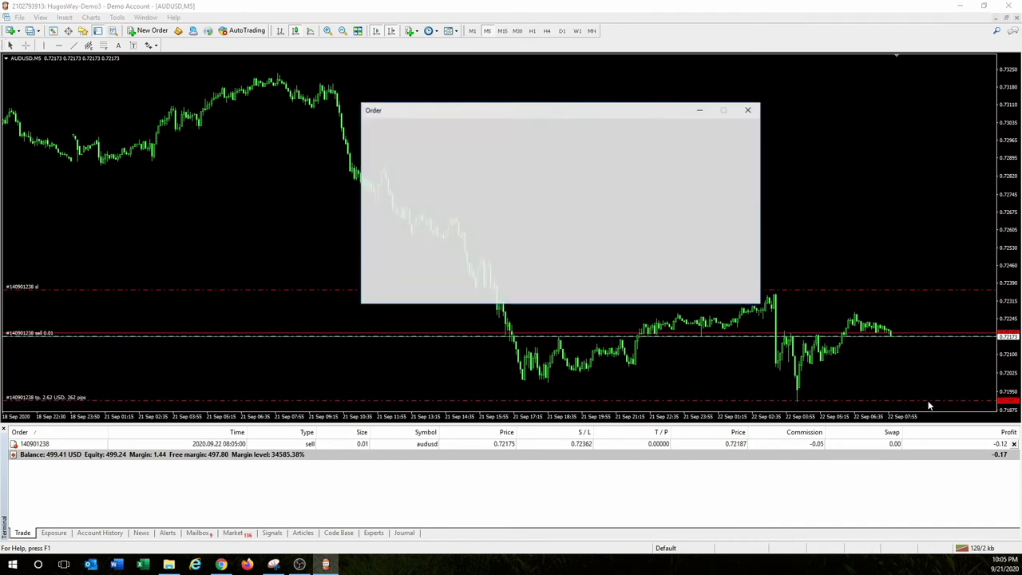
{"action": "left_click", "coordinate": [614, 263]}
{"action": "left_click", "coordinate": [586, 264]}
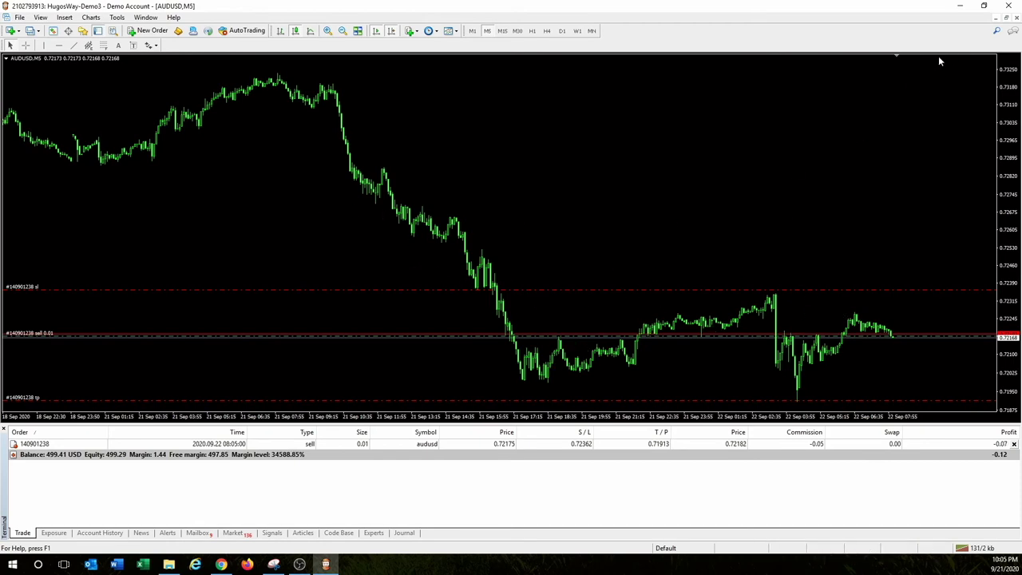
Step: Return to the TradingView chart and remove the short position, the falling arrow and the Sell label
{"action": "left_click", "coordinate": [960, 8]}
{"action": "left_click_drag", "start_coordinate": [780, 125], "coordinate": [434, 296]}
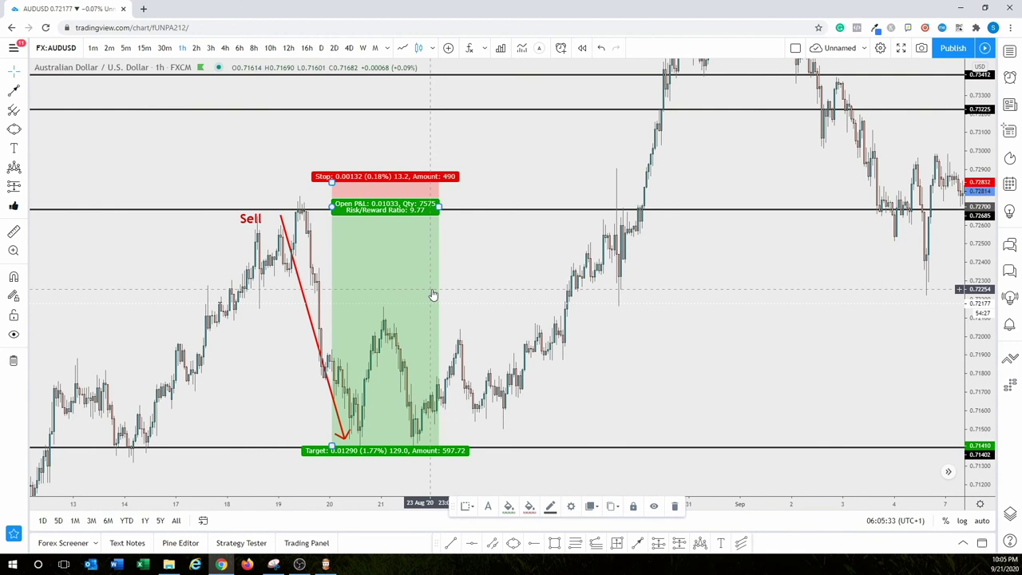
{"action": "left_click_drag", "start_coordinate": [175, 427], "coordinate": [406, 388]}
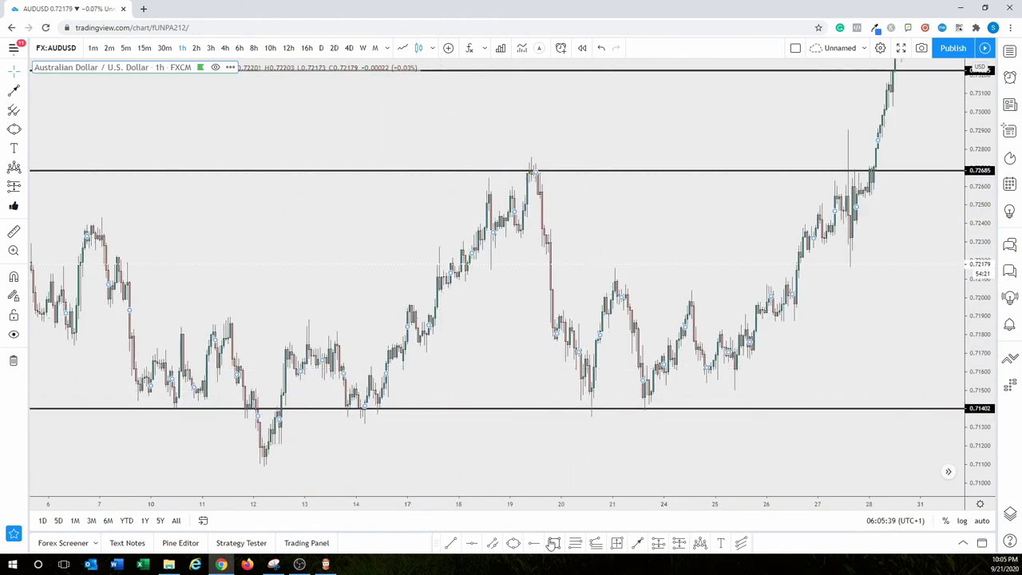
Step: Draw a red arrow rising from about 0.71416 at the 14 August support touch to about 0.72622 below resistance
{"action": "left_click", "coordinate": [636, 543]}
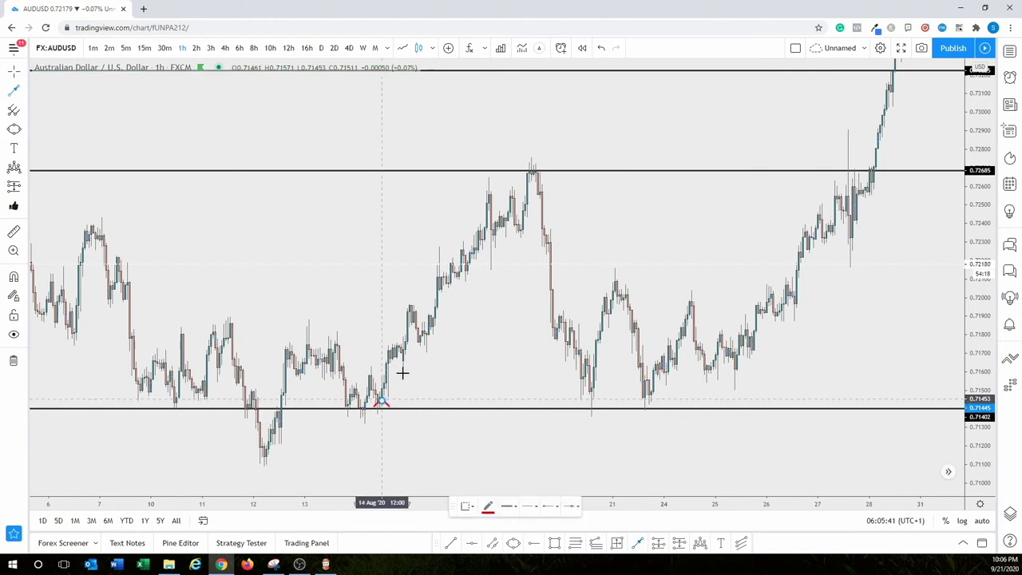
{"action": "left_click", "coordinate": [381, 399]}
{"action": "left_click", "coordinate": [512, 182]}
{"action": "left_click", "coordinate": [516, 299]}
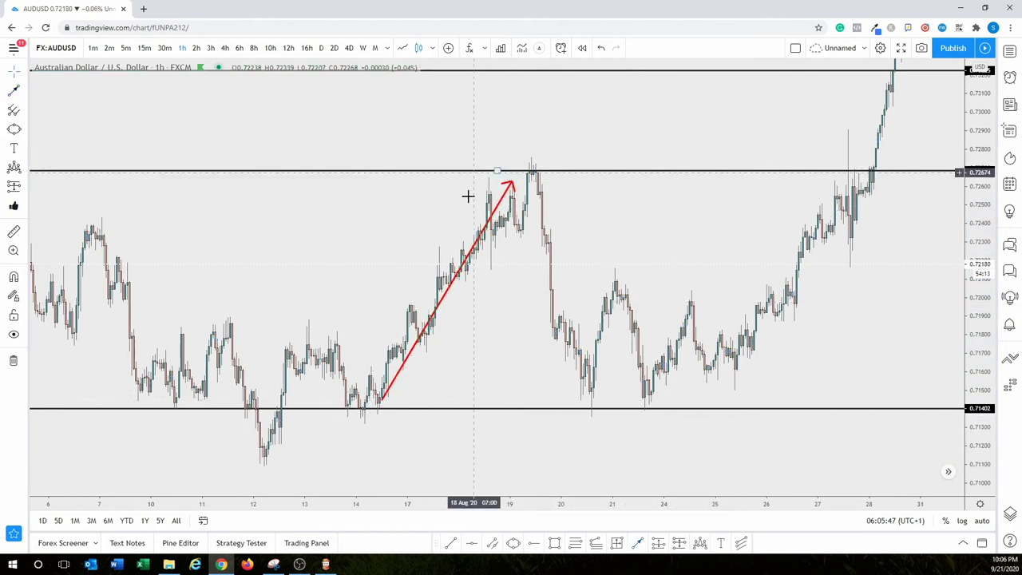
{"action": "left_click_drag", "start_coordinate": [382, 401], "coordinate": [364, 405]}
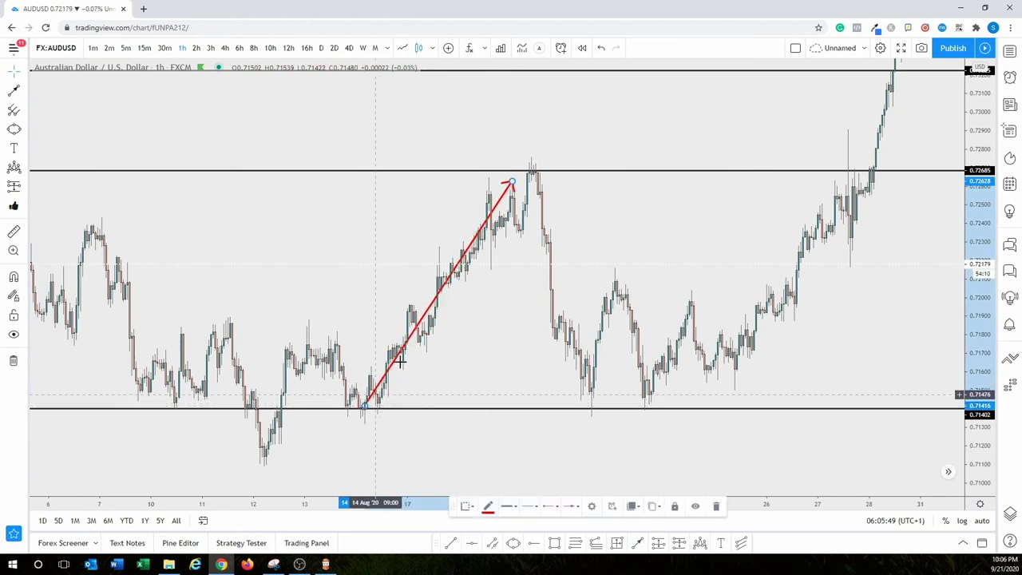
{"action": "left_click_drag", "start_coordinate": [511, 182], "coordinate": [507, 183]}
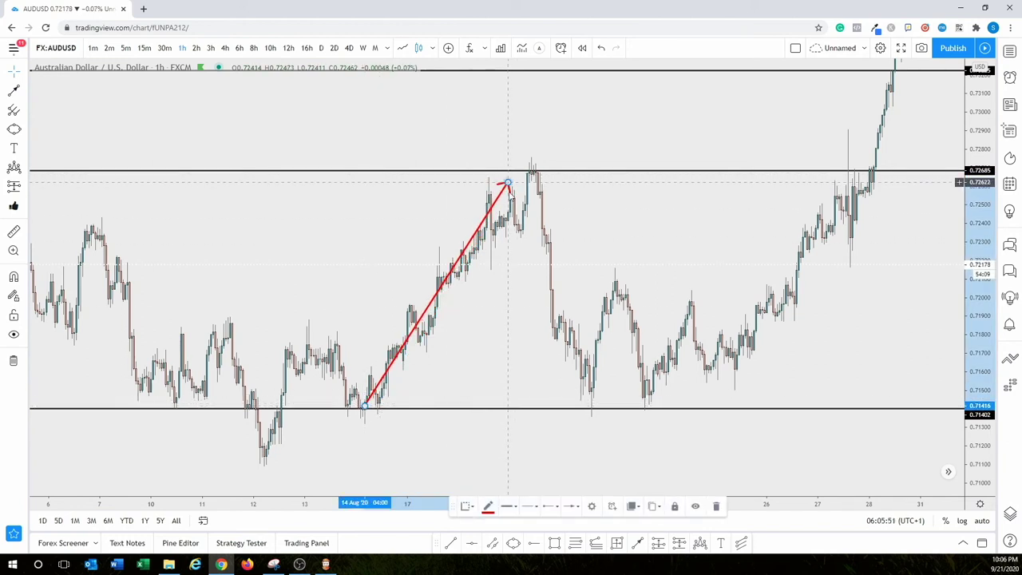
Step: Place a long position over the rising move with entry at 0.71502, target at 0.72674 and stop at 0.71304
{"action": "left_click", "coordinate": [657, 543]}
{"action": "left_click", "coordinate": [465, 377]}
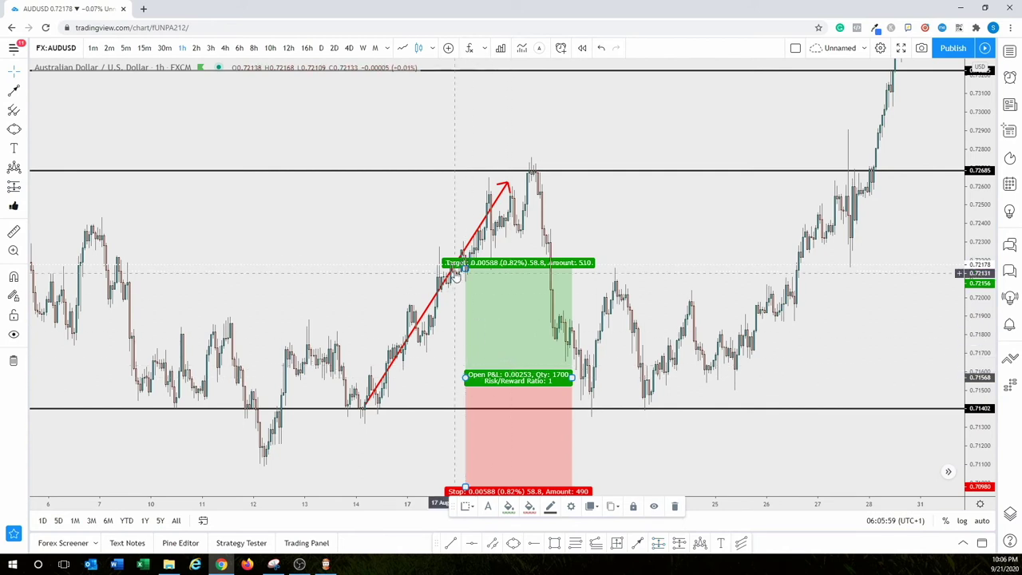
{"action": "left_click_drag", "start_coordinate": [465, 269], "coordinate": [493, 168]}
{"action": "left_click_drag", "start_coordinate": [468, 379], "coordinate": [461, 389]}
{"action": "left_click_drag", "start_coordinate": [460, 486], "coordinate": [461, 426]}
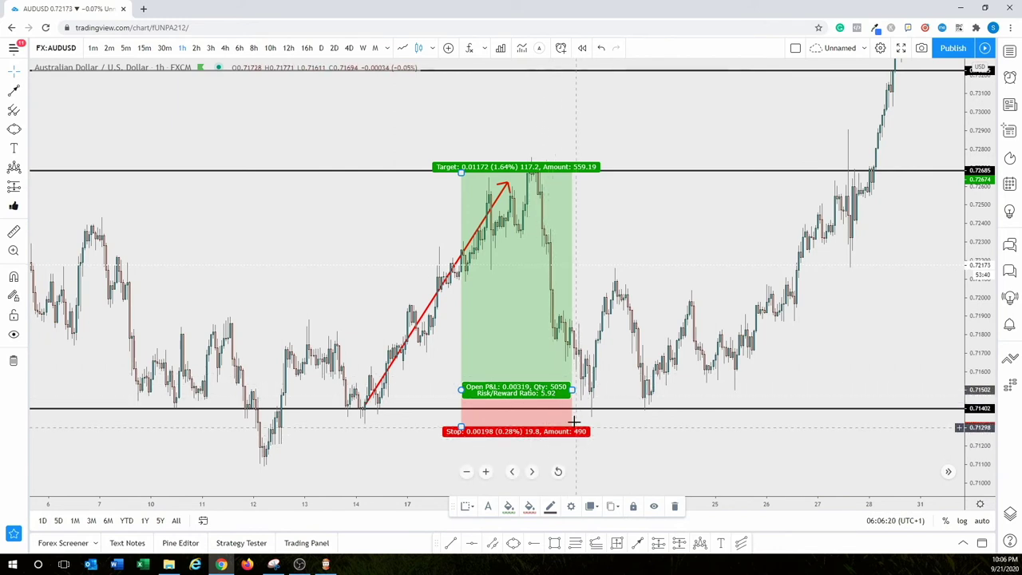
Step: Extend the rising arrow's tip up to the resistance line at 0.72685
{"action": "left_click", "coordinate": [507, 184]}
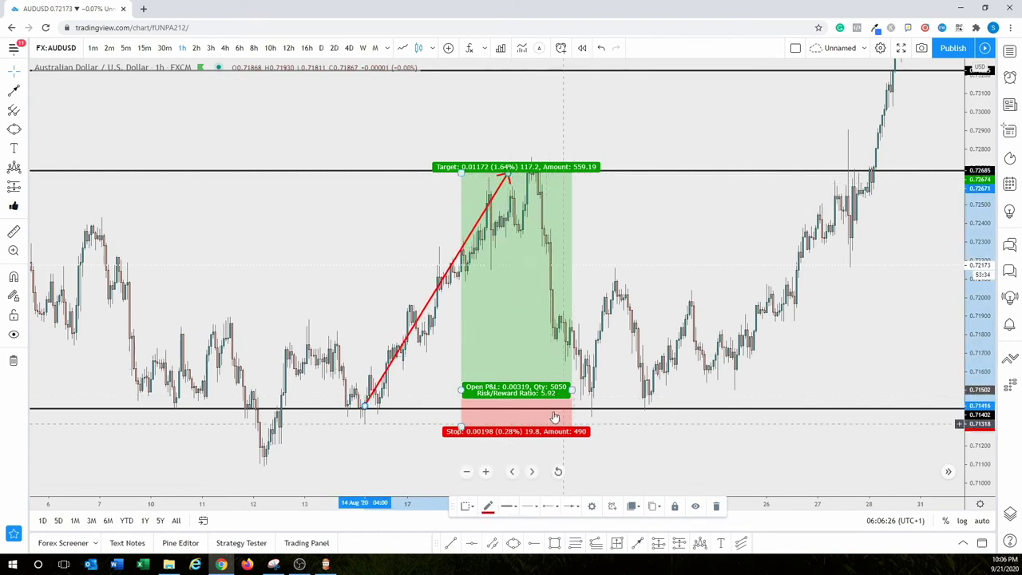
{"action": "left_click_drag", "start_coordinate": [508, 175], "coordinate": [517, 169]}
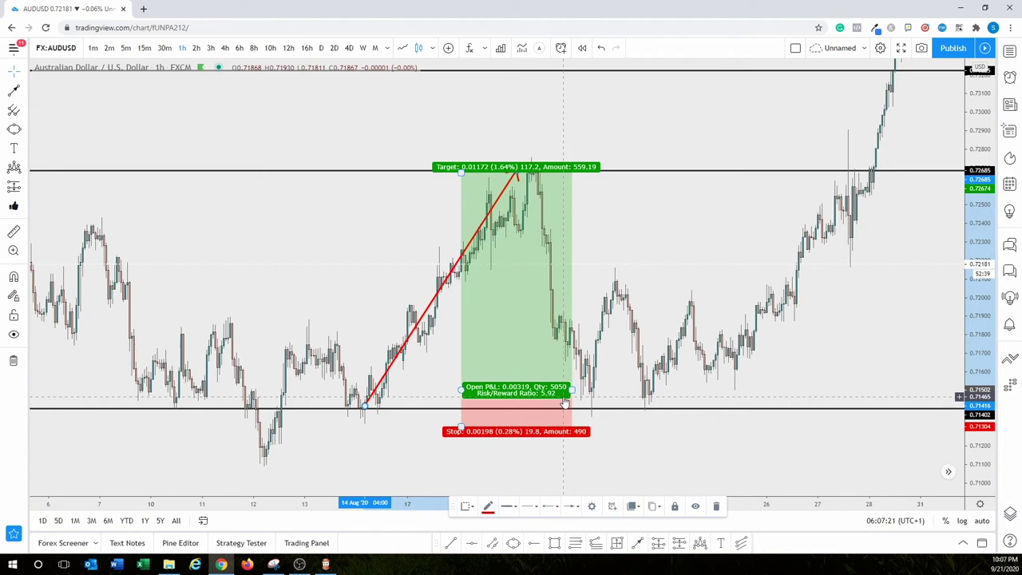
Step: Move the long position to the late-August rally with entry at 0.71536 and stop at 0.71338, and raise its target to 0.74049
{"action": "scroll", "coordinate": [563, 403], "scroll_direction": "right", "scroll_amount": 5}
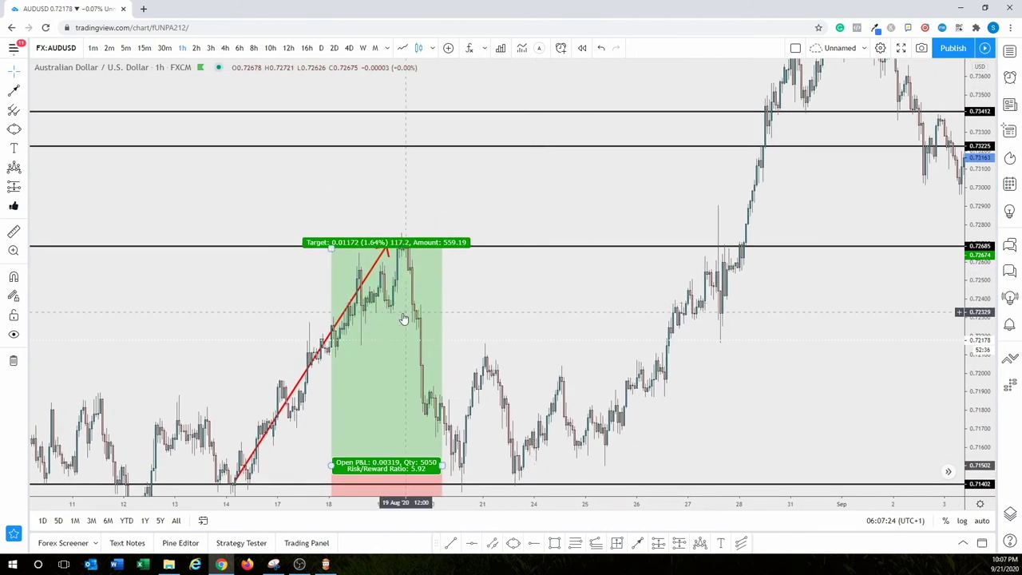
{"action": "left_click_drag", "start_coordinate": [404, 319], "coordinate": [645, 251]}
{"action": "scroll", "coordinate": [756, 297], "scroll_direction": "right", "scroll_amount": 2}
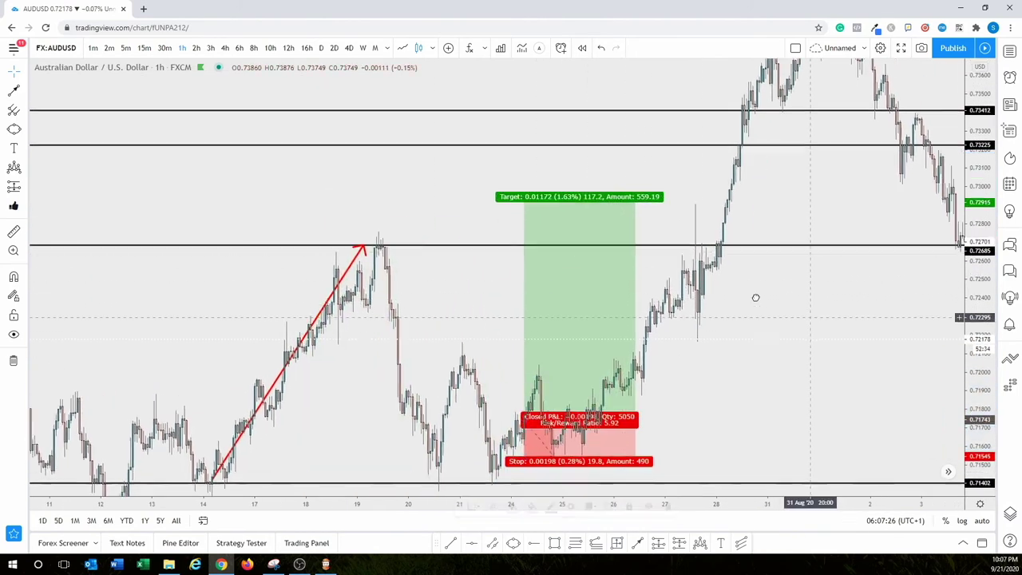
{"action": "scroll", "coordinate": [755, 297], "scroll_direction": "right", "scroll_amount": 4}
{"action": "left_click_drag", "start_coordinate": [984, 209], "coordinate": [983, 264]}
{"action": "left_click_drag", "start_coordinate": [822, 281], "coordinate": [769, 331]}
{"action": "left_click_drag", "start_coordinate": [467, 417], "coordinate": [609, 441]}
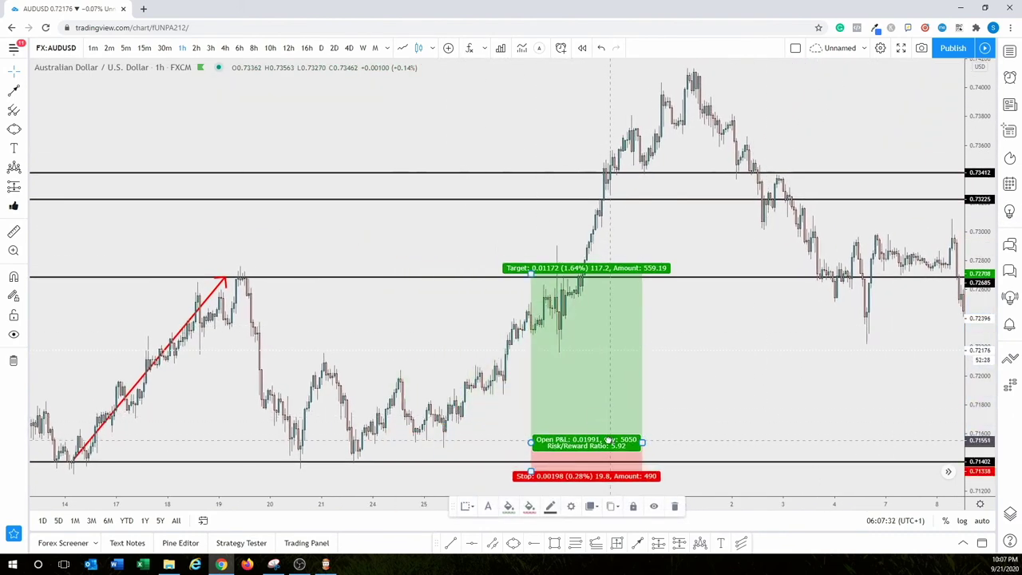
{"action": "left_click_drag", "start_coordinate": [587, 269], "coordinate": [603, 78]}
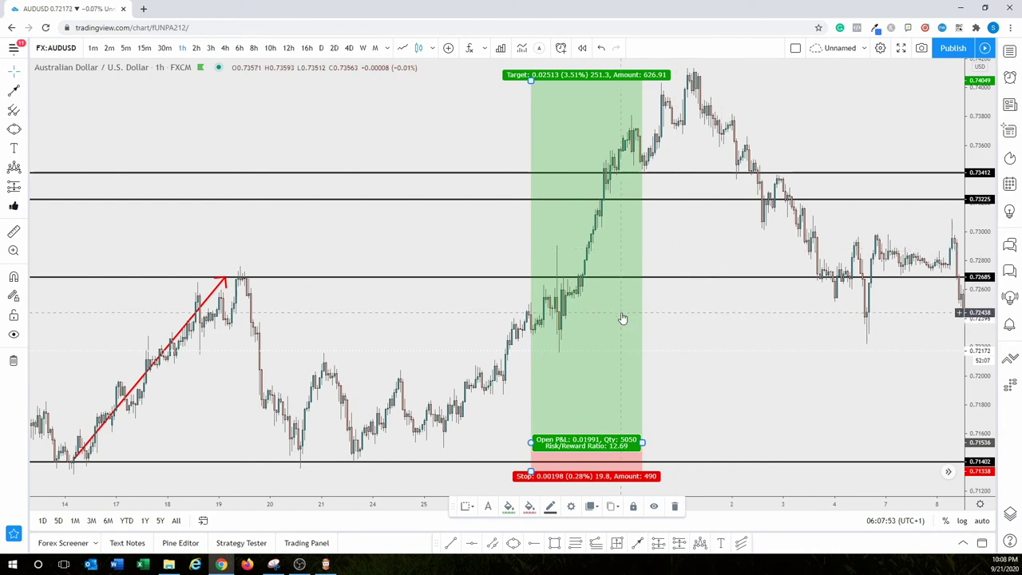
Step: Remove the long position and the red rising arrow from the chart
{"action": "key", "text": "Delete"}
{"action": "left_click_drag", "start_coordinate": [341, 317], "coordinate": [440, 308]}
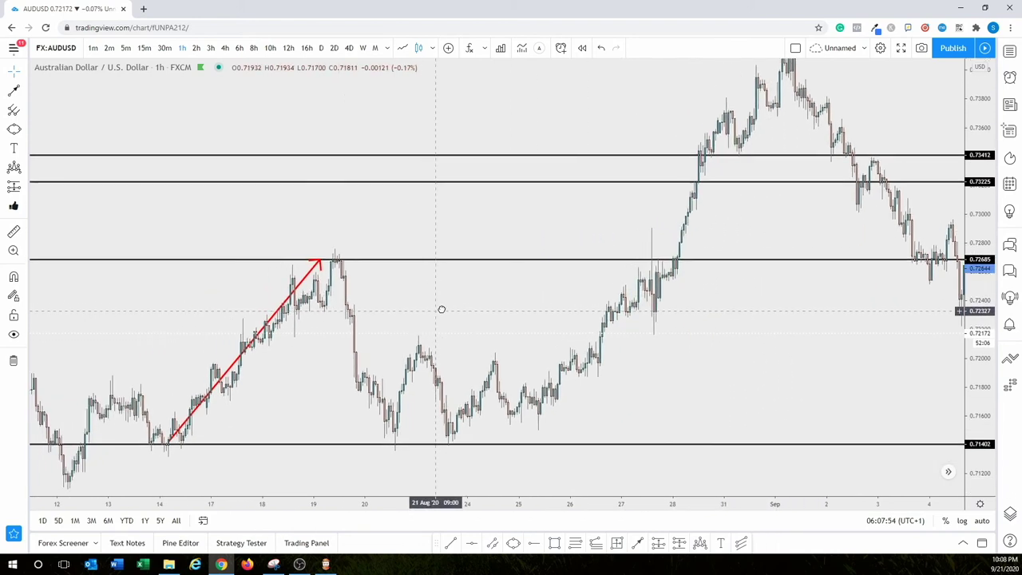
{"action": "left_click", "coordinate": [281, 310]}
{"action": "key", "text": "Delete"}
Step: Remove the green ellipses marking the 21–22 September lows
{"action": "left_click_drag", "start_coordinate": [495, 324], "coordinate": [412, 326]}
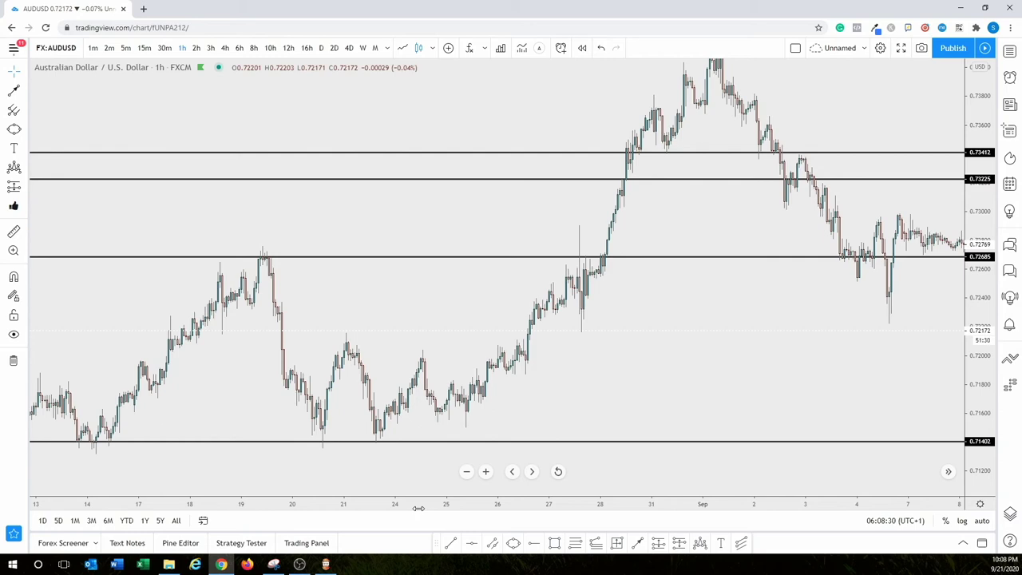
{"action": "scroll", "coordinate": [694, 340], "scroll_direction": "right", "scroll_amount": 10}
{"action": "scroll", "coordinate": [520, 329], "scroll_direction": "right", "scroll_amount": 10}
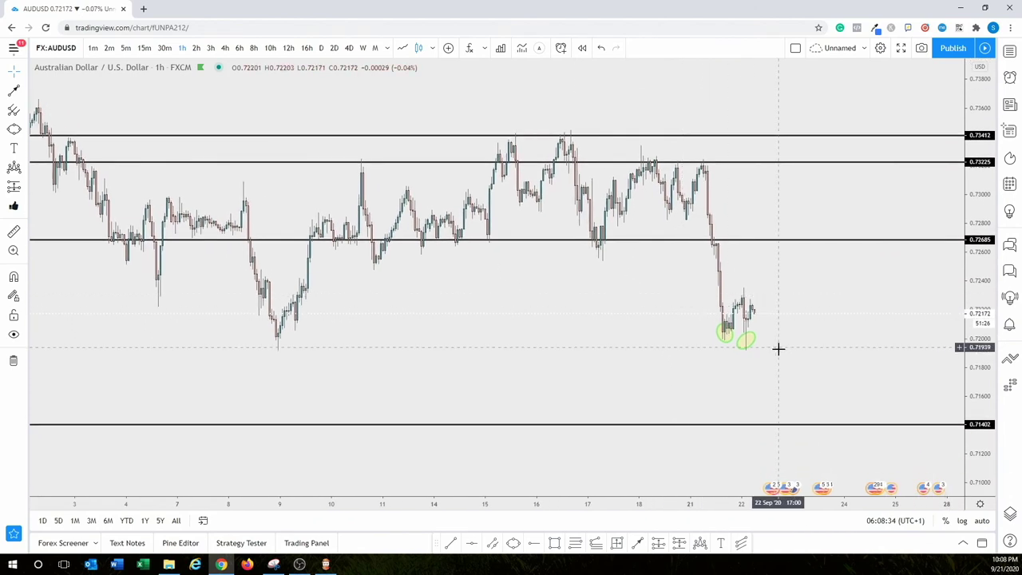
{"action": "scroll", "coordinate": [758, 356], "scroll_direction": "up", "scroll_amount": 2}
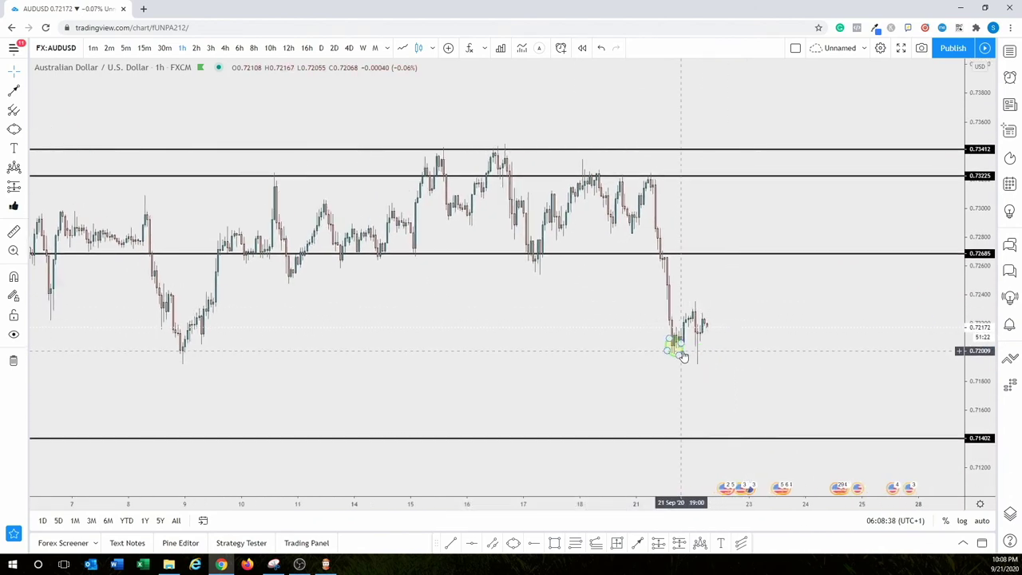
{"action": "key", "text": "Delete"}
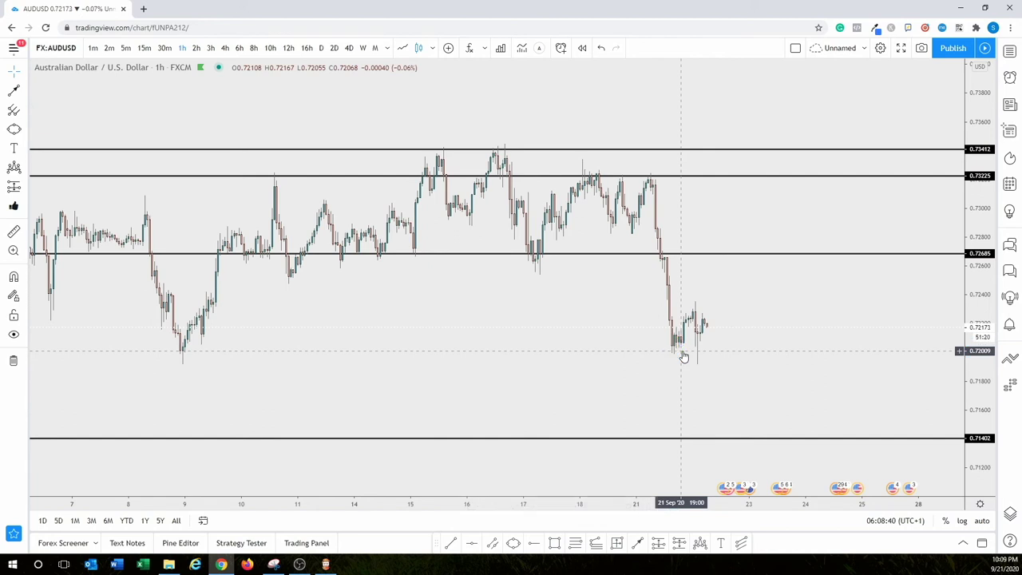
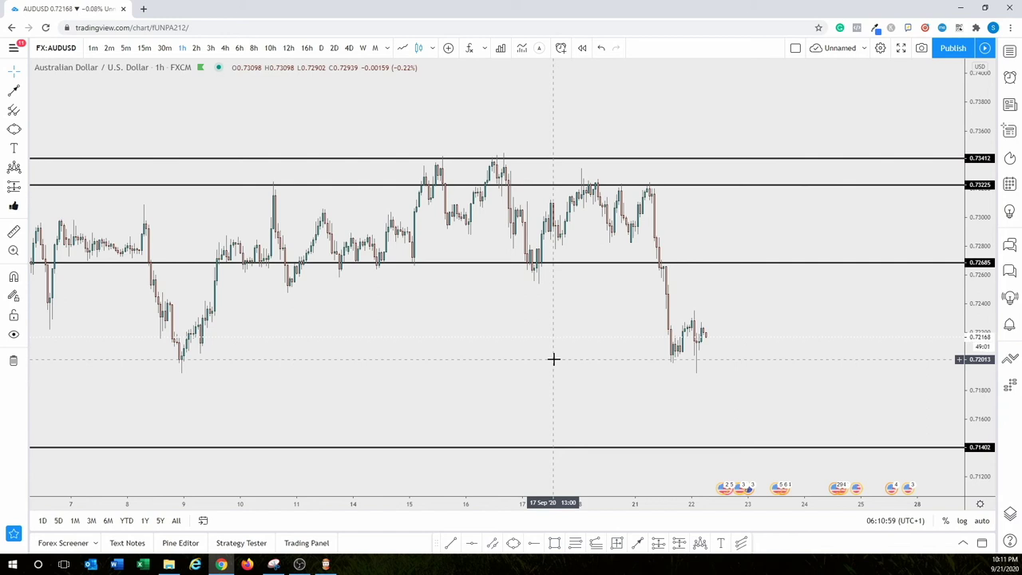
Step: Clear all the remaining horizontal support and resistance lines from the AUDUSD chart
{"action": "left_click_drag", "start_coordinate": [600, 359], "coordinate": [562, 349]}
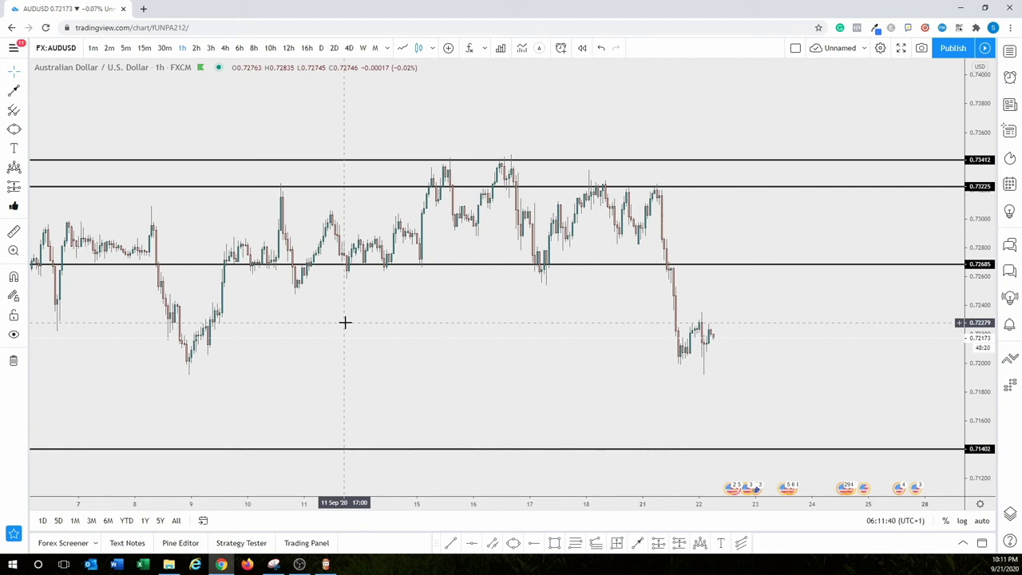
{"action": "left_click", "coordinate": [12, 362]}
{"action": "left_click_drag", "start_coordinate": [475, 327], "coordinate": [418, 323]}
{"action": "scroll", "coordinate": [609, 339], "scroll_direction": "down", "scroll_amount": 5}
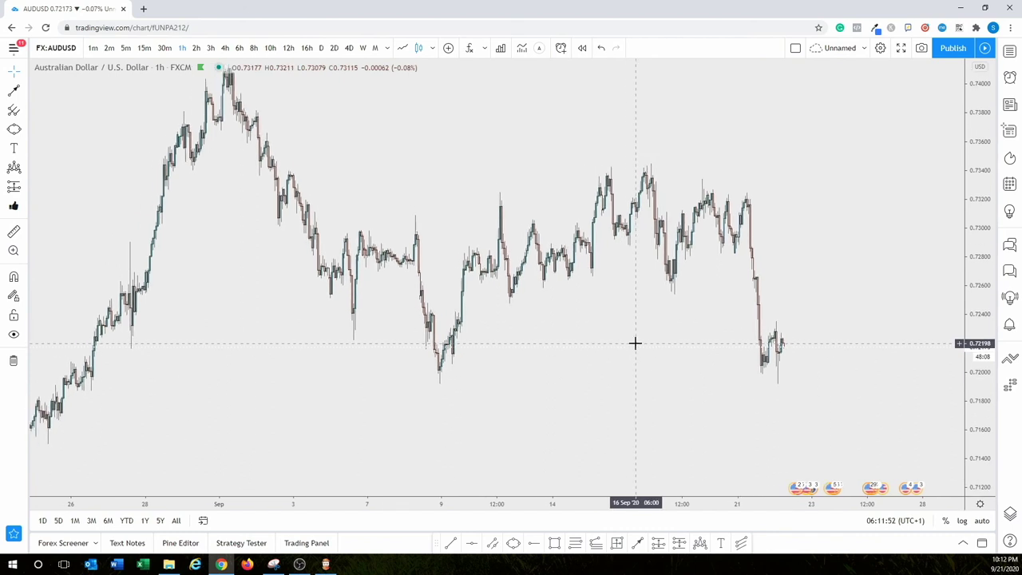
Step: Show the price chart as bars and restore the candles style
{"action": "scroll", "coordinate": [633, 342], "scroll_direction": "up", "scroll_amount": 10}
{"action": "left_click", "coordinate": [434, 47]}
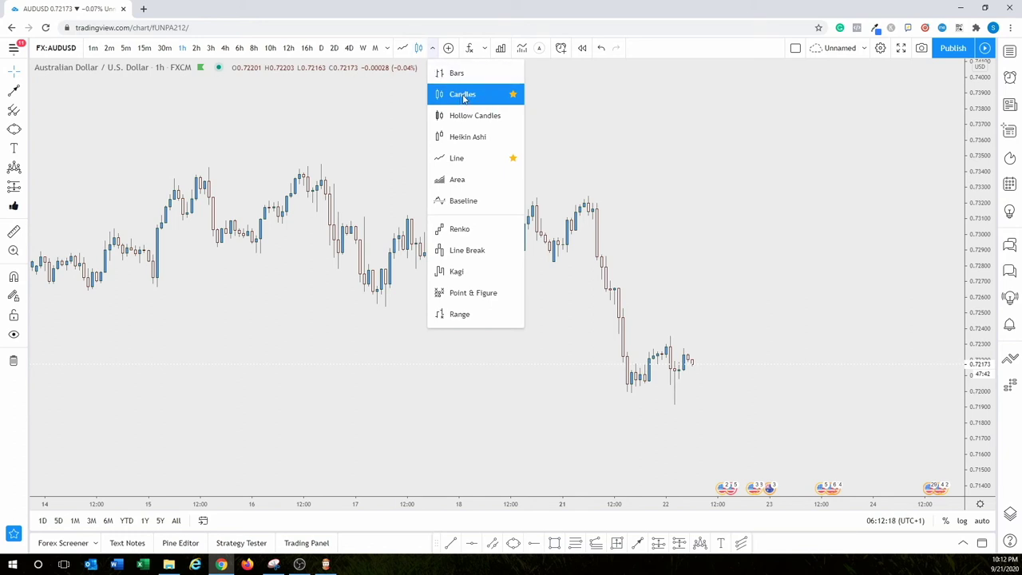
{"action": "left_click", "coordinate": [458, 74]}
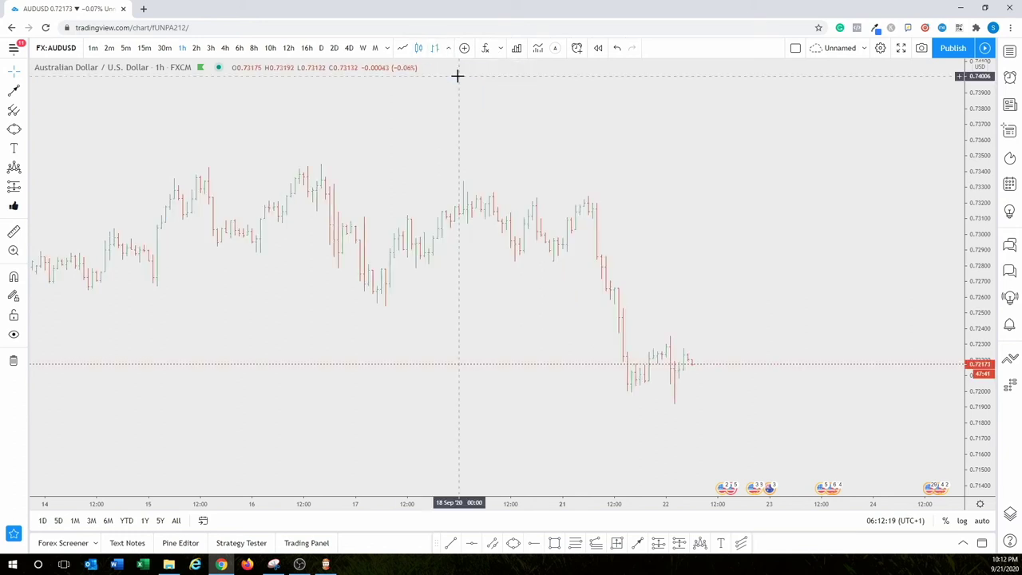
{"action": "left_click", "coordinate": [418, 49]}
{"action": "left_click", "coordinate": [448, 48]}
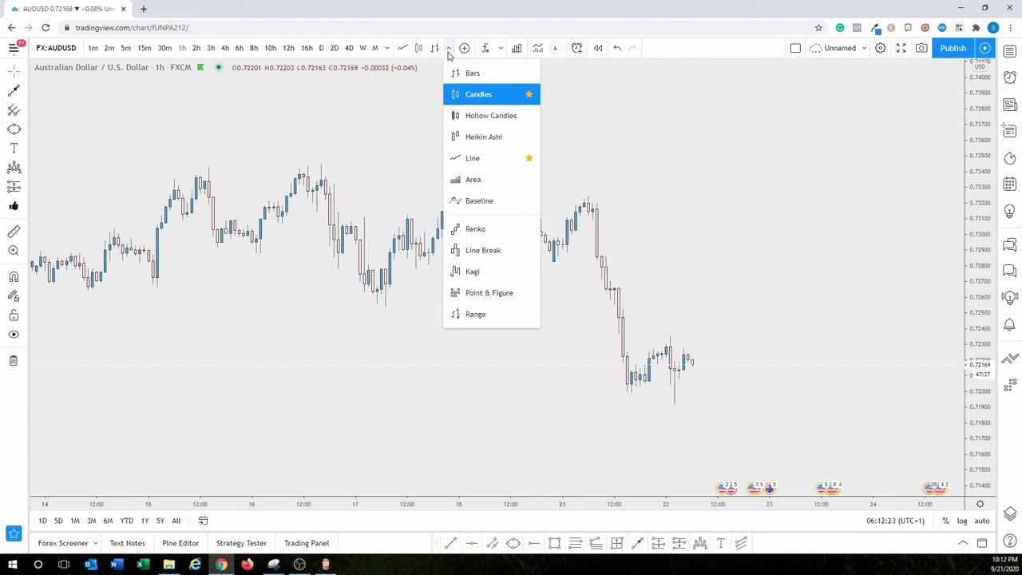
{"action": "left_click", "coordinate": [451, 53]}
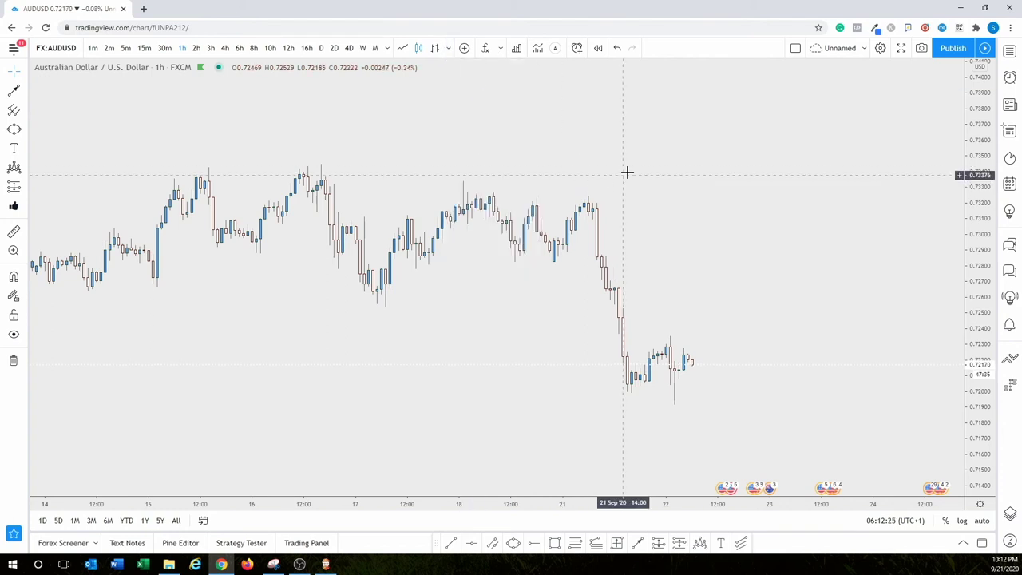
Step: Switch to the Snipping Tool window with the bullish and bearish candlestick diagram and place it over the TradingView chart
{"action": "left_click_drag", "start_coordinate": [647, 224], "coordinate": [718, 274]}
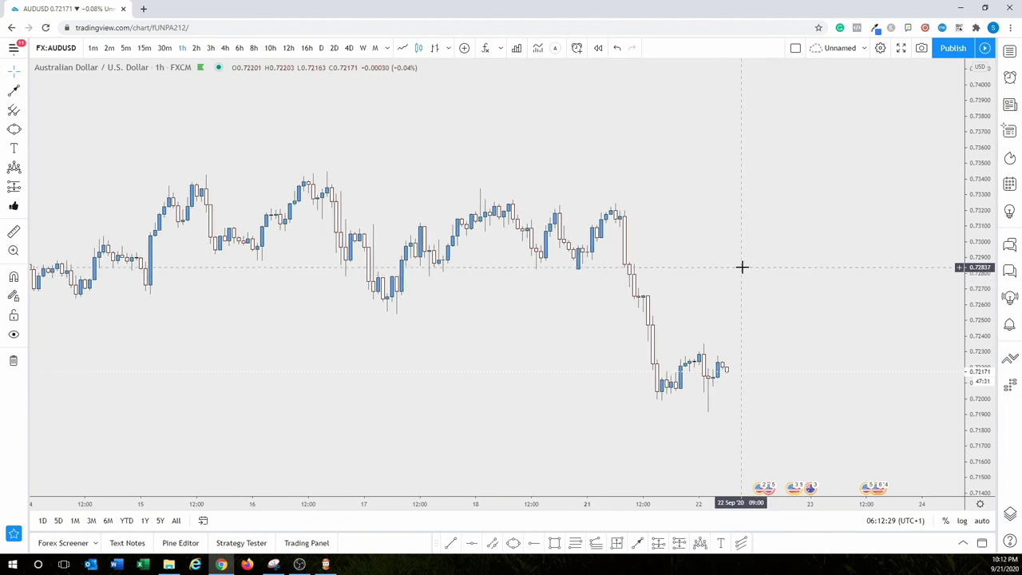
{"action": "left_click_drag", "start_coordinate": [783, 255], "coordinate": [733, 236]}
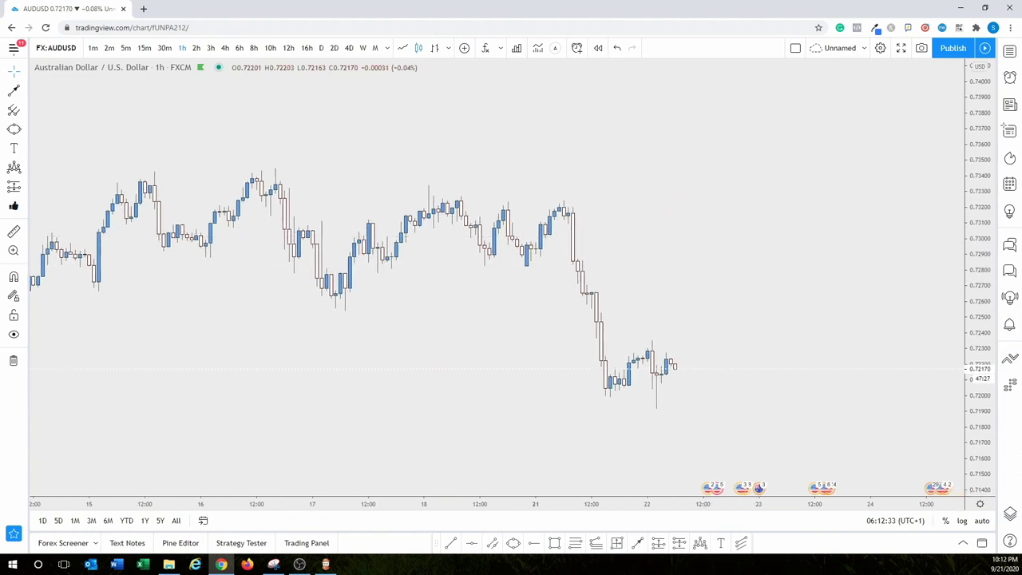
{"action": "left_click", "coordinate": [273, 564]}
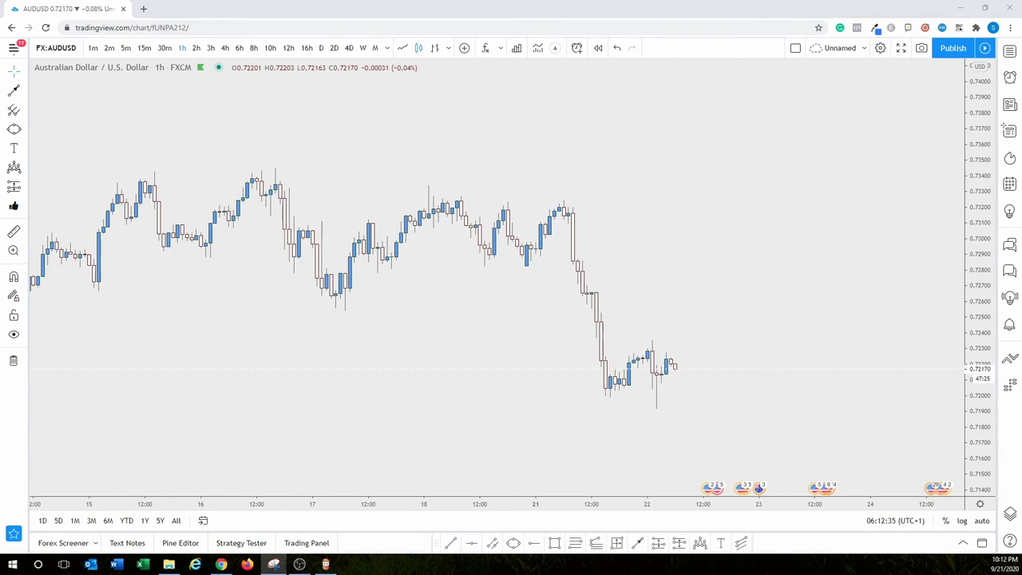
{"action": "left_click_drag", "start_coordinate": [1021, 4], "coordinate": [609, 93]}
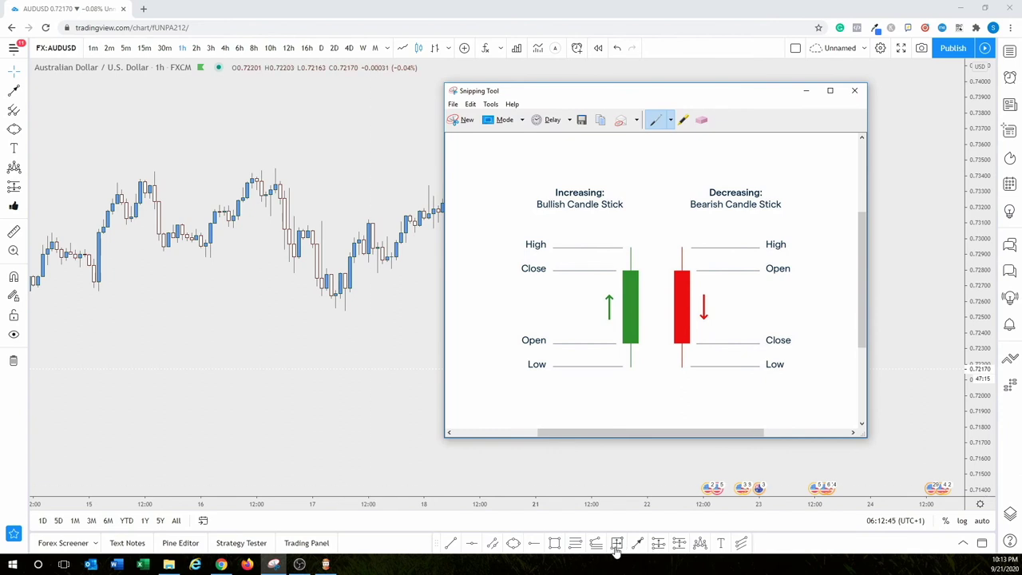
Step: Draw a blue rectangle around the tall bullish candle of 15 September, from about 0.73108 to 0.72592, and tighten its earlier edge to 00:00
{"action": "left_click", "coordinate": [554, 543]}
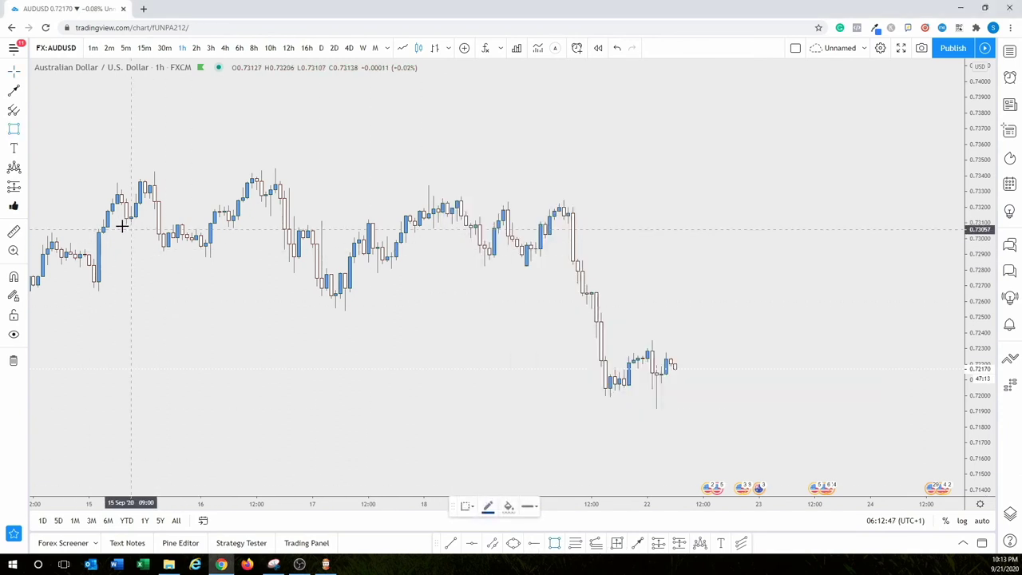
{"action": "left_click_drag", "start_coordinate": [83, 221], "coordinate": [109, 302]}
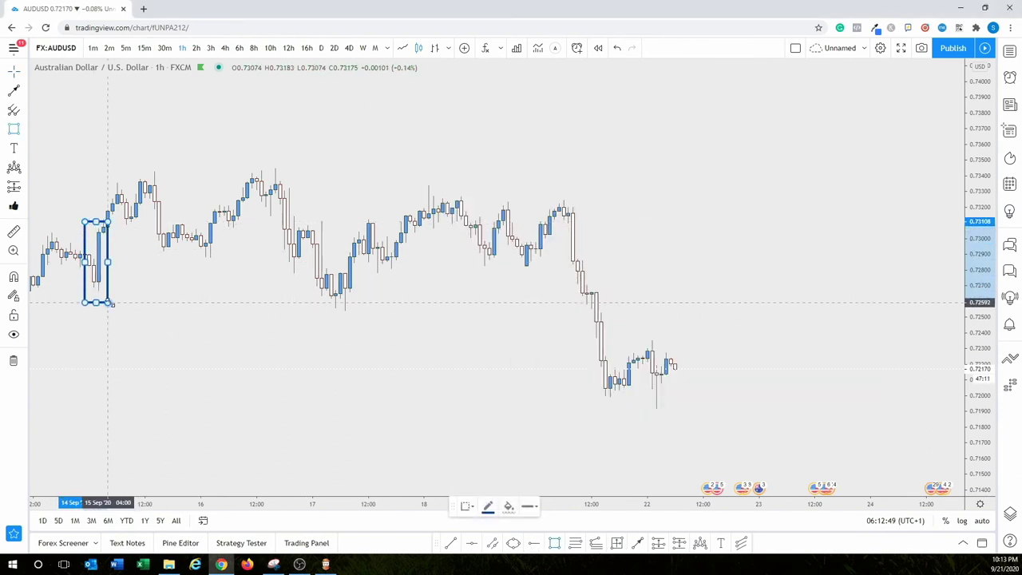
{"action": "left_click_drag", "start_coordinate": [84, 259], "coordinate": [88, 261]}
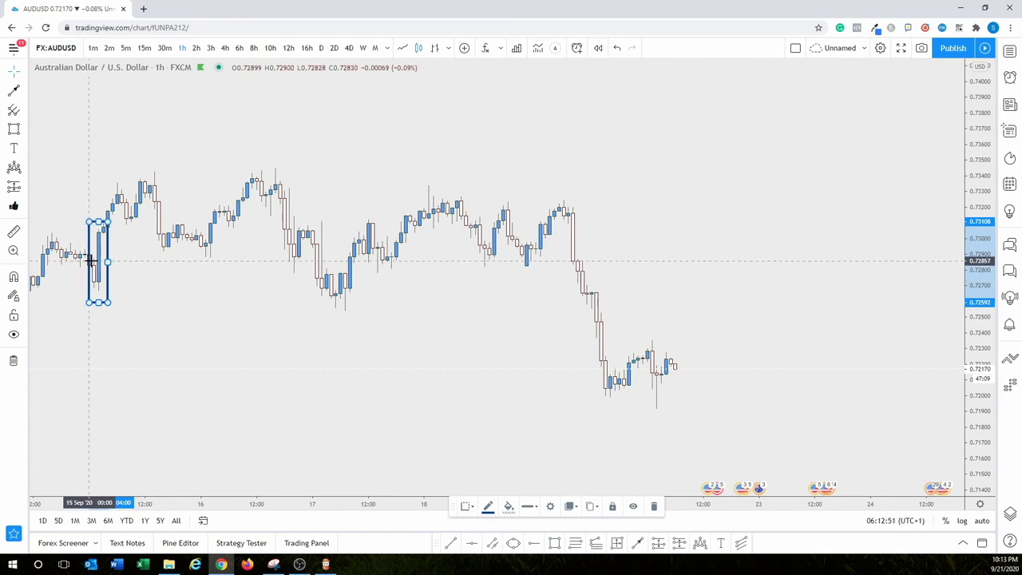
{"action": "left_click", "coordinate": [330, 399]}
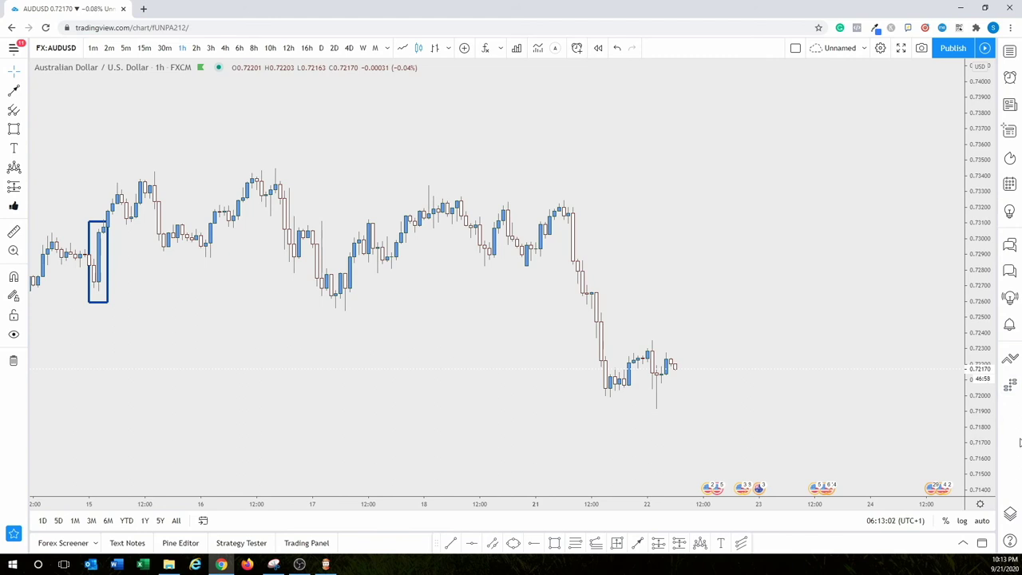
Step: Return to the Snipping Tool diagram, trace the bullish candle's upper and lower wicks in red, and circle its High and Low labels
{"action": "left_click", "coordinate": [273, 565]}
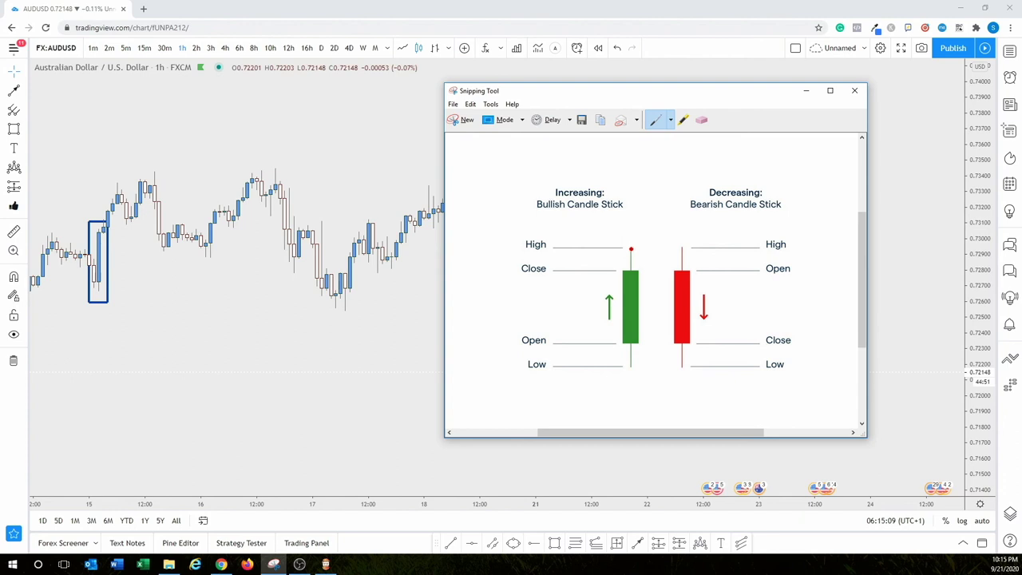
{"action": "left_click_drag", "start_coordinate": [631, 248], "coordinate": [631, 272]}
{"action": "left_click_drag", "start_coordinate": [631, 344], "coordinate": [630, 371]}
{"action": "mouse_move", "coordinate": [535, 233]}
{"action": "left_mouse_down"}
{"action": "mouse_move", "coordinate": [507, 243]}
{"action": "mouse_move", "coordinate": [549, 253]}
{"action": "mouse_move", "coordinate": [528, 230]}
{"action": "left_mouse_up"}
{"action": "mouse_move", "coordinate": [533, 357]}
{"action": "left_mouse_down"}
{"action": "mouse_move", "coordinate": [521, 361]}
{"action": "mouse_move", "coordinate": [556, 366]}
{"action": "left_mouse_up"}
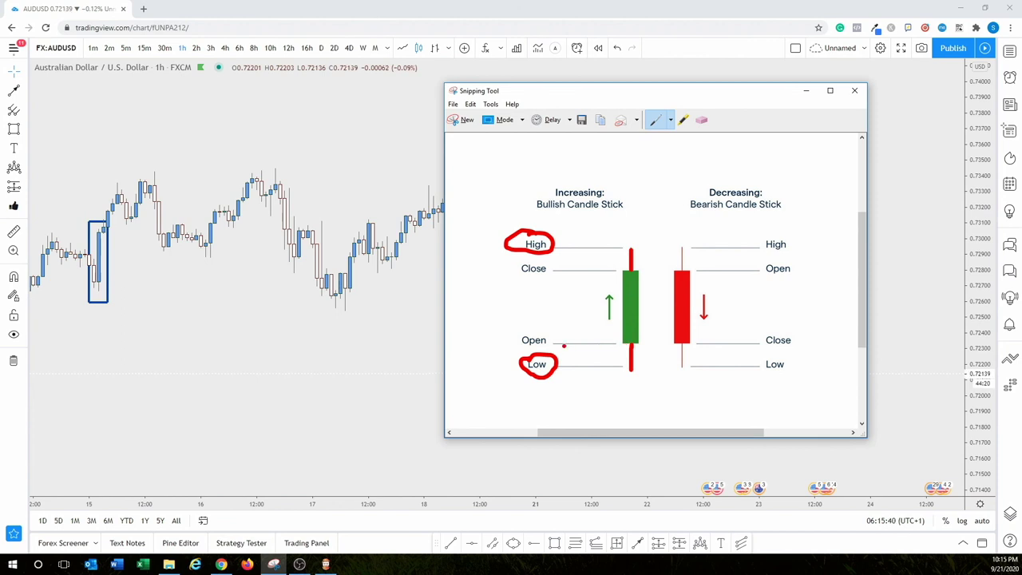
Step: Draw short red strokes across the bullish candle's open, close, high and low levels
{"action": "left_click_drag", "start_coordinate": [618, 345], "coordinate": [640, 342]}
{"action": "left_click_drag", "start_coordinate": [619, 270], "coordinate": [645, 271]}
{"action": "left_click_drag", "start_coordinate": [631, 246], "coordinate": [642, 245]}
{"action": "mouse_move", "coordinate": [636, 370]}
{"action": "left_mouse_down"}
{"action": "mouse_move", "coordinate": [624, 372]}
{"action": "mouse_move", "coordinate": [637, 373]}
{"action": "left_mouse_up"}
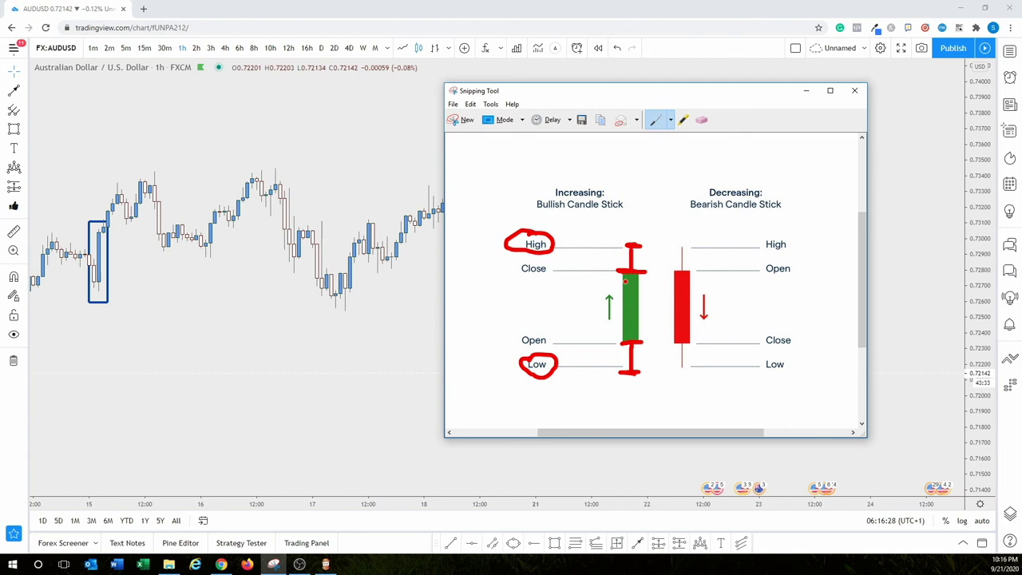
{"action": "left_click_drag", "start_coordinate": [620, 245], "coordinate": [645, 244]}
{"action": "left_click_drag", "start_coordinate": [620, 345], "coordinate": [647, 343]}
{"action": "left_click_drag", "start_coordinate": [620, 271], "coordinate": [648, 273]}
Step: Erase the red strokes on the bullish candle's wicks and price levels, keeping the circled labels
{"action": "left_click", "coordinate": [702, 120]}
{"action": "mouse_move", "coordinate": [630, 228]}
{"action": "left_mouse_down"}
{"action": "mouse_move", "coordinate": [627, 390]}
{"action": "mouse_move", "coordinate": [633, 351]}
{"action": "left_mouse_up"}
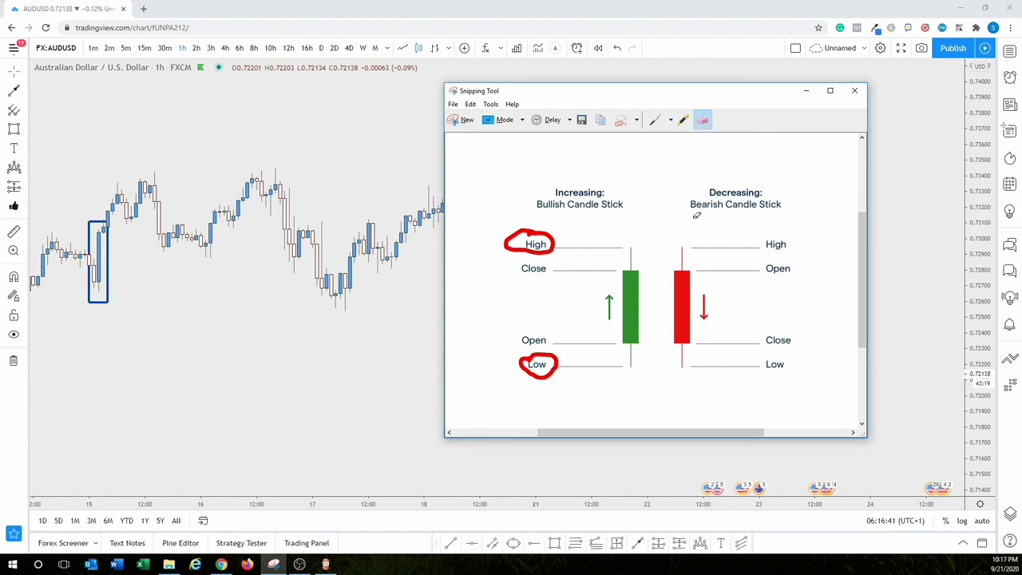
Step: Draw red pen strokes across the open and close levels of the bearish candle
{"action": "left_click", "coordinate": [655, 119]}
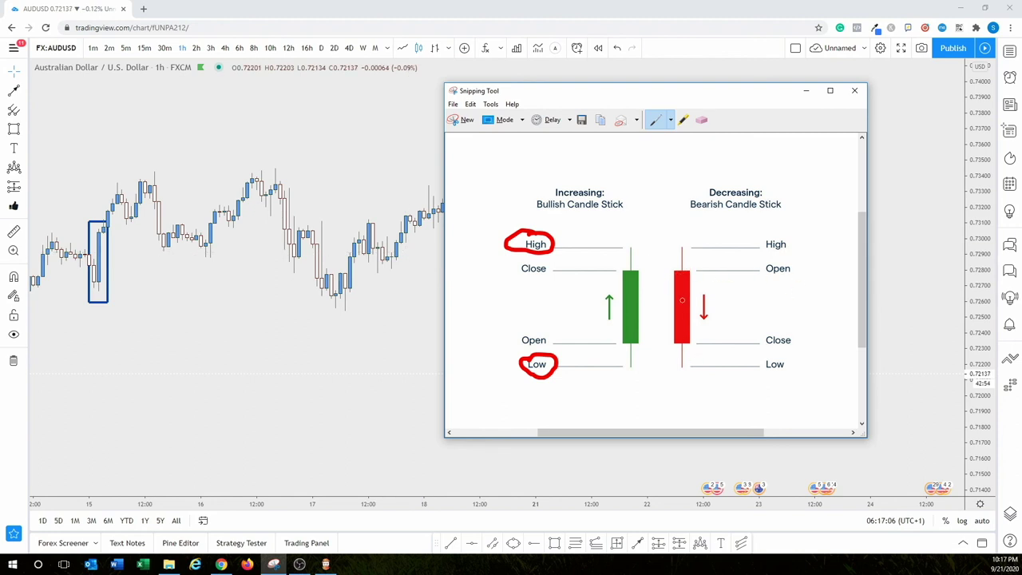
{"action": "mouse_move", "coordinate": [674, 272]}
{"action": "left_mouse_down"}
{"action": "mouse_move", "coordinate": [691, 272]}
{"action": "mouse_move", "coordinate": [682, 272]}
{"action": "left_mouse_up"}
{"action": "left_click_drag", "start_coordinate": [676, 346], "coordinate": [691, 343]}
{"action": "mouse_move", "coordinate": [677, 272]}
{"action": "left_mouse_down"}
{"action": "mouse_move", "coordinate": [667, 272]}
{"action": "mouse_move", "coordinate": [700, 273]}
{"action": "left_mouse_up"}
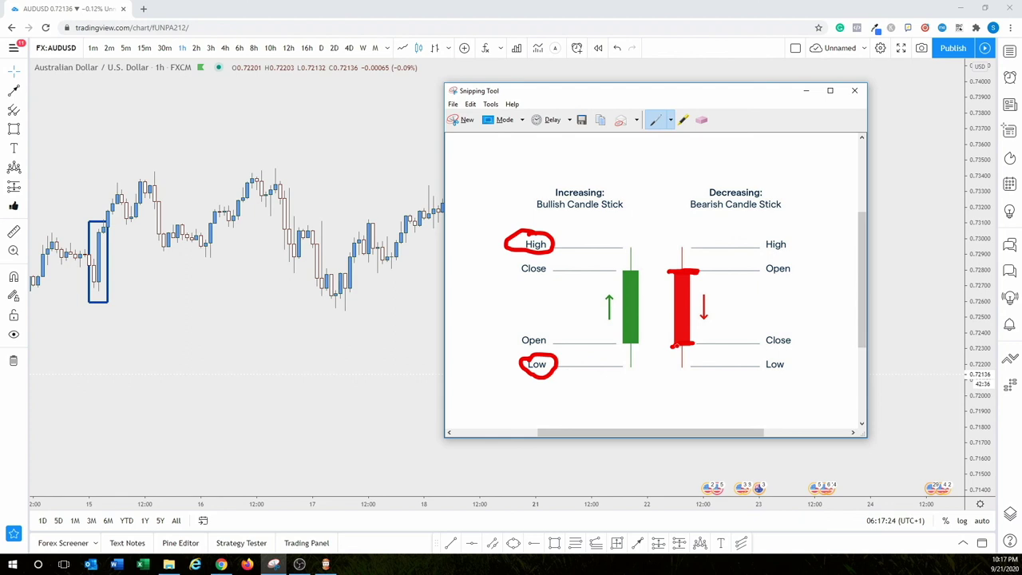
{"action": "left_click_drag", "start_coordinate": [672, 346], "coordinate": [703, 344]}
Step: Trace the bearish candle's lower wick, mark its low and high levels, and strike red lines over the Low and High labels
{"action": "mouse_move", "coordinate": [681, 347]}
{"action": "left_mouse_down"}
{"action": "mouse_move", "coordinate": [682, 372]}
{"action": "mouse_move", "coordinate": [693, 378]}
{"action": "mouse_move", "coordinate": [784, 364]}
{"action": "left_mouse_up"}
{"action": "left_click_drag", "start_coordinate": [677, 249], "coordinate": [669, 248]}
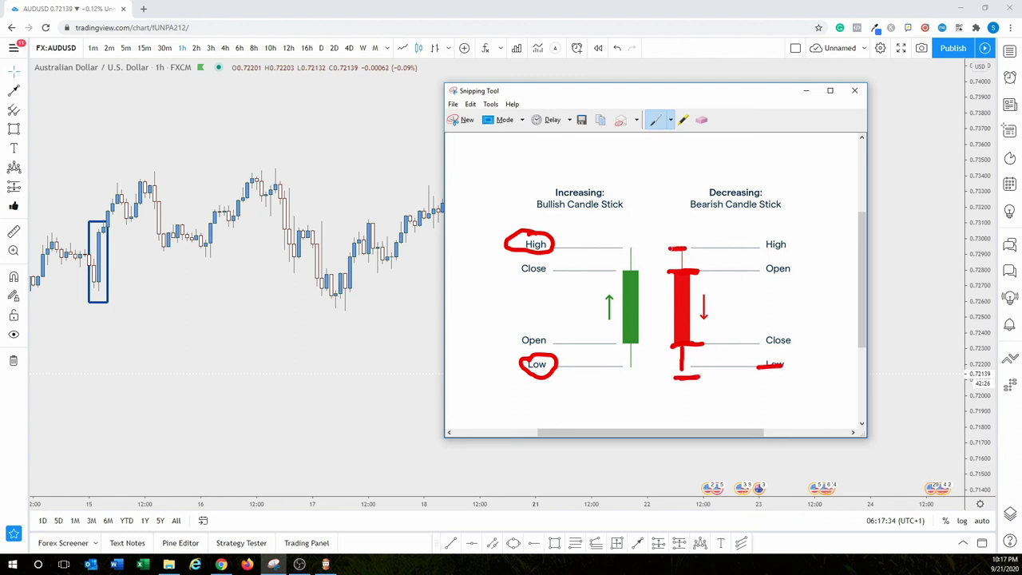
{"action": "left_click_drag", "start_coordinate": [766, 246], "coordinate": [805, 242]}
Step: Erase all the red marks from the bearish candle and from the High and Low labels of both candles
{"action": "left_click", "coordinate": [702, 120]}
{"action": "left_click_drag", "start_coordinate": [677, 249], "coordinate": [691, 384]}
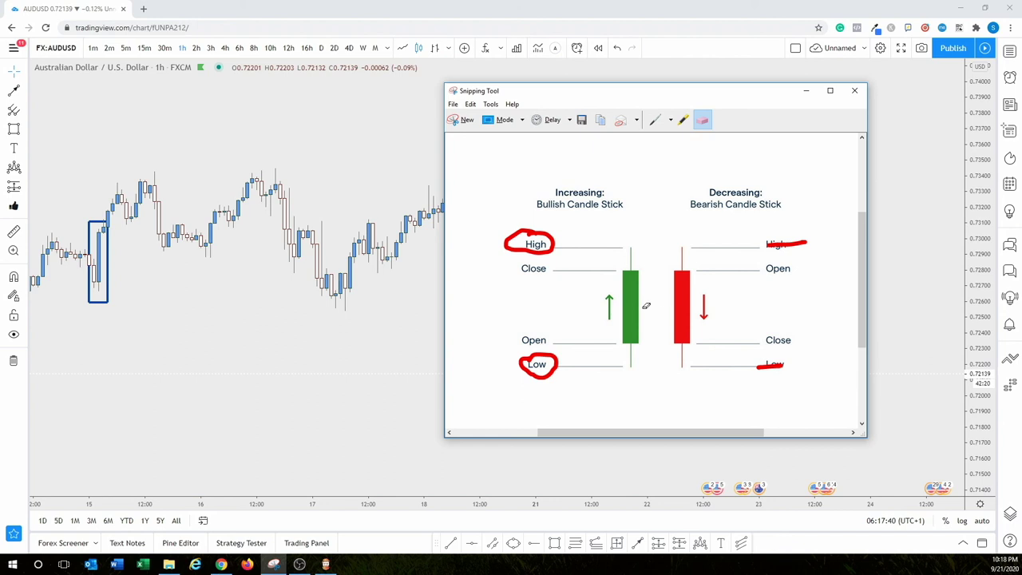
{"action": "mouse_move", "coordinate": [492, 232]}
{"action": "left_mouse_down"}
{"action": "mouse_move", "coordinate": [513, 325]}
{"action": "mouse_move", "coordinate": [558, 368]}
{"action": "left_mouse_up"}
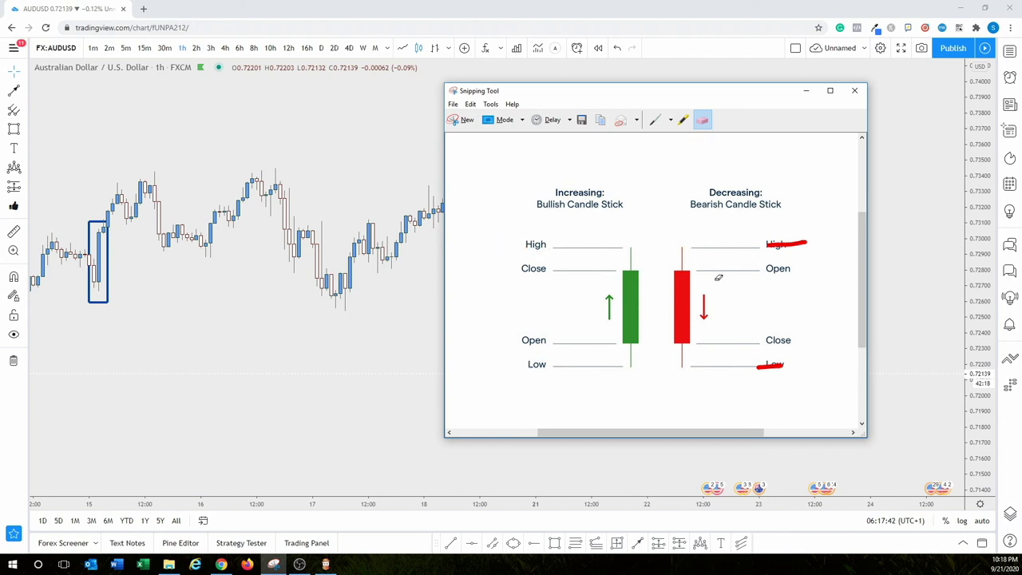
{"action": "left_click", "coordinate": [796, 243]}
{"action": "left_click", "coordinate": [770, 366]}
Step: Return to the TradingView chart at the boxed 15 September candle and switch to the 30-minute timeframe
{"action": "left_click", "coordinate": [116, 287]}
{"action": "left_click_drag", "start_coordinate": [157, 289], "coordinate": [353, 307]}
{"action": "scroll", "coordinate": [353, 308], "scroll_direction": "up", "scroll_amount": 2}
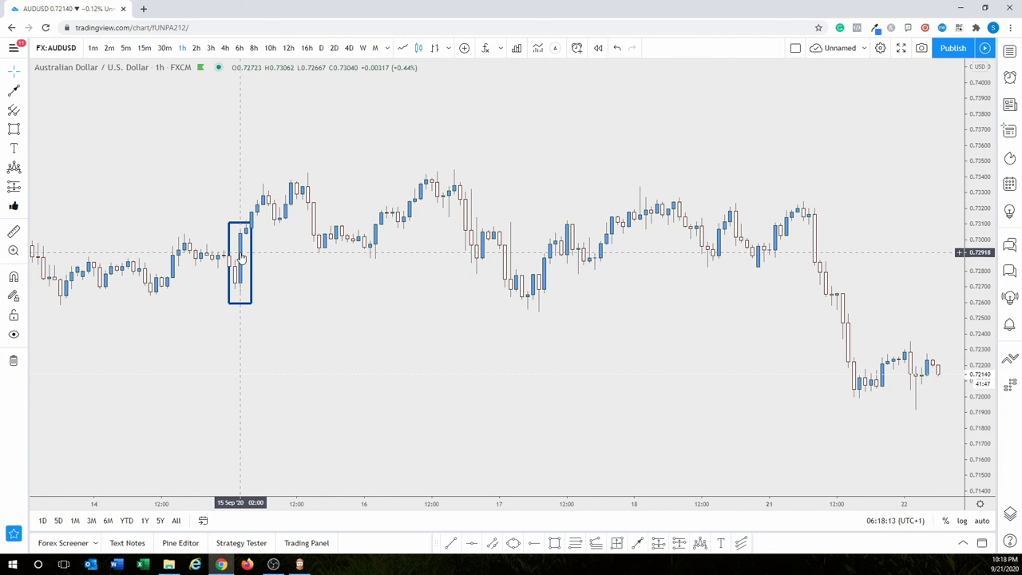
{"action": "left_click", "coordinate": [164, 48]}
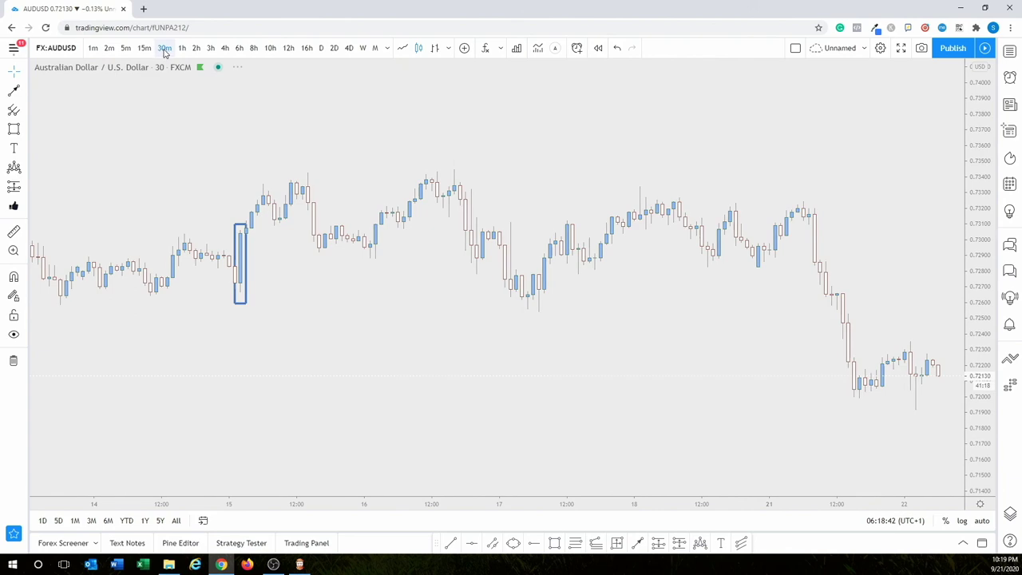
Step: On the 30-minute chart, narrow the blue box at 15 September so it encloses only the two candles forming the boxed hourly candle
{"action": "left_click_drag", "start_coordinate": [272, 356], "coordinate": [673, 342]}
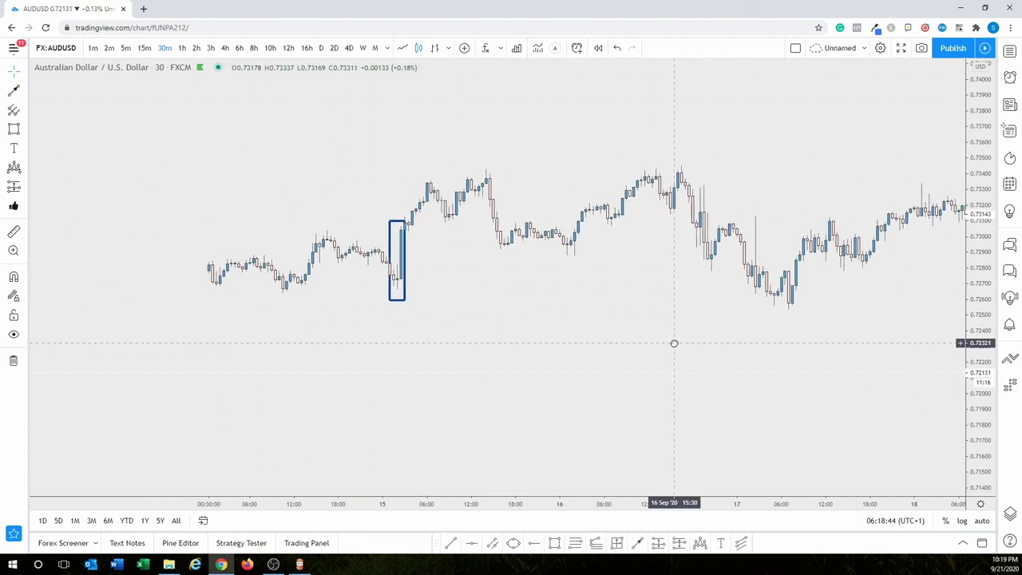
{"action": "left_click_drag", "start_coordinate": [466, 337], "coordinate": [362, 319]}
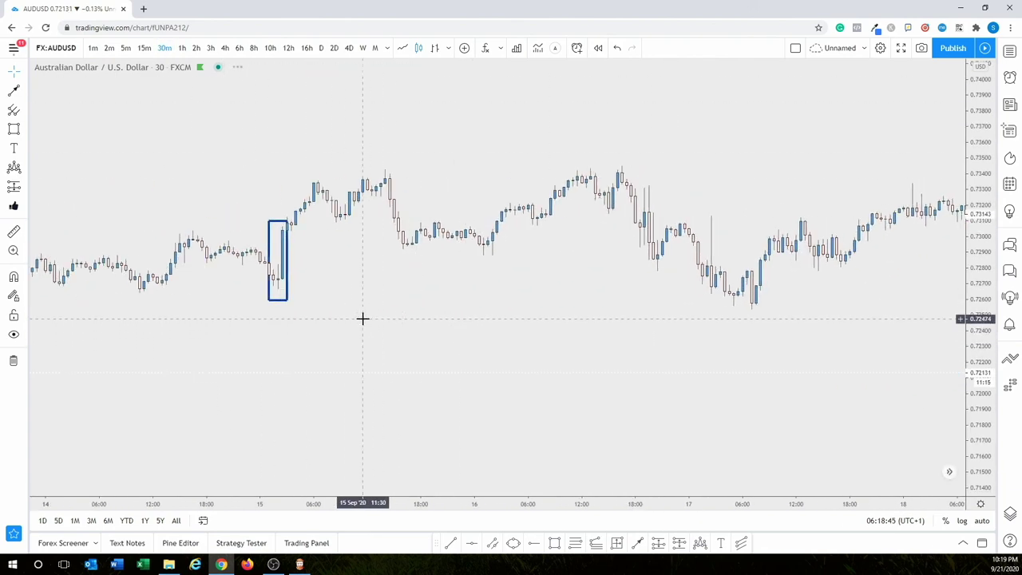
{"action": "left_click", "coordinate": [273, 276]}
{"action": "left_click_drag", "start_coordinate": [273, 298], "coordinate": [280, 298]}
{"action": "left_click", "coordinate": [313, 287]}
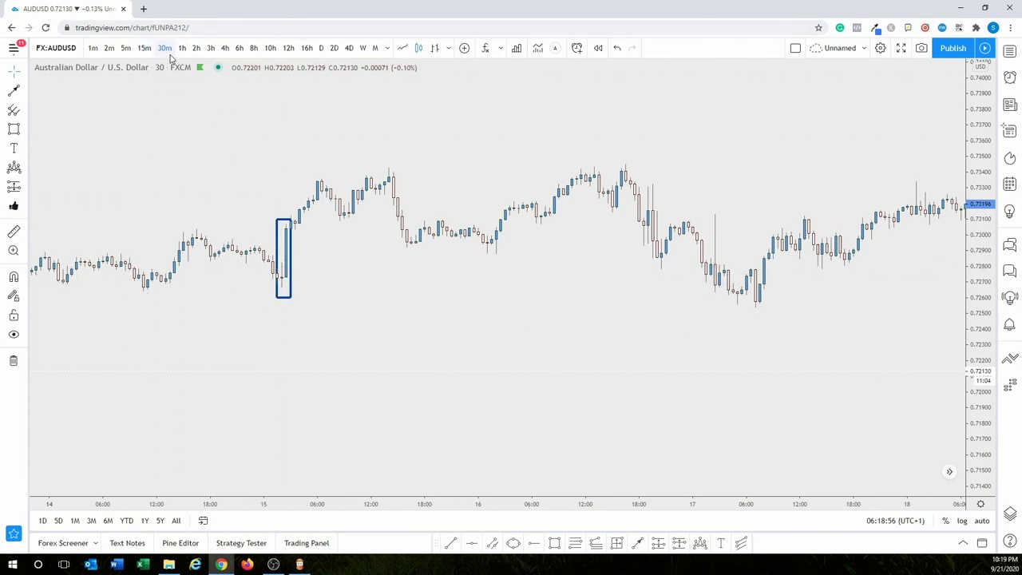
{"action": "left_click", "coordinate": [279, 290]}
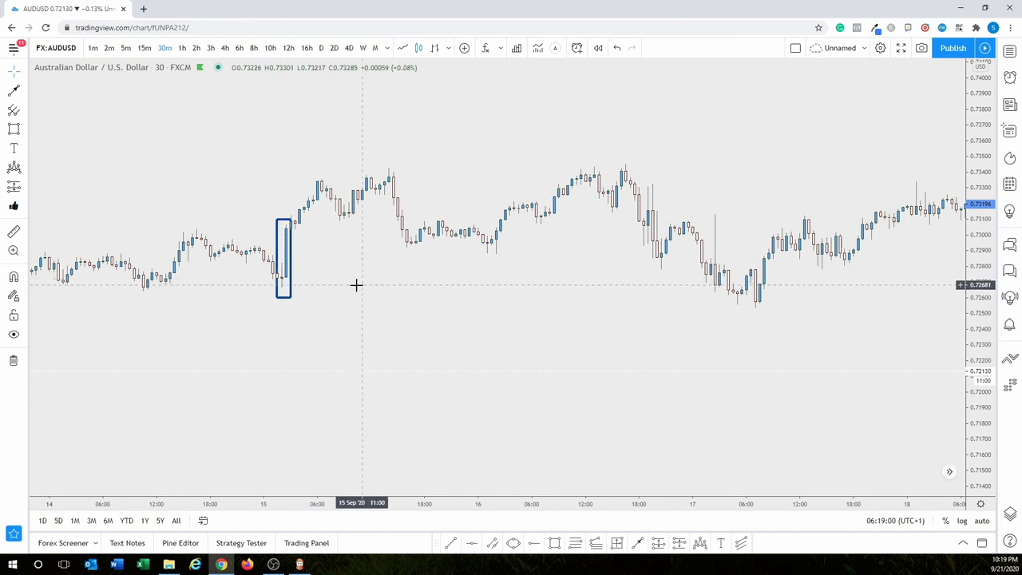
Step: Compare the boxed 15 September move on the 1-hour timeframe with its 30-minute candles
{"action": "left_click", "coordinate": [182, 48]}
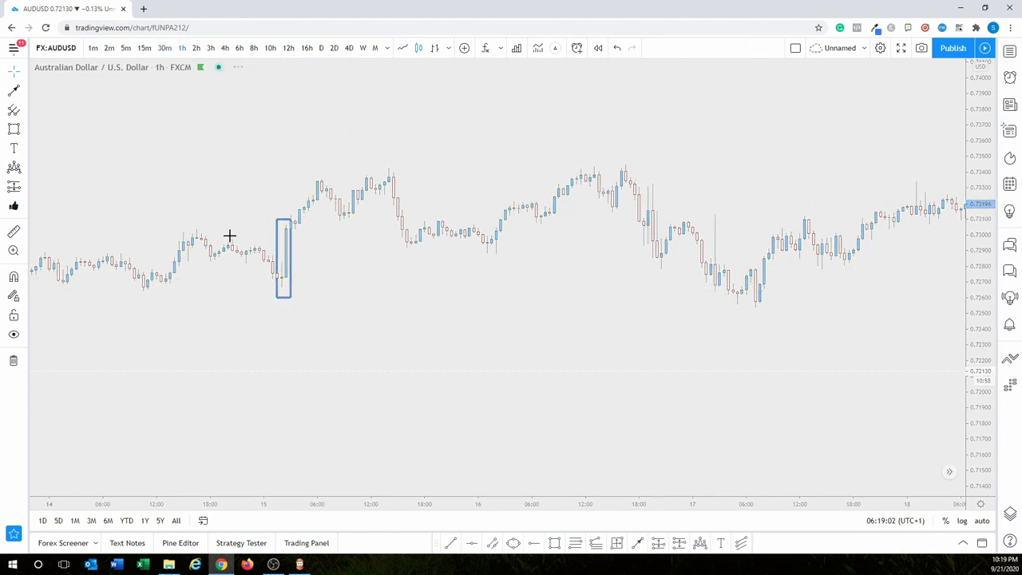
{"action": "left_click_drag", "start_coordinate": [790, 370], "coordinate": [387, 375]}
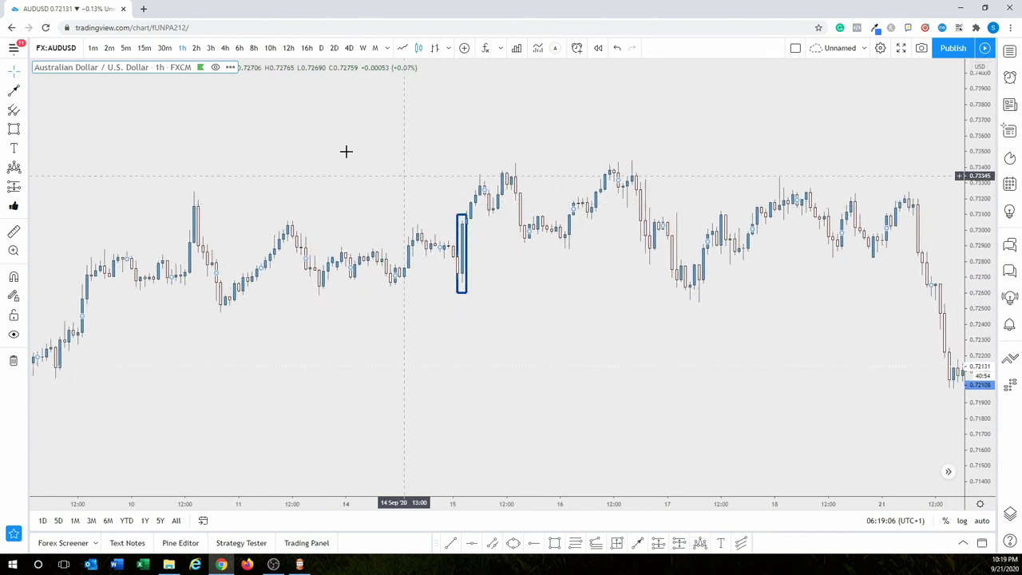
{"action": "left_click", "coordinate": [164, 48]}
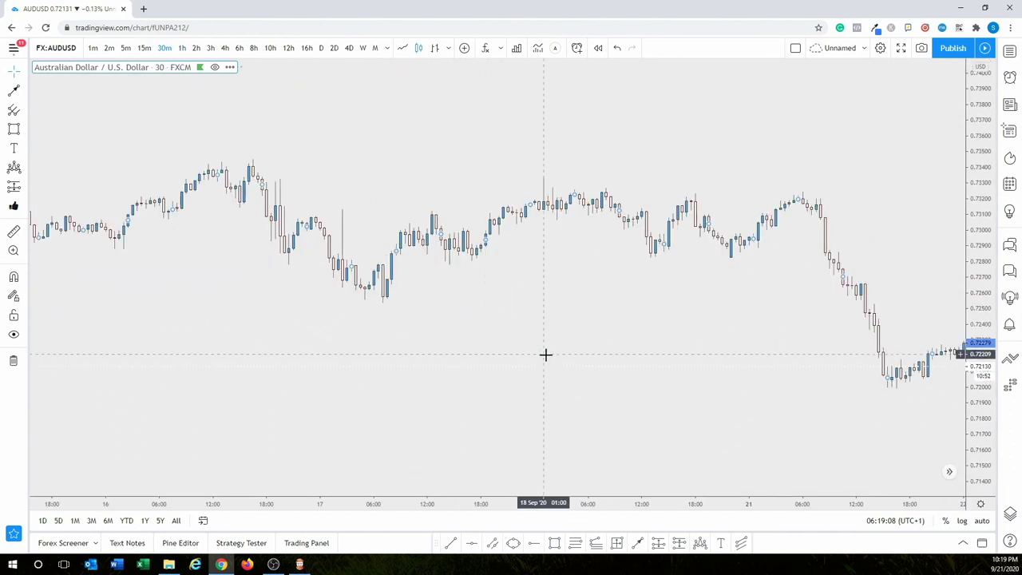
{"action": "left_click_drag", "start_coordinate": [726, 358], "coordinate": [794, 330]}
{"action": "left_click_drag", "start_coordinate": [335, 303], "coordinate": [638, 293]}
{"action": "left_click_drag", "start_coordinate": [358, 289], "coordinate": [431, 287]}
{"action": "left_click_drag", "start_coordinate": [309, 239], "coordinate": [388, 238]}
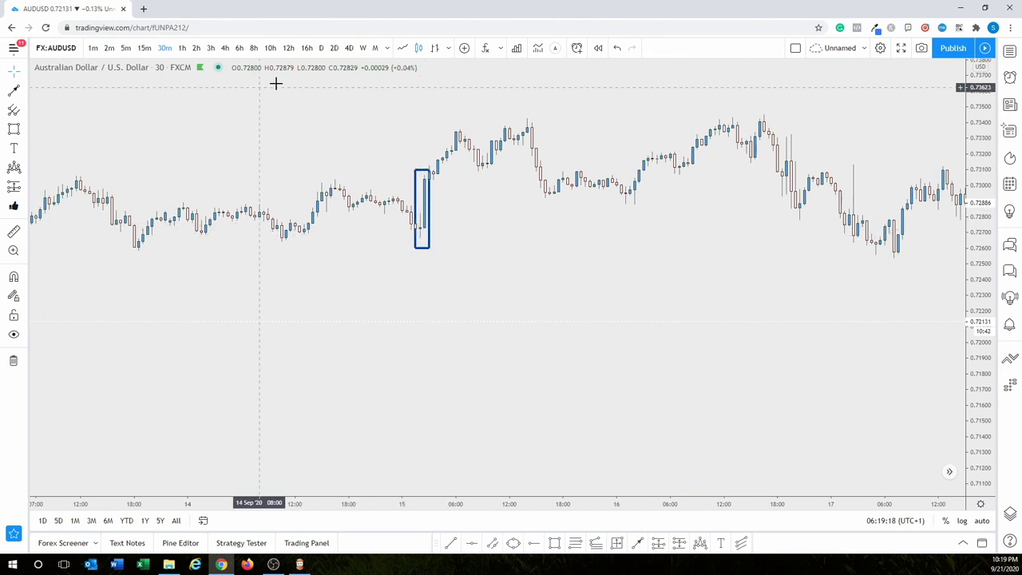
Step: Switch to the 5-minute timeframe and examine the small candles inside the 15 September box
{"action": "left_click", "coordinate": [125, 48]}
{"action": "scroll", "coordinate": [491, 324], "scroll_direction": "down", "scroll_amount": 5}
{"action": "left_click_drag", "start_coordinate": [358, 321], "coordinate": [932, 381]}
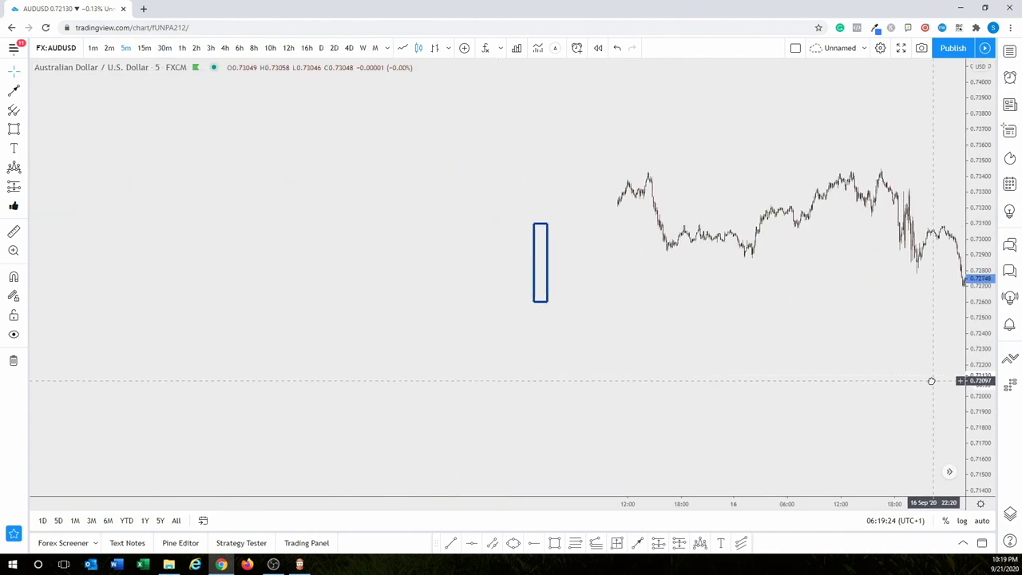
{"action": "scroll", "coordinate": [509, 335], "scroll_direction": "up", "scroll_amount": 3}
{"action": "left_click_drag", "start_coordinate": [185, 324], "coordinate": [406, 292]}
{"action": "scroll", "coordinate": [468, 301], "scroll_direction": "up", "scroll_amount": 2}
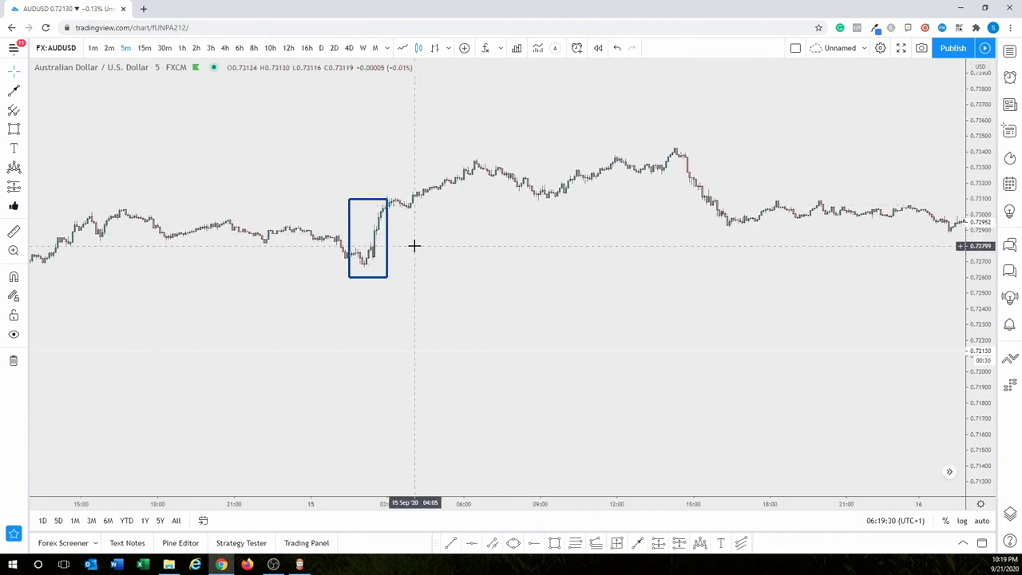
Step: Examine the boxed 15 September candle on the 1-hour, 4-hour and daily timeframes in turn
{"action": "left_click", "coordinate": [182, 48]}
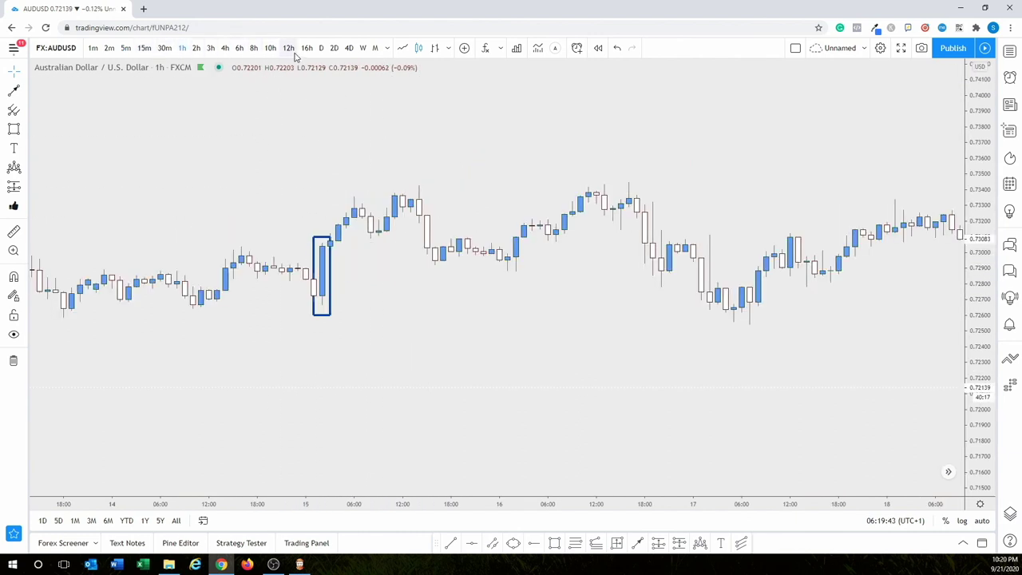
{"action": "left_click", "coordinate": [325, 277]}
{"action": "left_click", "coordinate": [225, 47]}
{"action": "left_click", "coordinate": [322, 48]}
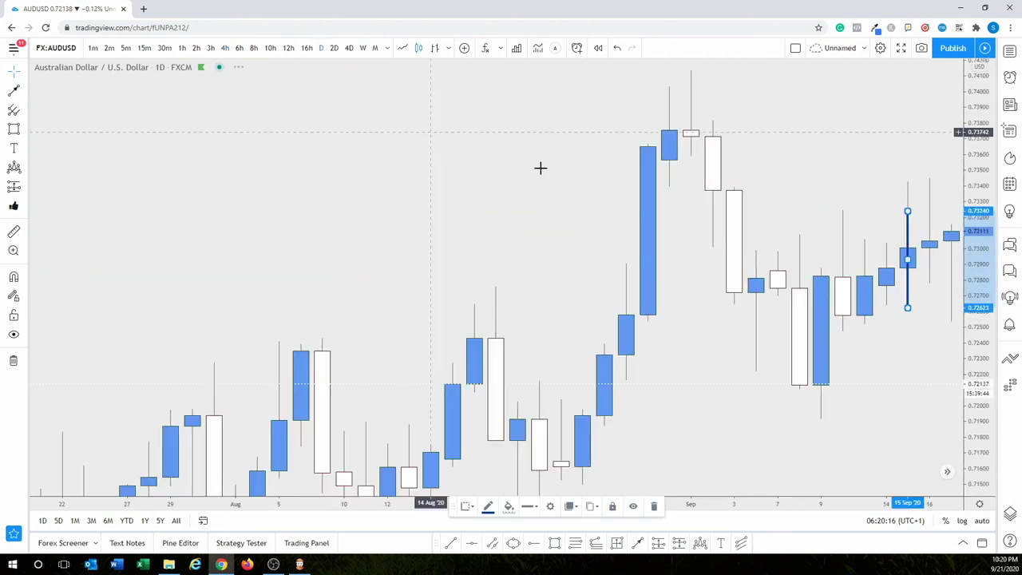
Step: Place horizontal lines at the open (0.72579) and close (about 0.73654) of the large bullish 28 August daily candle
{"action": "left_click_drag", "start_coordinate": [541, 167], "coordinate": [191, 221]}
{"action": "scroll", "coordinate": [589, 218], "scroll_direction": "down", "scroll_amount": 3}
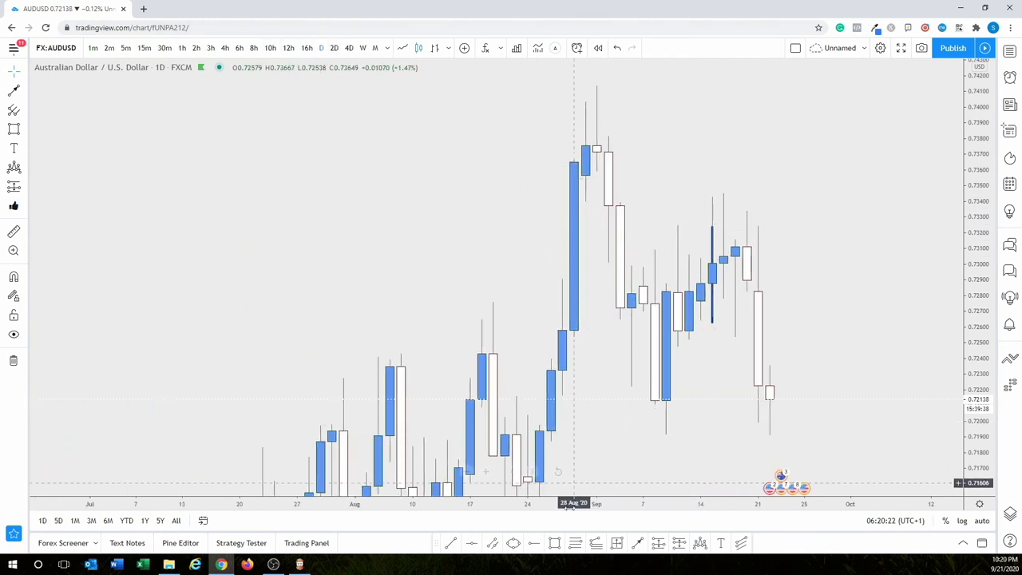
{"action": "key", "text": "alt+h"}
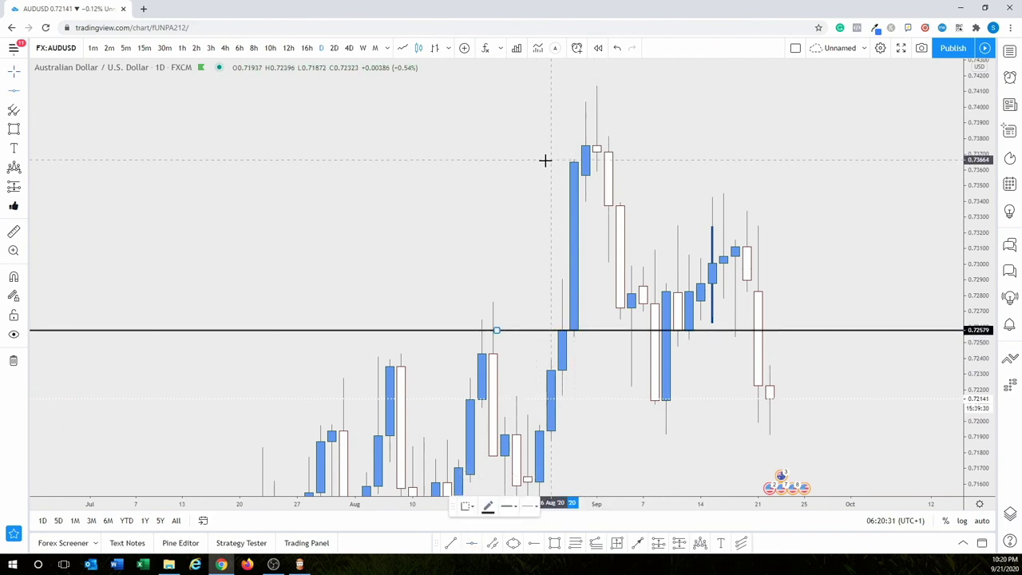
{"action": "key", "text": "alt+h"}
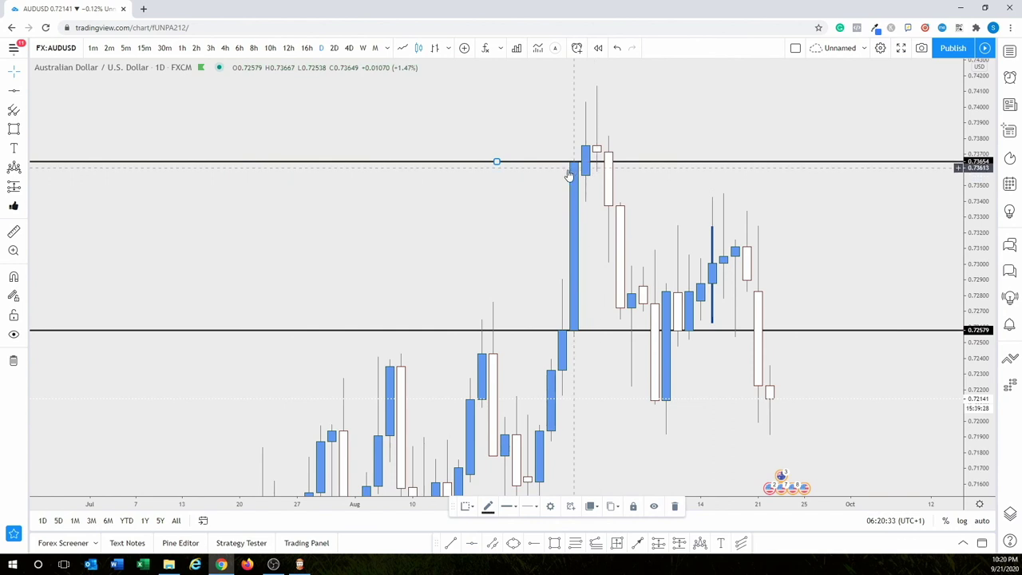
{"action": "left_click", "coordinate": [545, 180]}
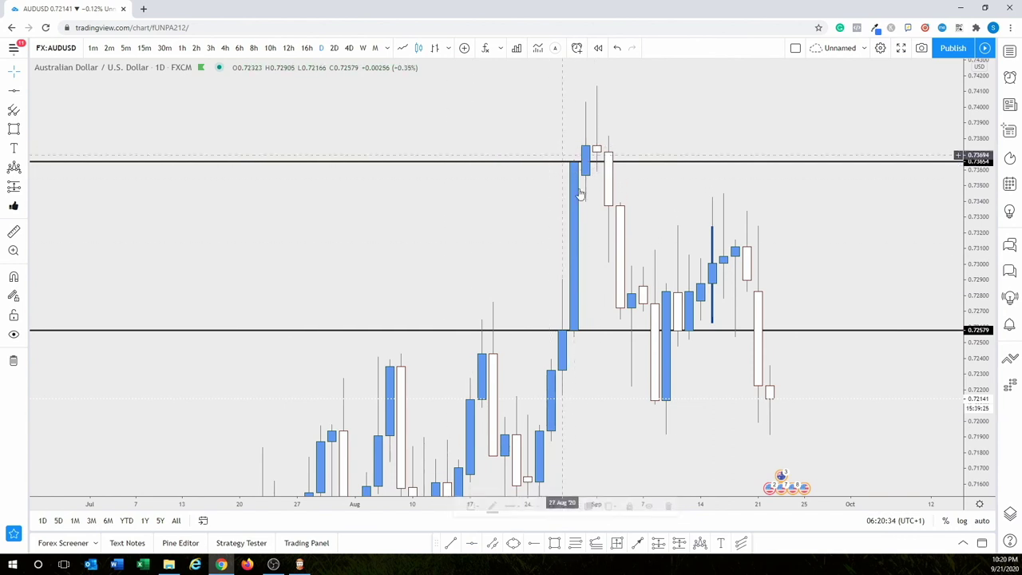
Step: Draw a rectangle around the 28 August daily candle, spanning about 0.73732 down to 0.72409
{"action": "left_click", "coordinate": [554, 543]}
{"action": "left_click_drag", "start_coordinate": [562, 150], "coordinate": [590, 357]}
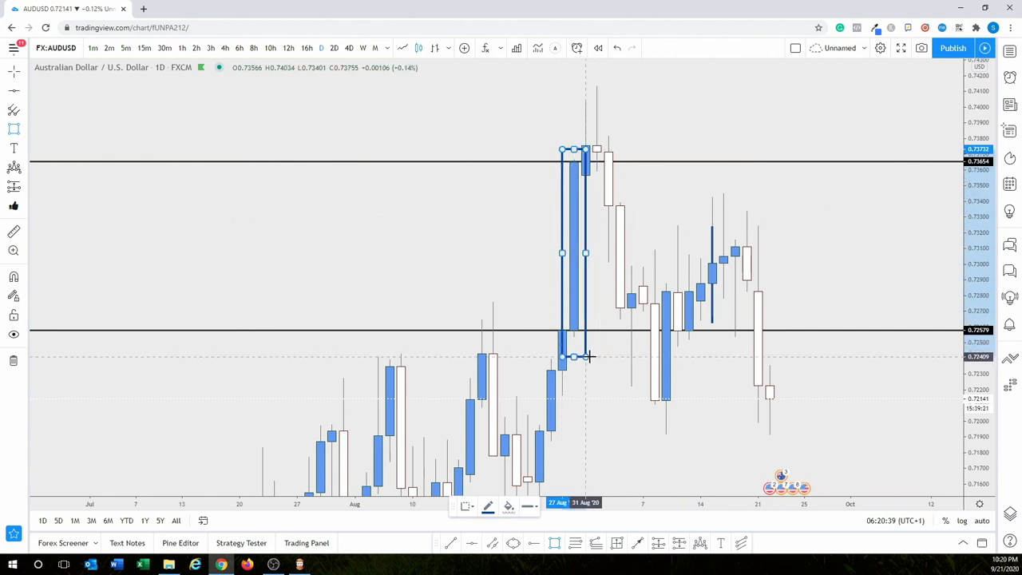
{"action": "left_click", "coordinate": [526, 273]}
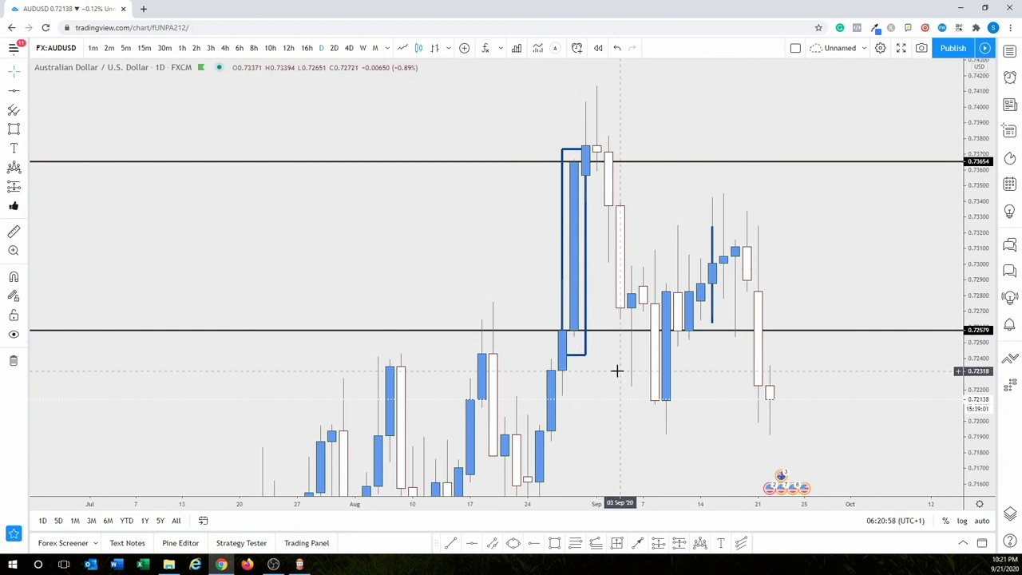
Step: Delete the rectangle around the 28 August daily candle
{"action": "scroll", "coordinate": [616, 370], "scroll_direction": "up", "scroll_amount": 2}
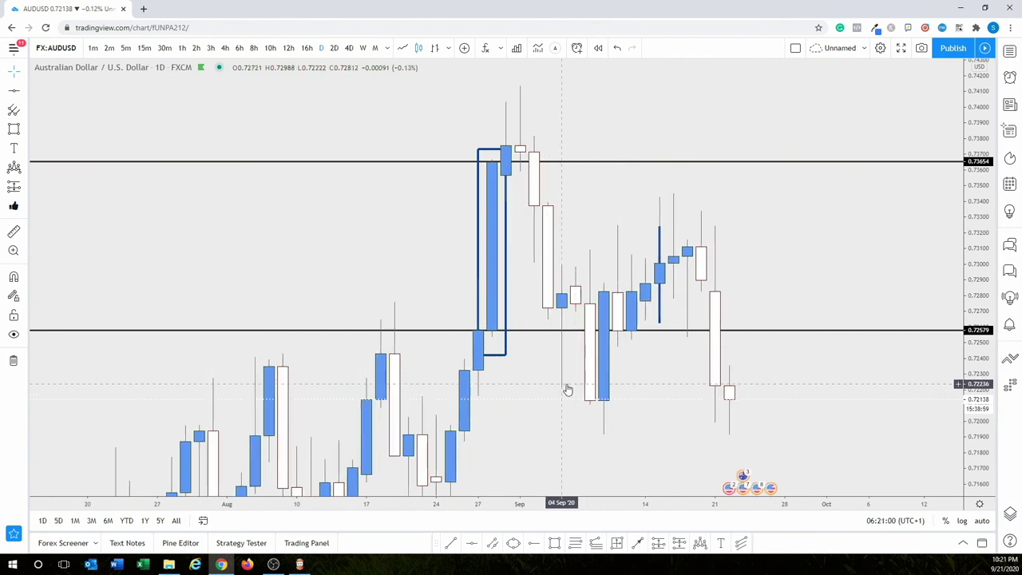
{"action": "left_click_drag", "start_coordinate": [568, 388], "coordinate": [652, 372]}
{"action": "left_click", "coordinate": [581, 251]}
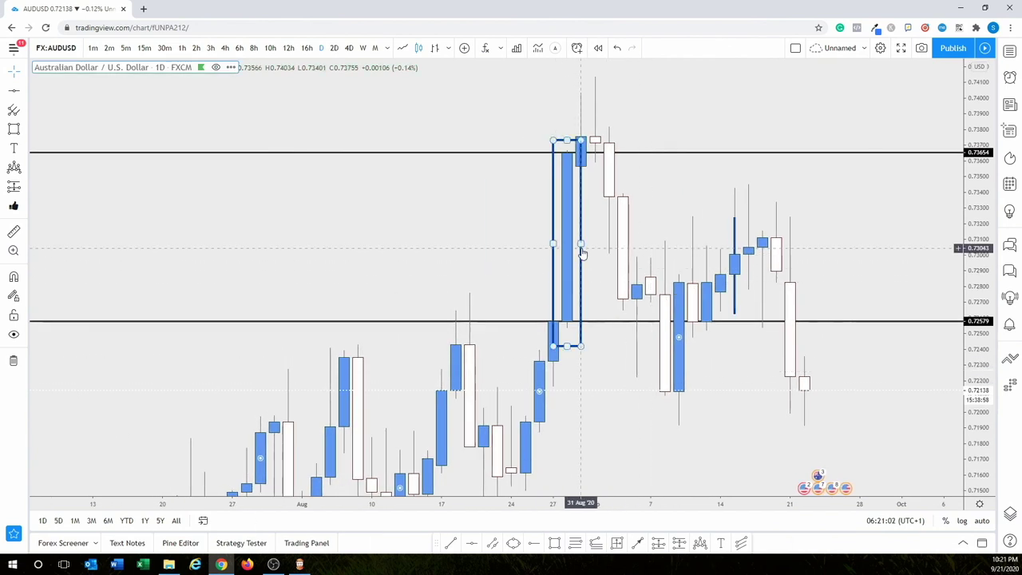
{"action": "key", "text": "Delete"}
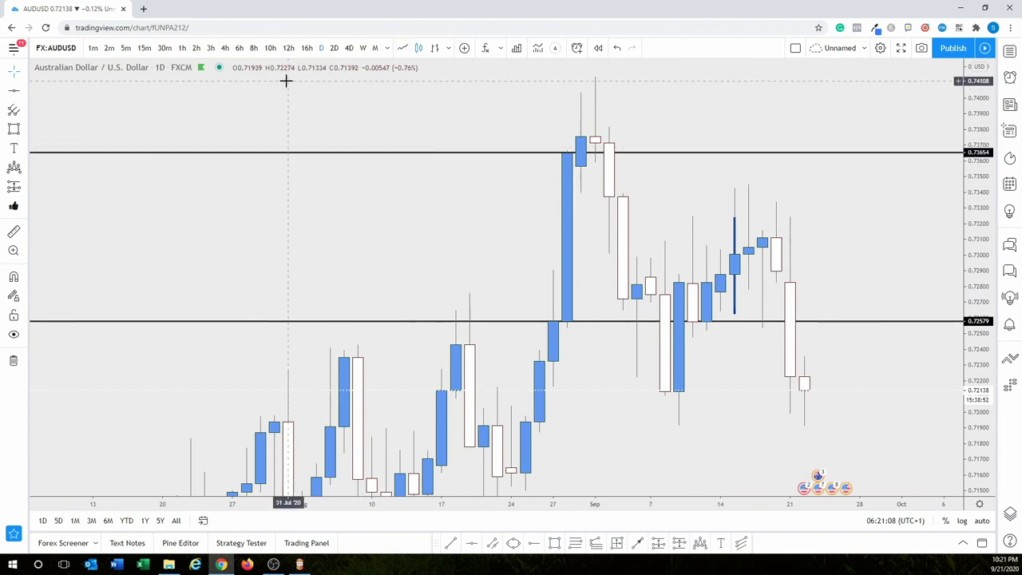
Step: Switch to the 4-hour timeframe, delete the box around the 15 September candle and clear both horizontal lines
{"action": "left_click", "coordinate": [226, 48]}
{"action": "scroll", "coordinate": [479, 307], "scroll_direction": "down", "scroll_amount": 5}
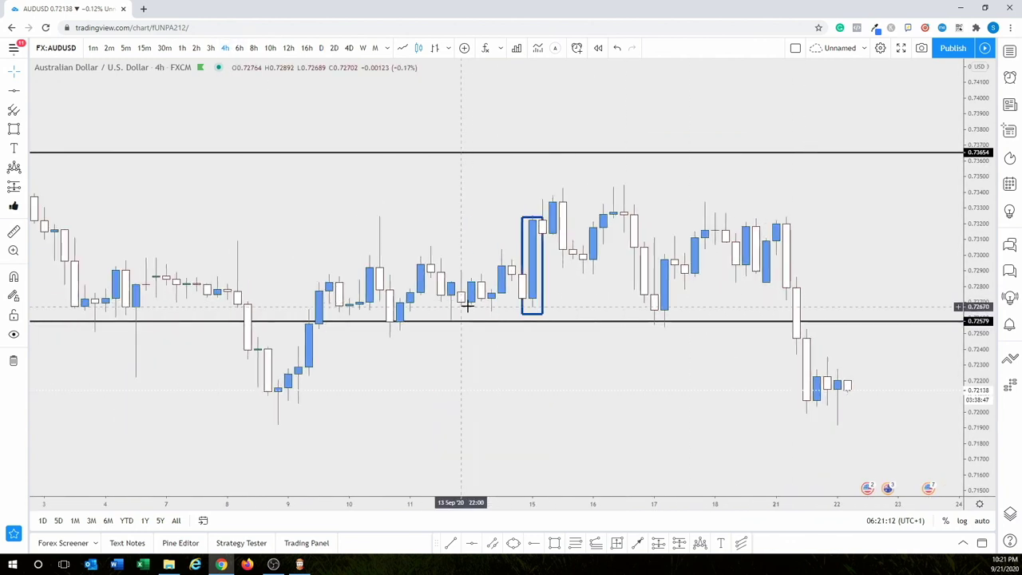
{"action": "left_click", "coordinate": [622, 313]}
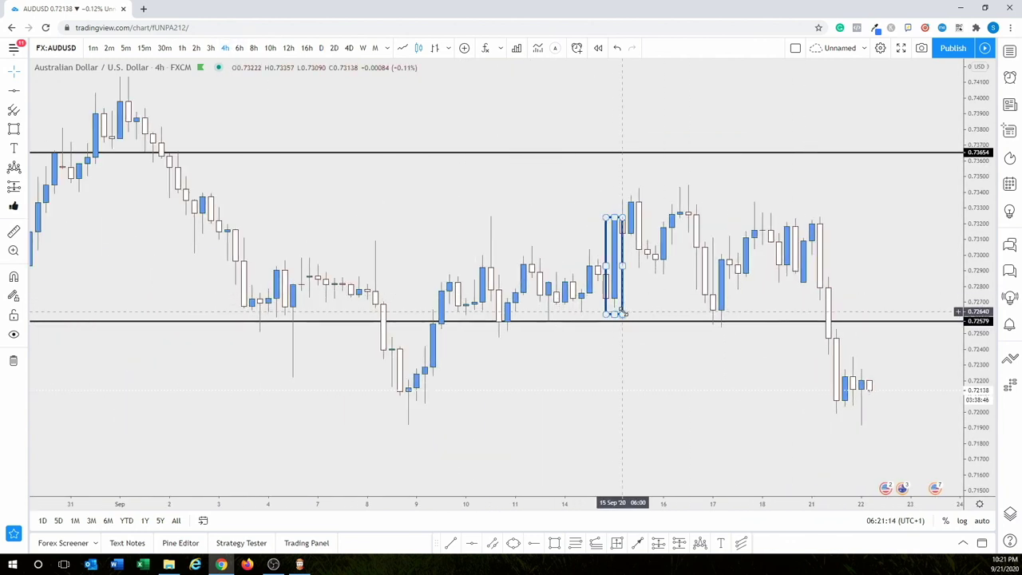
{"action": "key", "text": "Delete"}
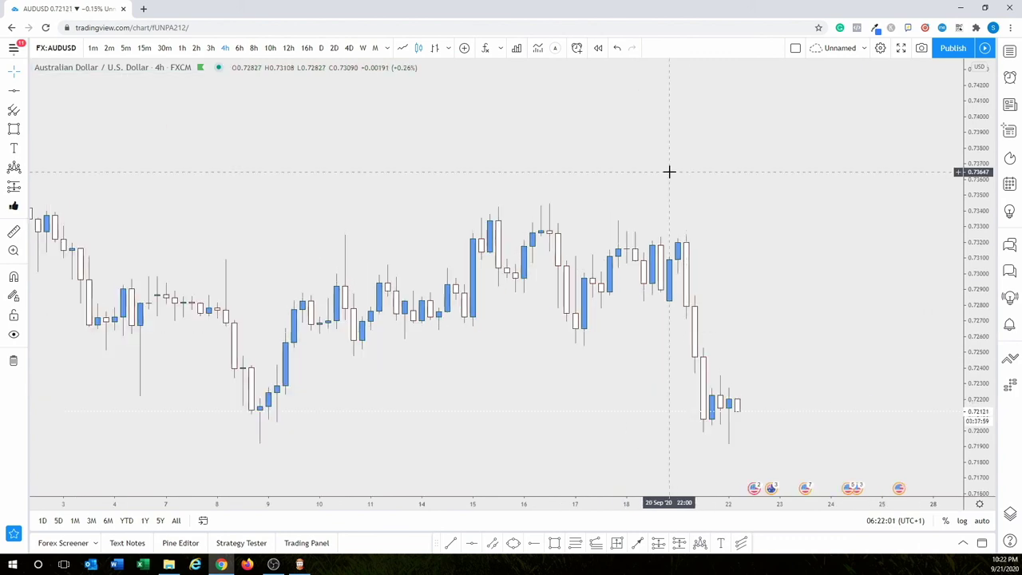
Step: Examine the 4-hour AUDUSD price history back to 2018 with the price scale compressed
{"action": "left_click_drag", "start_coordinate": [392, 269], "coordinate": [595, 250]}
{"action": "scroll", "coordinate": [595, 249], "scroll_direction": "down", "scroll_amount": 5}
{"action": "left_click_drag", "start_coordinate": [705, 226], "coordinate": [363, 231]}
{"action": "left_click_drag", "start_coordinate": [962, 160], "coordinate": [967, 191]}
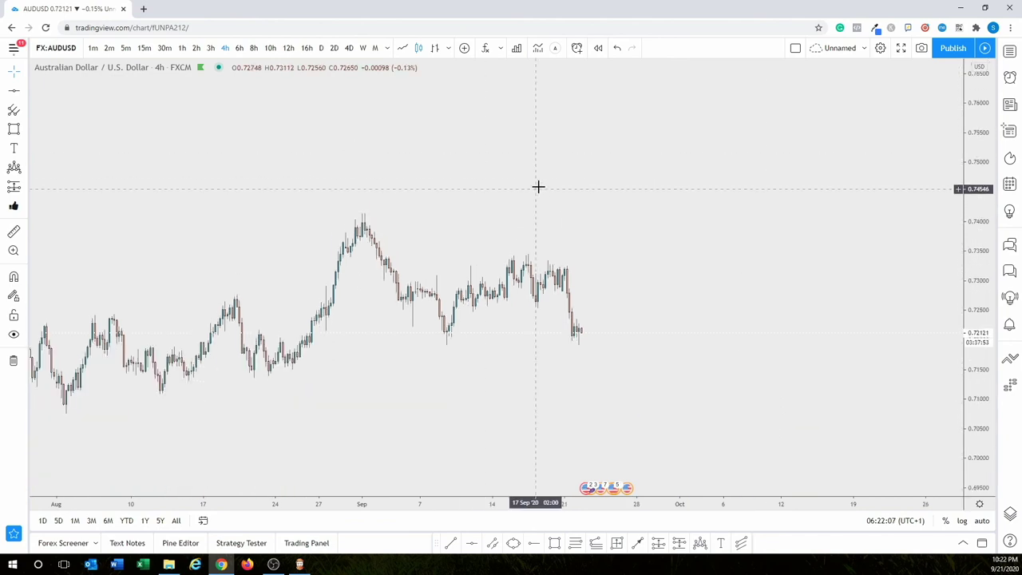
{"action": "scroll", "coordinate": [368, 278], "scroll_direction": "down", "scroll_amount": 3}
{"action": "scroll", "coordinate": [368, 278], "scroll_direction": "down", "scroll_amount": 5}
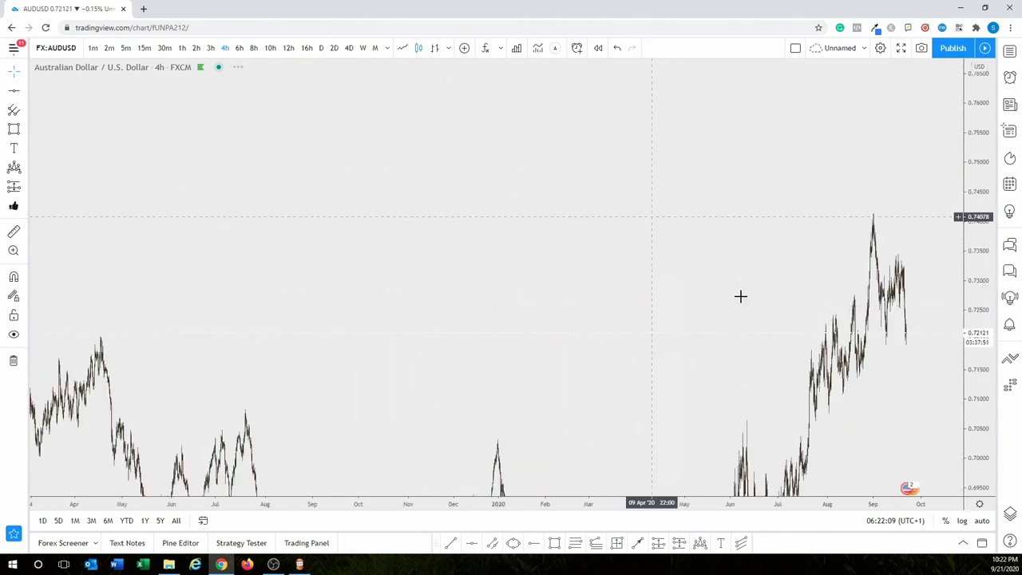
{"action": "scroll", "coordinate": [519, 355], "scroll_direction": "down", "scroll_amount": 2}
{"action": "left_click_drag", "start_coordinate": [509, 355], "coordinate": [528, 226]}
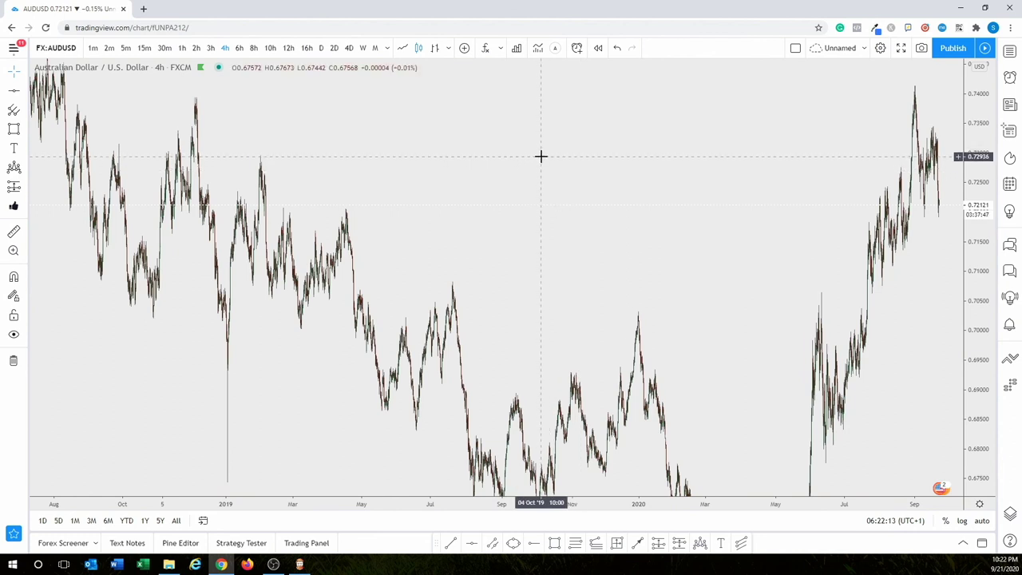
Step: Reset the 4-hour chart view and bring the August–September price action into focus
{"action": "right_click", "coordinate": [540, 156]}
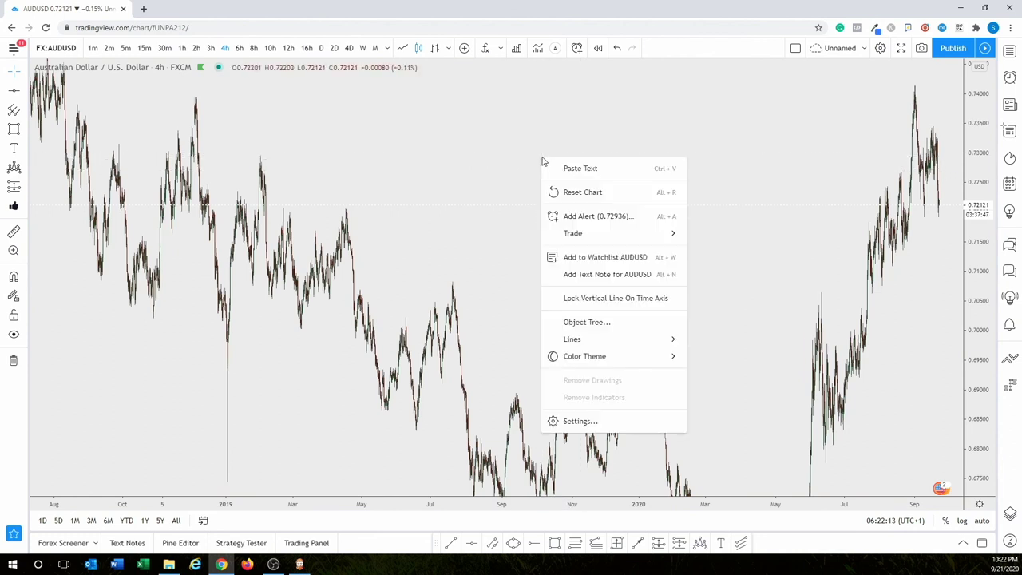
{"action": "left_click", "coordinate": [583, 192]}
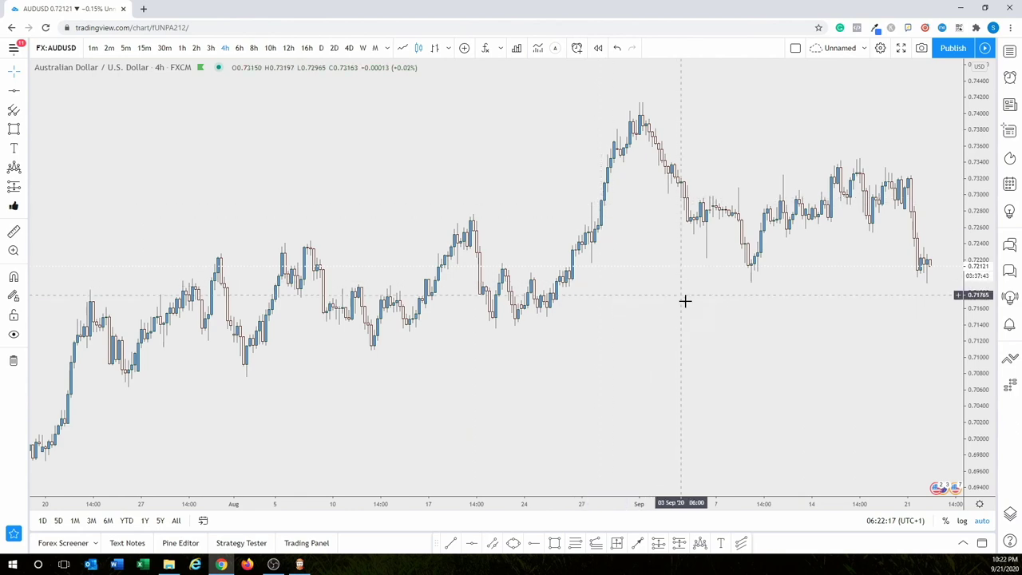
{"action": "left_click_drag", "start_coordinate": [679, 292], "coordinate": [390, 330]}
{"action": "scroll", "coordinate": [464, 337], "scroll_direction": "up", "scroll_amount": 3}
{"action": "scroll", "coordinate": [481, 344], "scroll_direction": "down", "scroll_amount": 4}
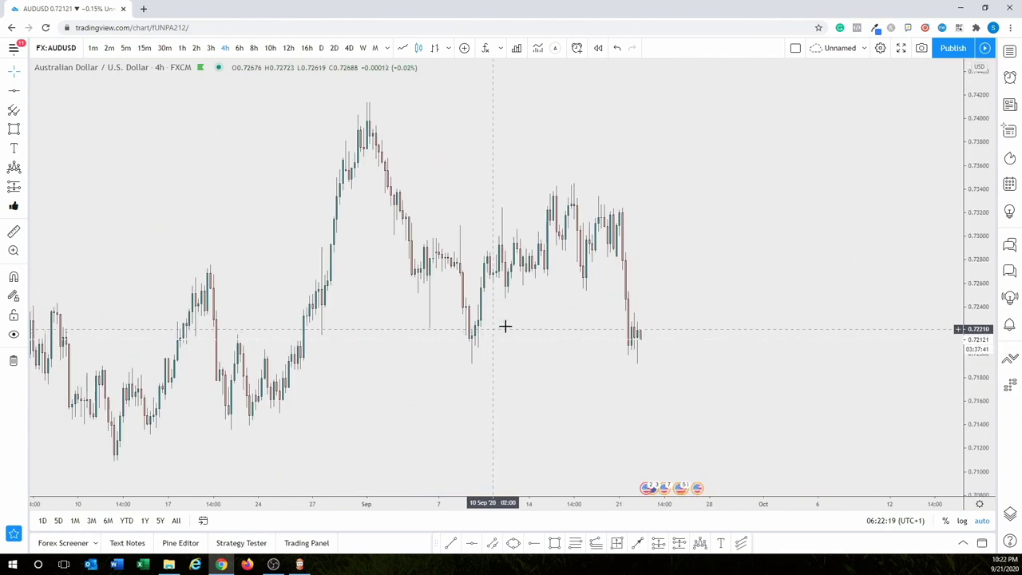
Step: Switch to the monthly timeframe and reset the chart view
{"action": "left_click", "coordinate": [375, 48]}
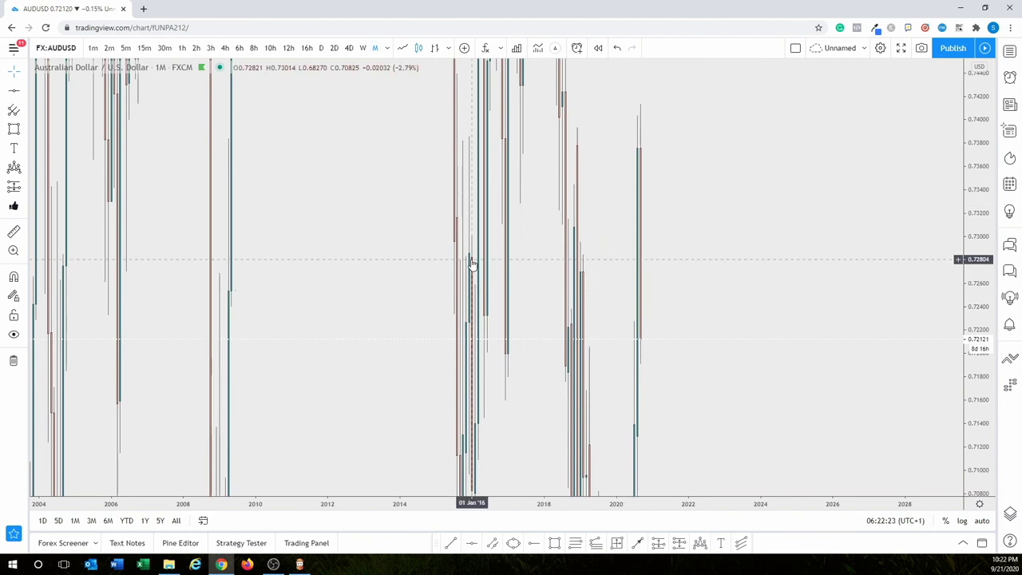
{"action": "right_click", "coordinate": [720, 167]}
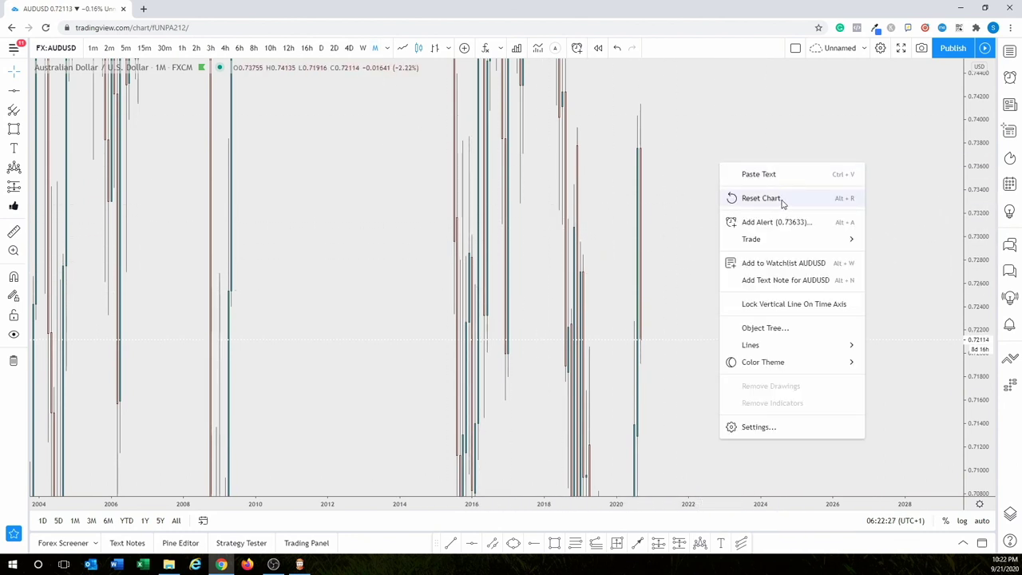